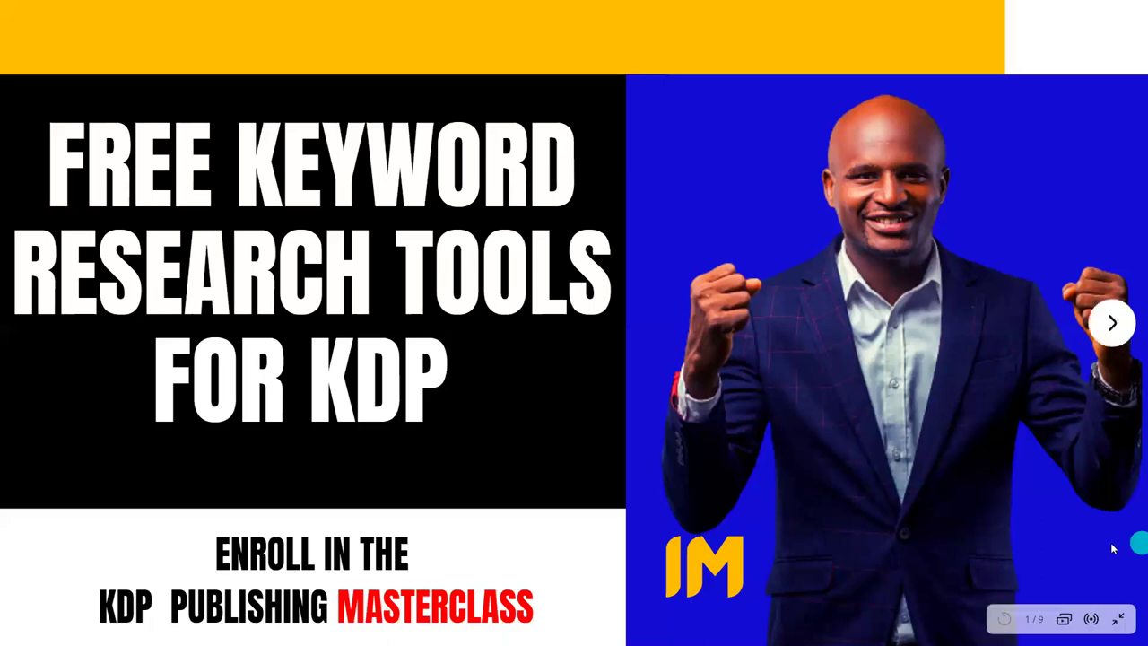
- Leave the full-screen presentation, switch to the Amazon store page and search for "sketchbook"
{"action": "left_click", "coordinate": [1120, 622]}
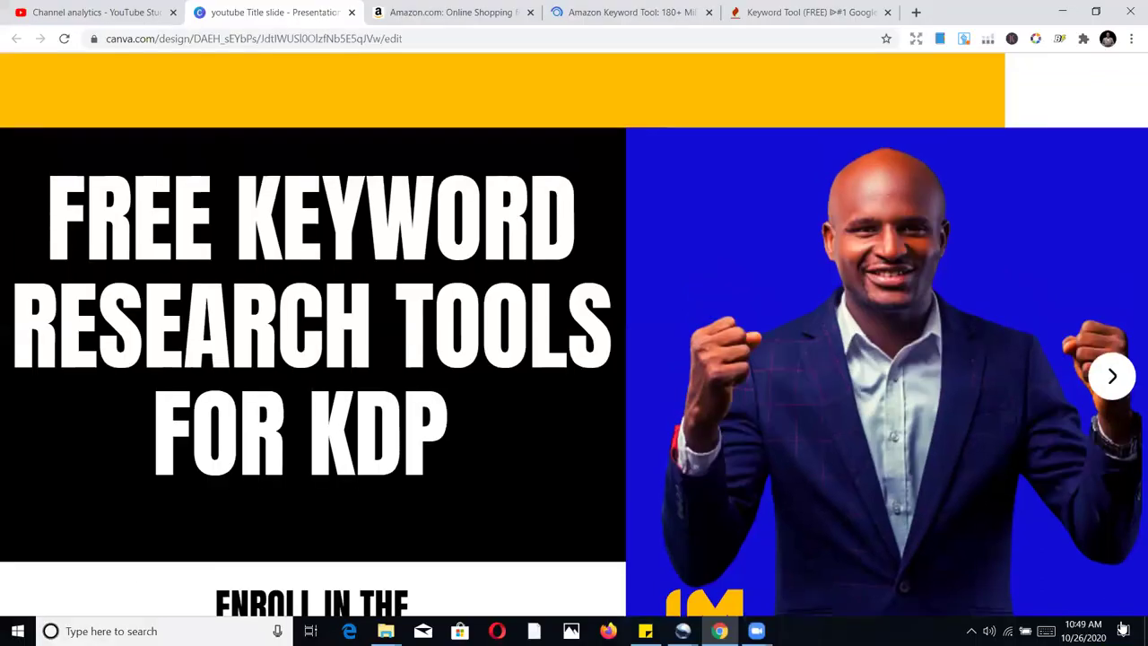
{"action": "left_click", "coordinate": [436, 10]}
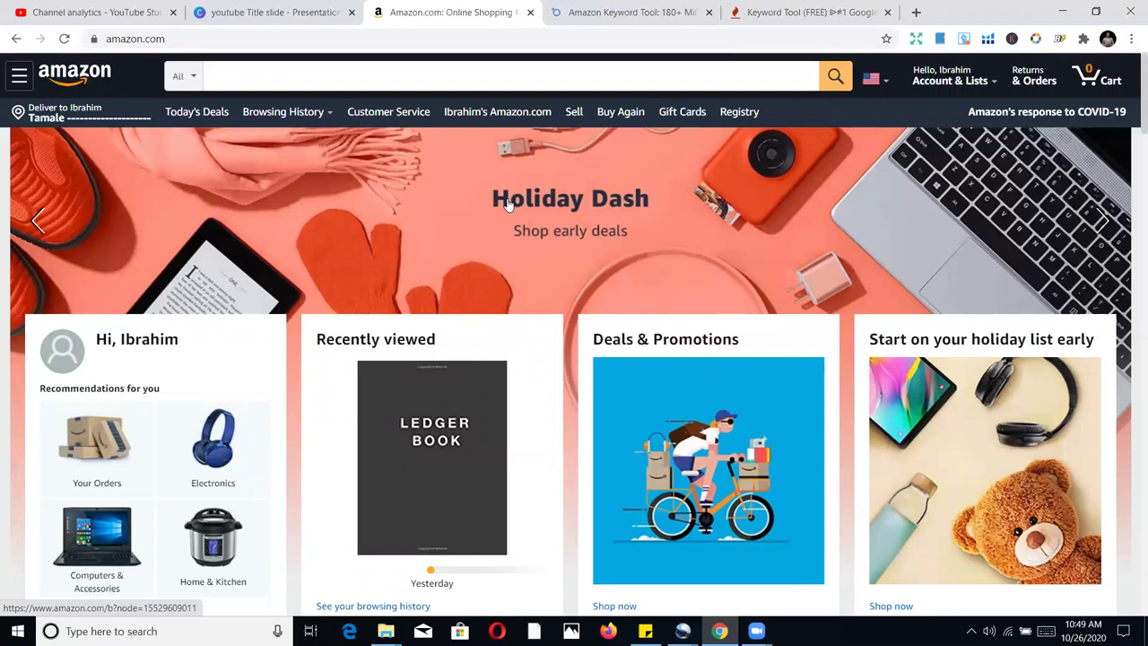
{"action": "left_click", "coordinate": [446, 74]}
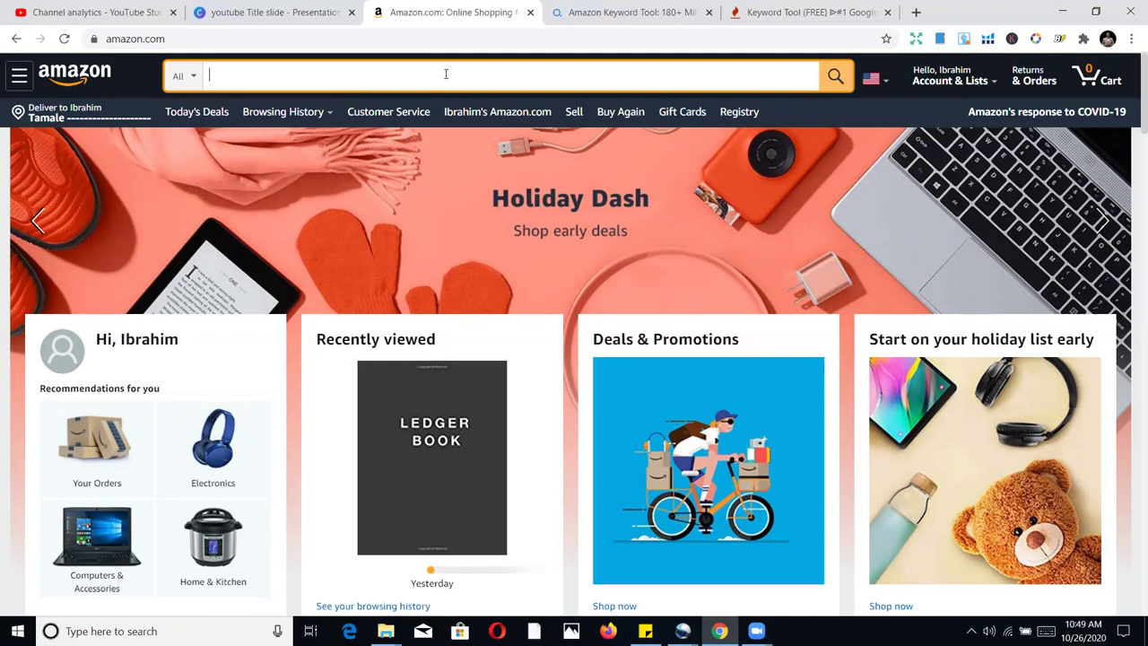
{"action": "left_click", "coordinate": [446, 73]}
{"action": "type", "text": "sketch"}
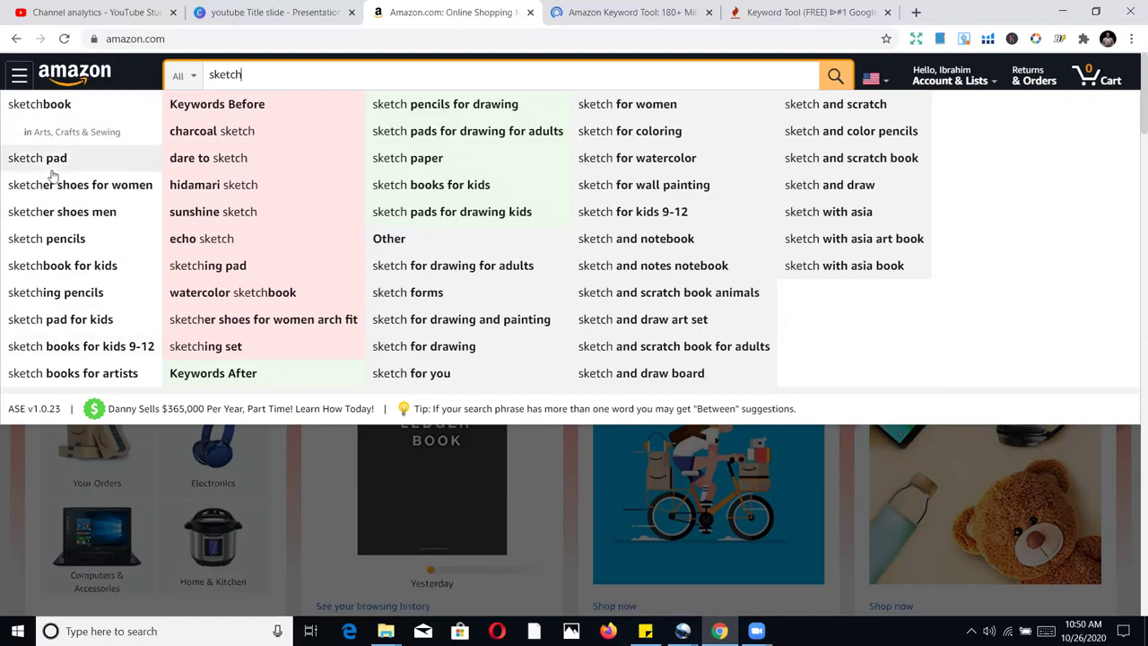
{"action": "type", "text": "b"}
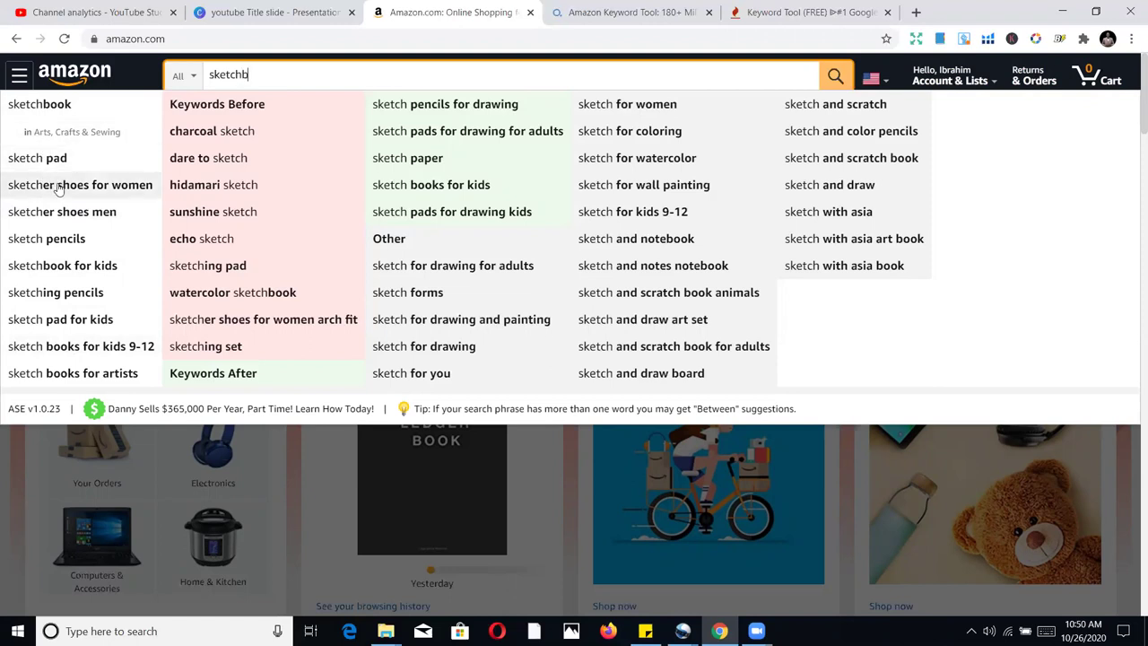
{"action": "type", "text": "ook"}
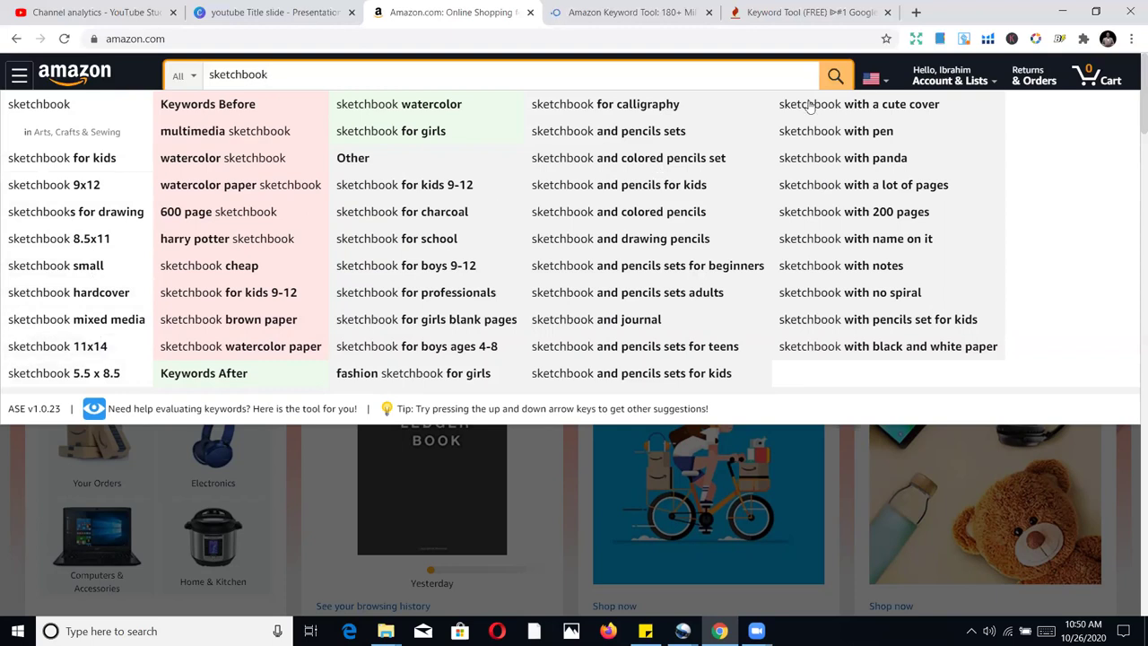
{"action": "left_click", "coordinate": [835, 76]}
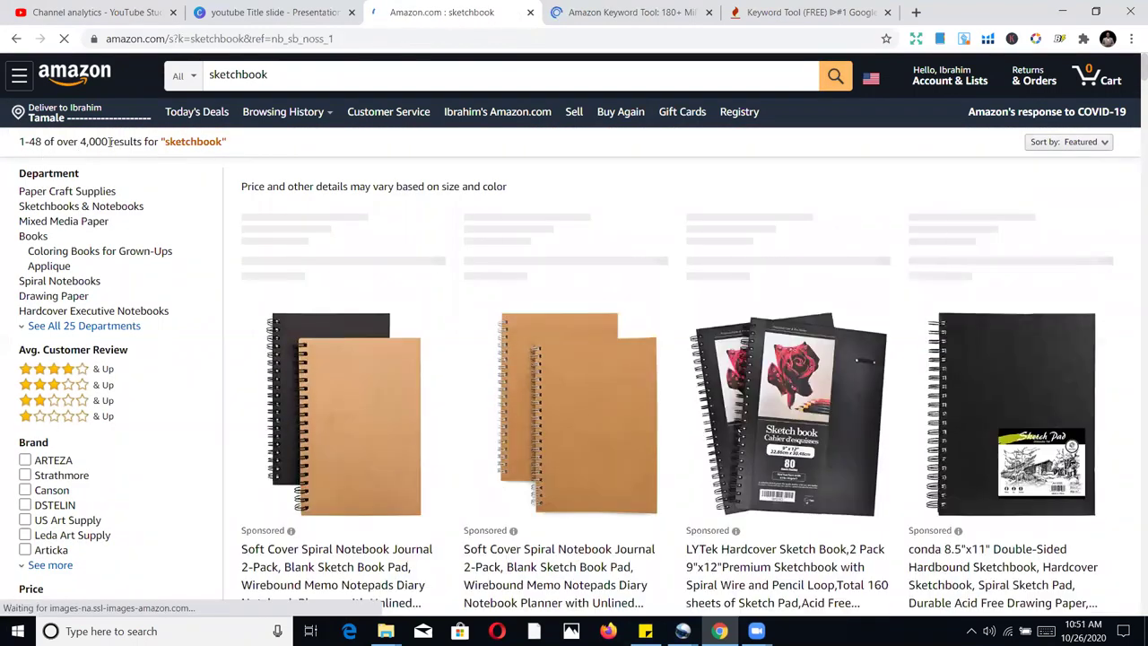
- Examine the result count and the product listings for the sketchbook search
{"action": "left_click_drag", "start_coordinate": [108, 142], "coordinate": [80, 142]}
{"action": "scroll", "coordinate": [350, 267], "scroll_direction": "down", "scroll_amount": 2}
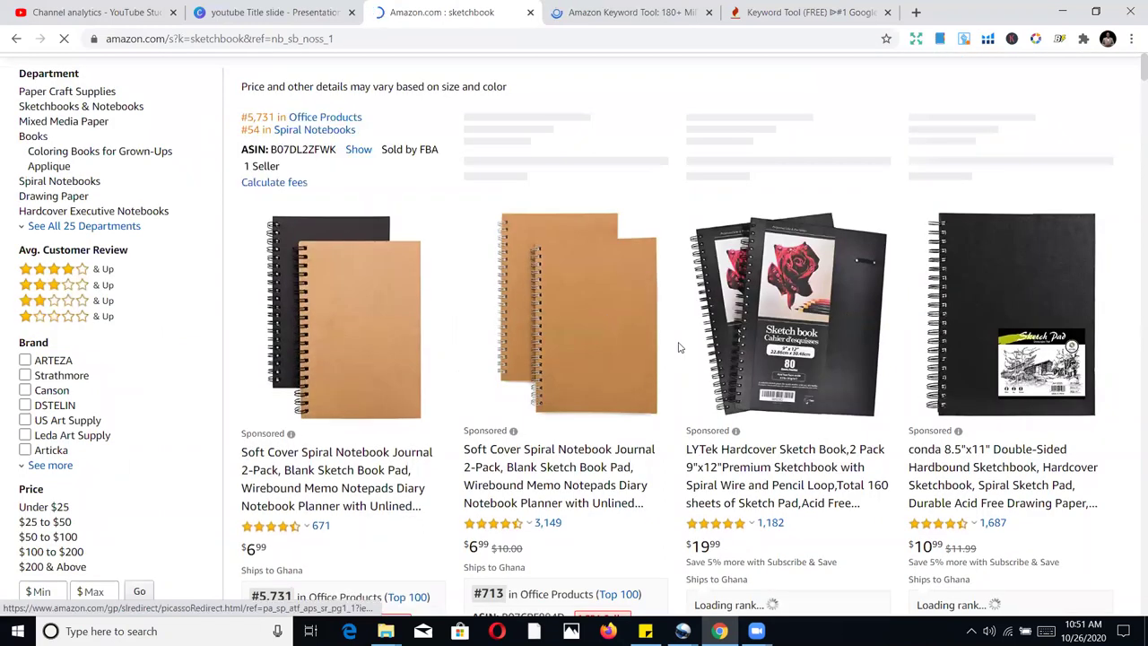
{"action": "scroll", "coordinate": [615, 348], "scroll_direction": "down", "scroll_amount": 3}
{"action": "scroll", "coordinate": [615, 348], "scroll_direction": "down", "scroll_amount": 8}
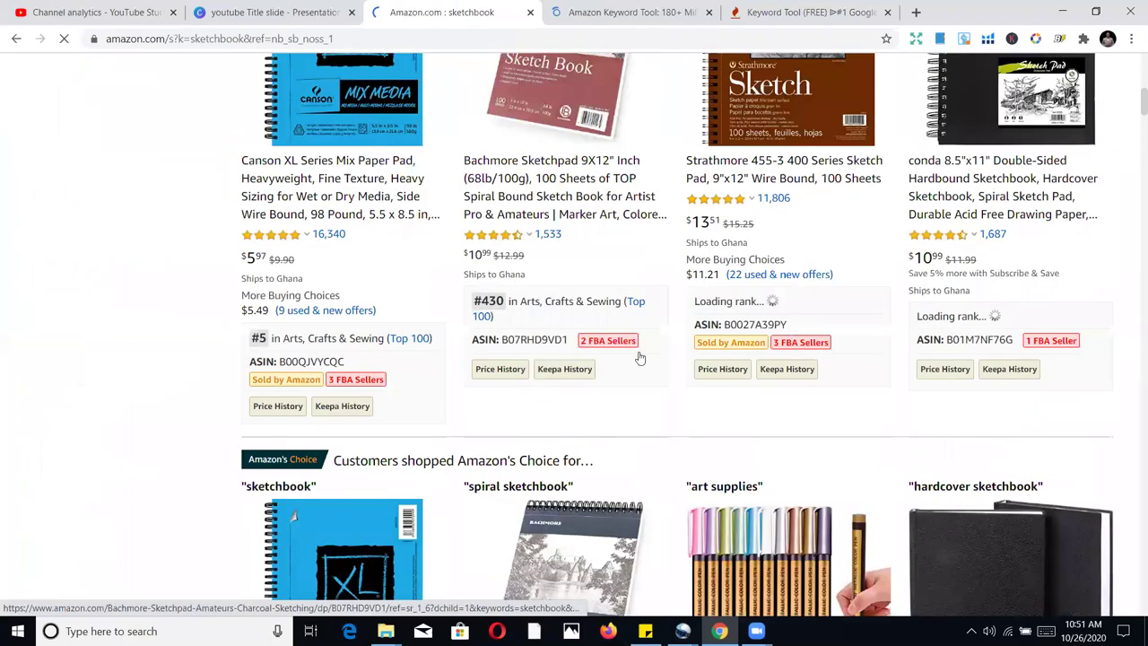
{"action": "scroll", "coordinate": [571, 368], "scroll_direction": "up", "scroll_amount": 10}
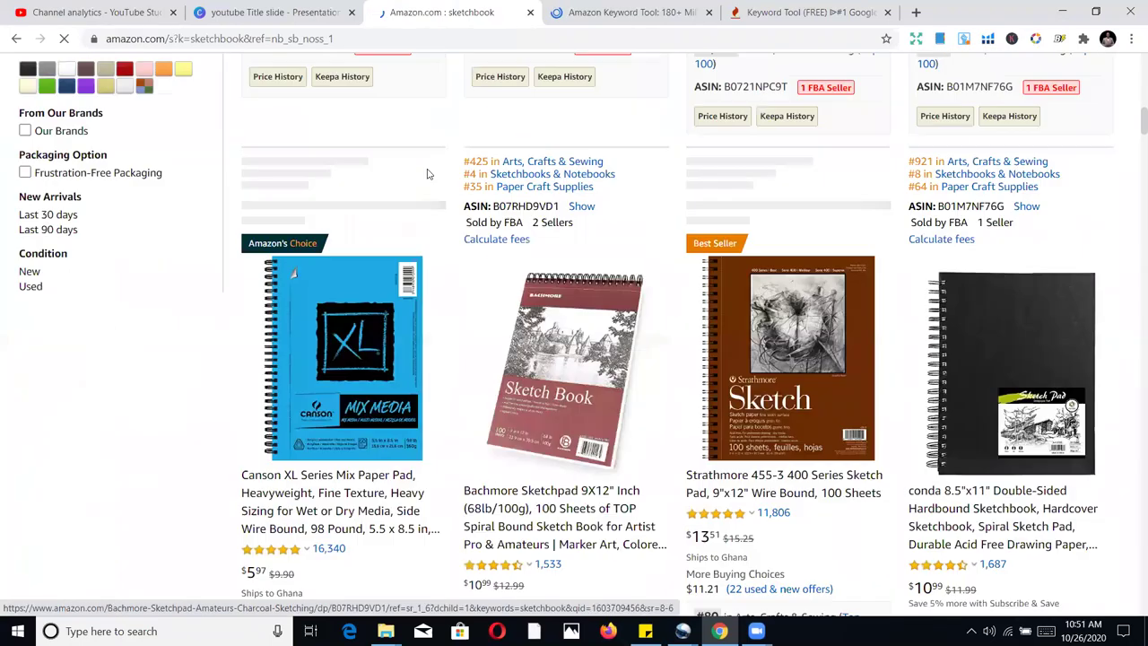
{"action": "scroll", "coordinate": [309, 79], "scroll_direction": "up", "scroll_amount": 5}
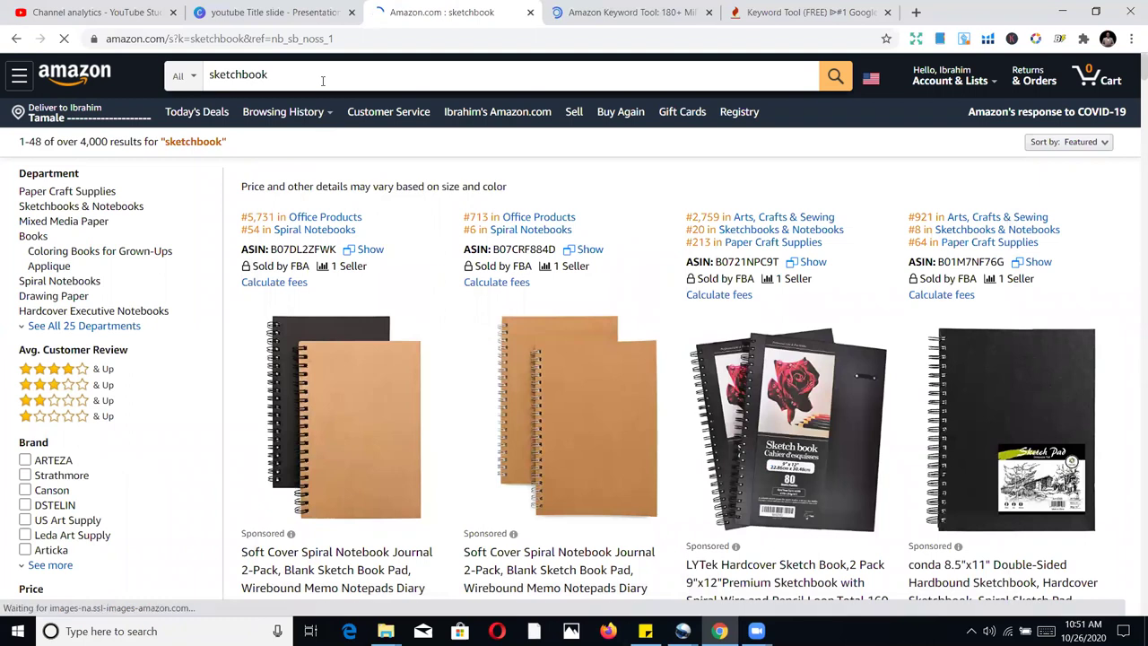
- Bring up the keyword suggestions for "sketchbook" again and open the sticky note for recording keywords
{"action": "left_click", "coordinate": [323, 81]}
{"action": "key", "text": "BackSpace"}
{"action": "key", "text": "BackSpace"}
{"action": "key", "text": "BackSpace"}
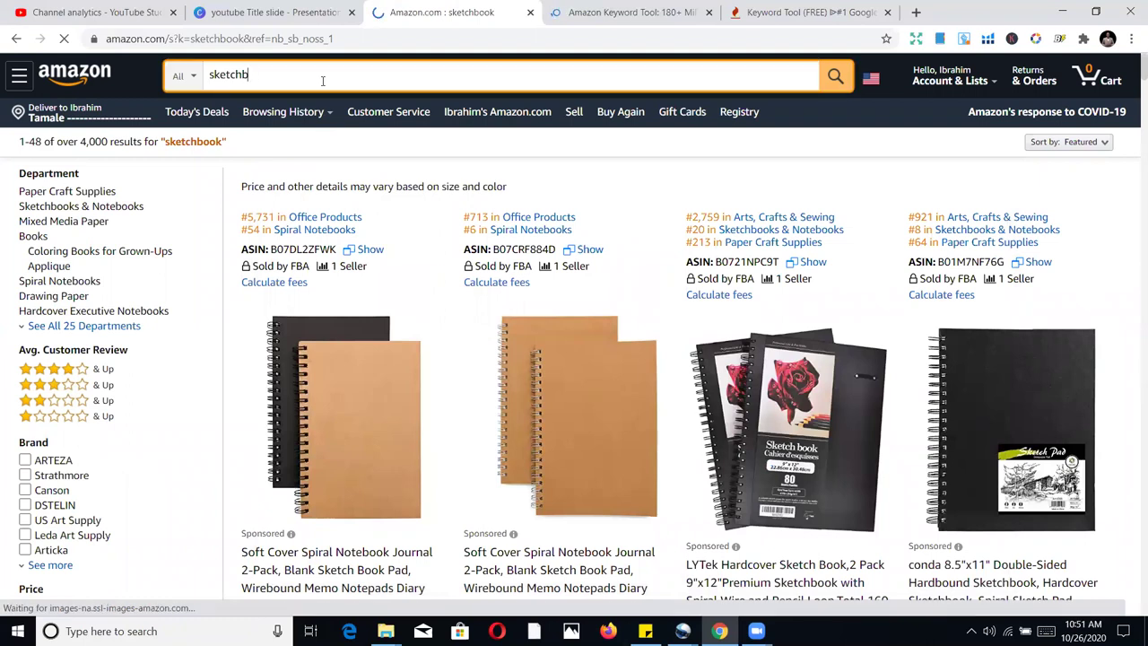
{"action": "type", "text": "ook"}
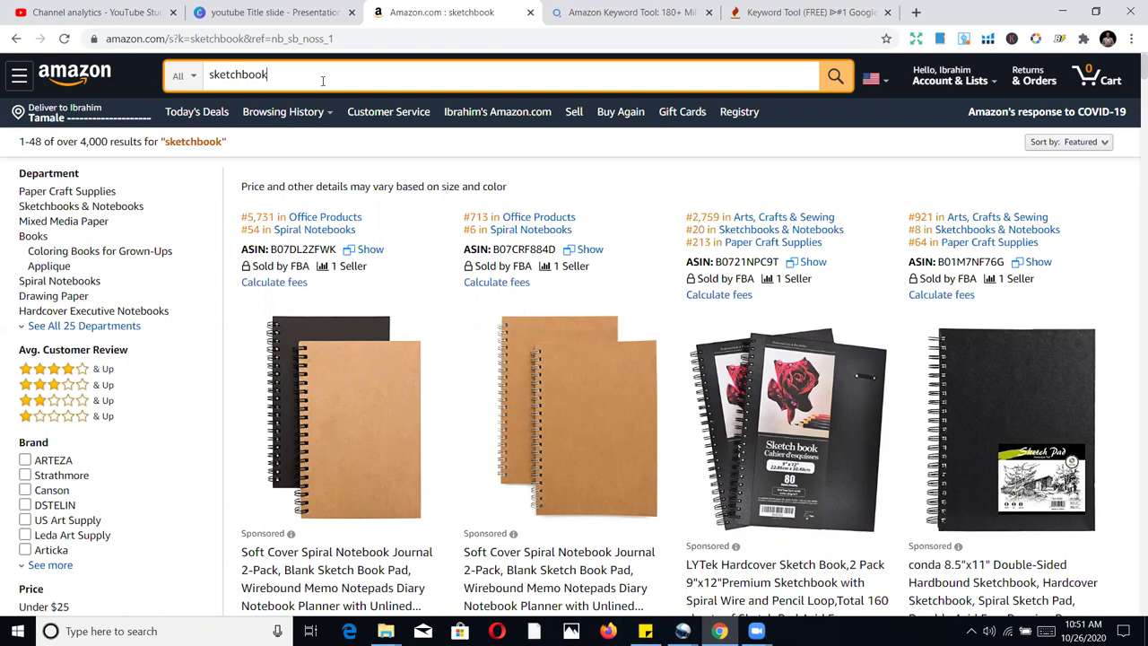
{"action": "key", "text": "BackSpace"}
{"action": "type", "text": "k"}
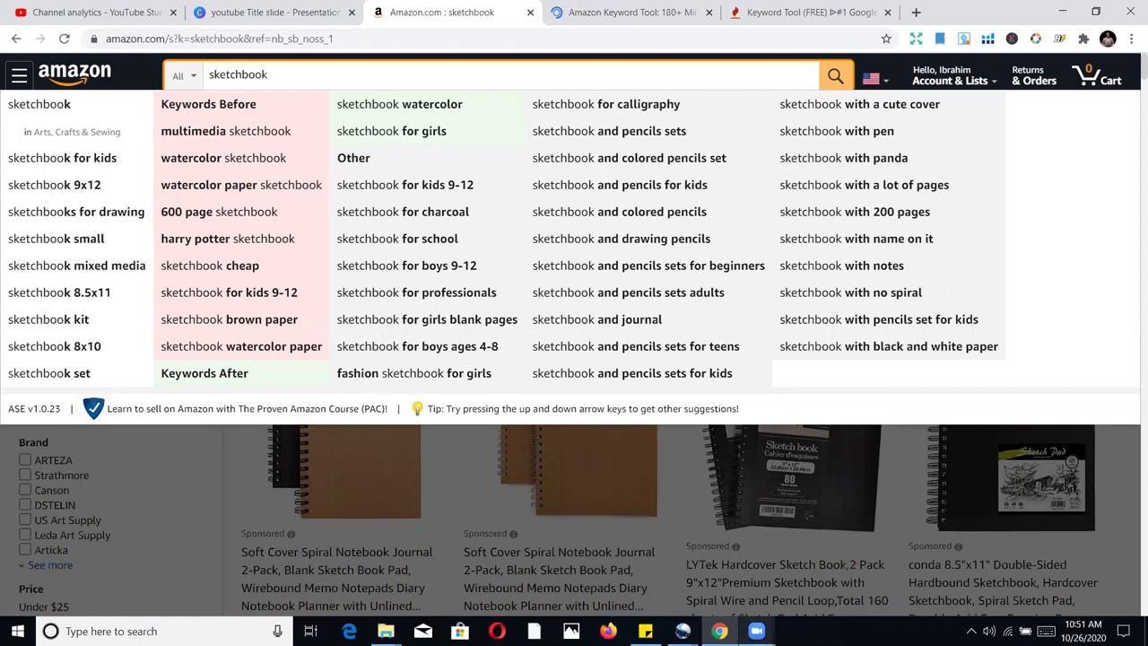
{"action": "left_click", "coordinate": [645, 630]}
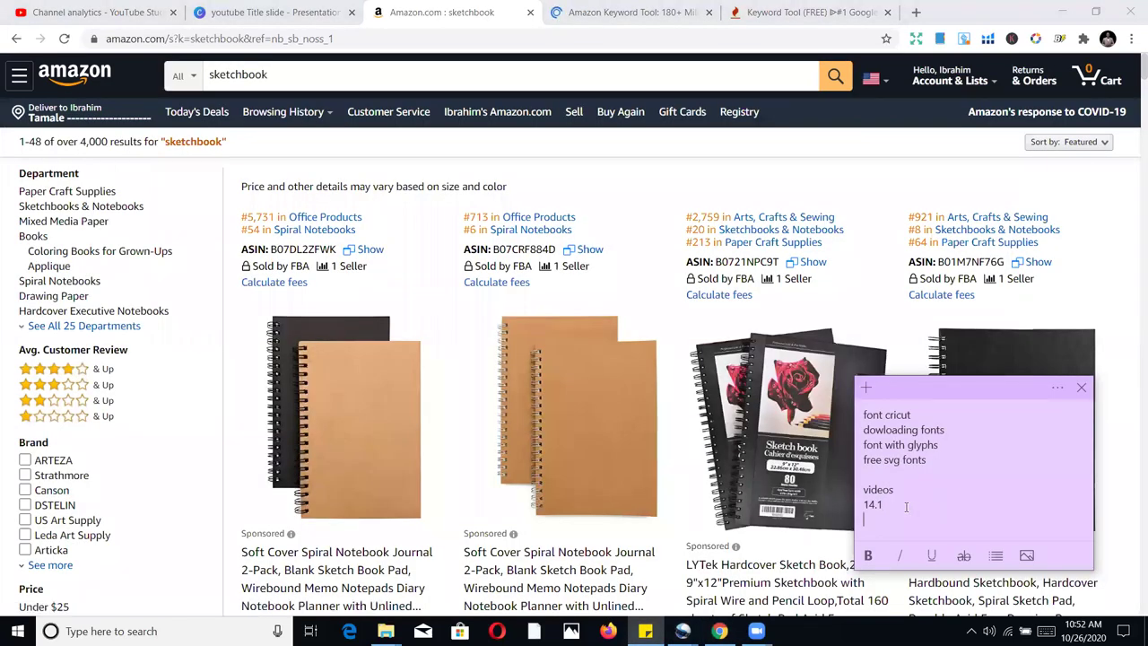
{"action": "key", "text": "Return"}
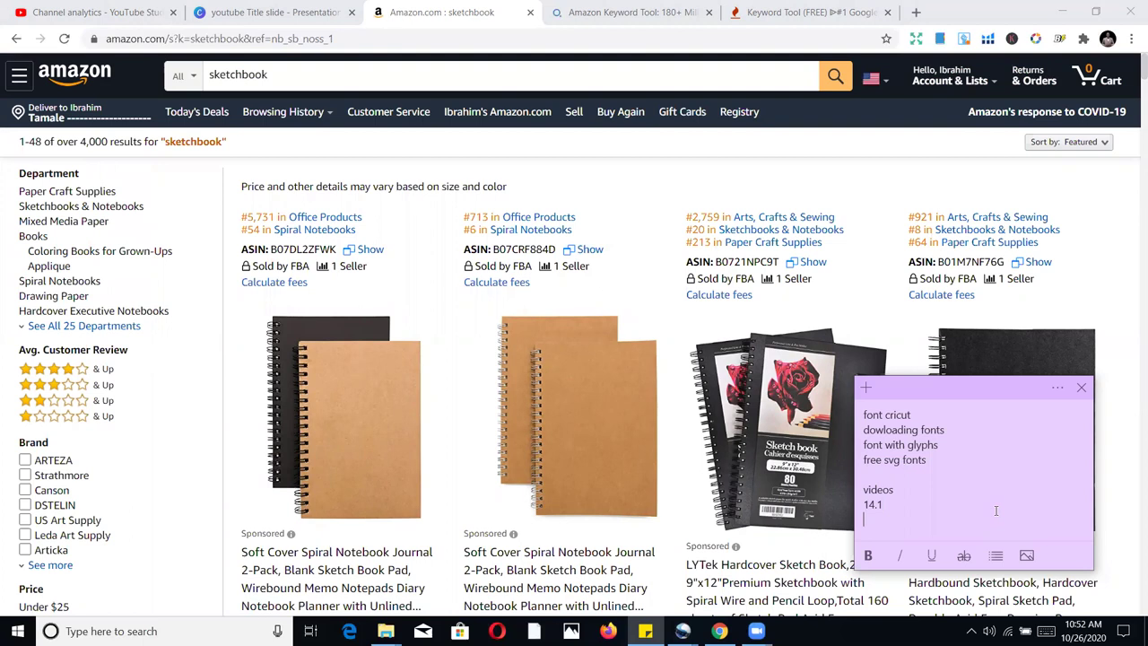
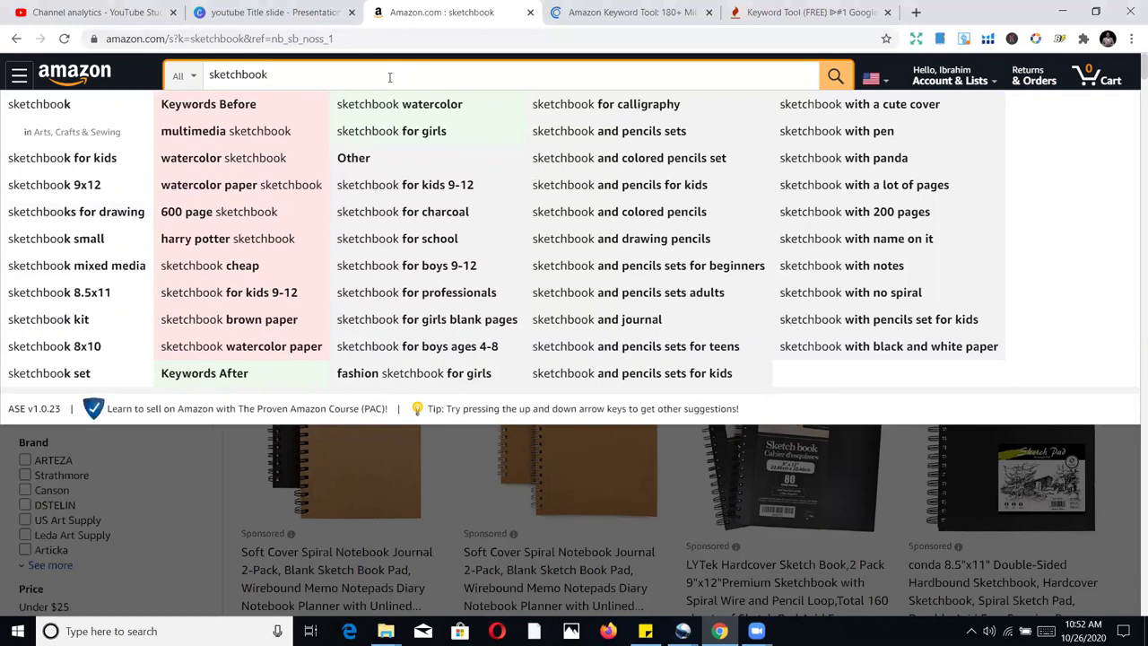
- Replace the search term with "coloring" and run the suggested search "coloring pencils"
{"action": "key", "text": "BackSpace"}
{"action": "key", "text": "BackSpace"}
{"action": "key", "text": "BackSpace"}
{"action": "key", "text": "BackSpace"}
{"action": "key", "text": "BackSpace"}
{"action": "key", "text": "BackSpace"}
{"action": "key", "text": "BackSpace"}
{"action": "key", "text": "BackSpace"}
{"action": "key", "text": "BackSpace"}
{"action": "type", "text": "coloring"}
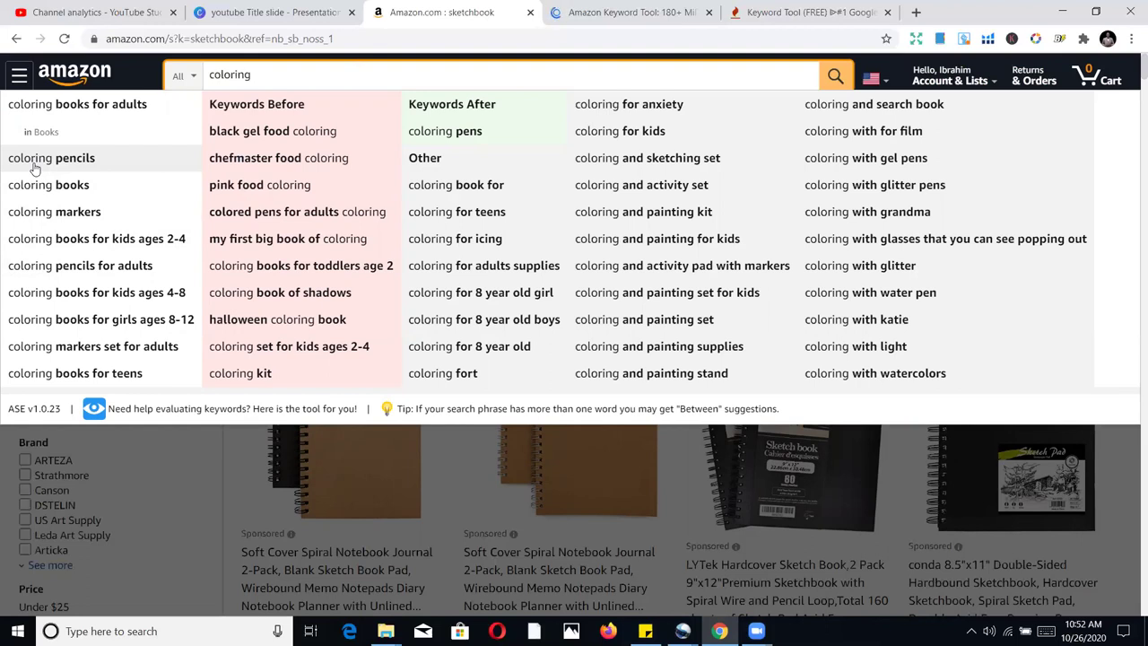
{"action": "left_click", "coordinate": [81, 164]}
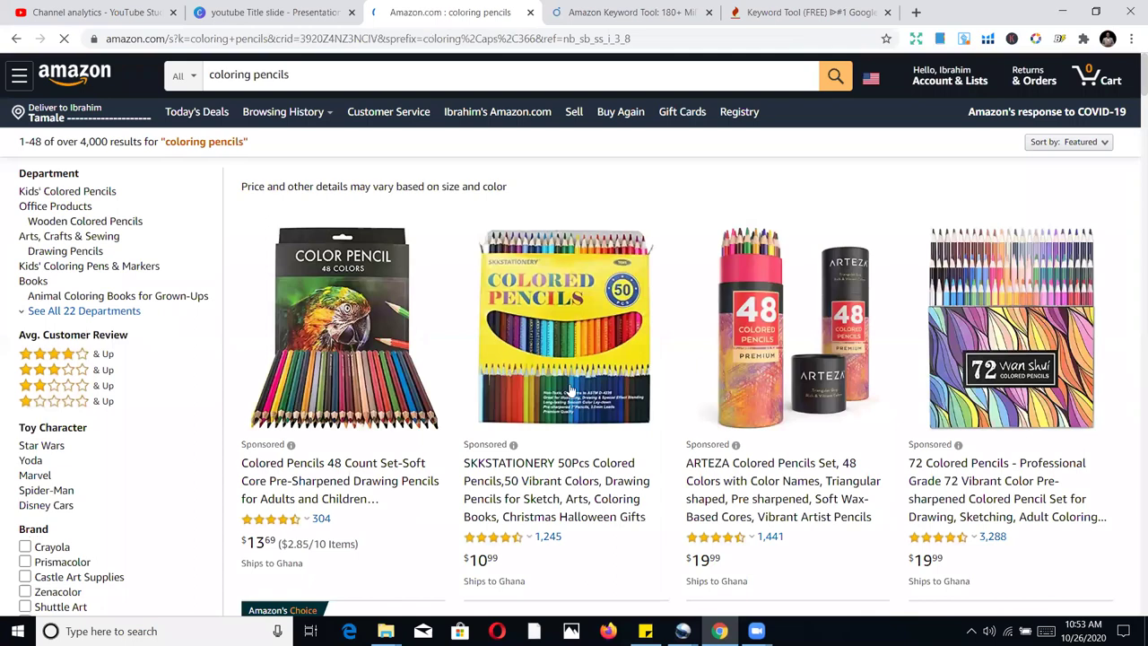
- Look through the first page of coloring pencils listings down to the related searches and page numbers
{"action": "scroll", "coordinate": [358, 361], "scroll_direction": "down", "scroll_amount": 4}
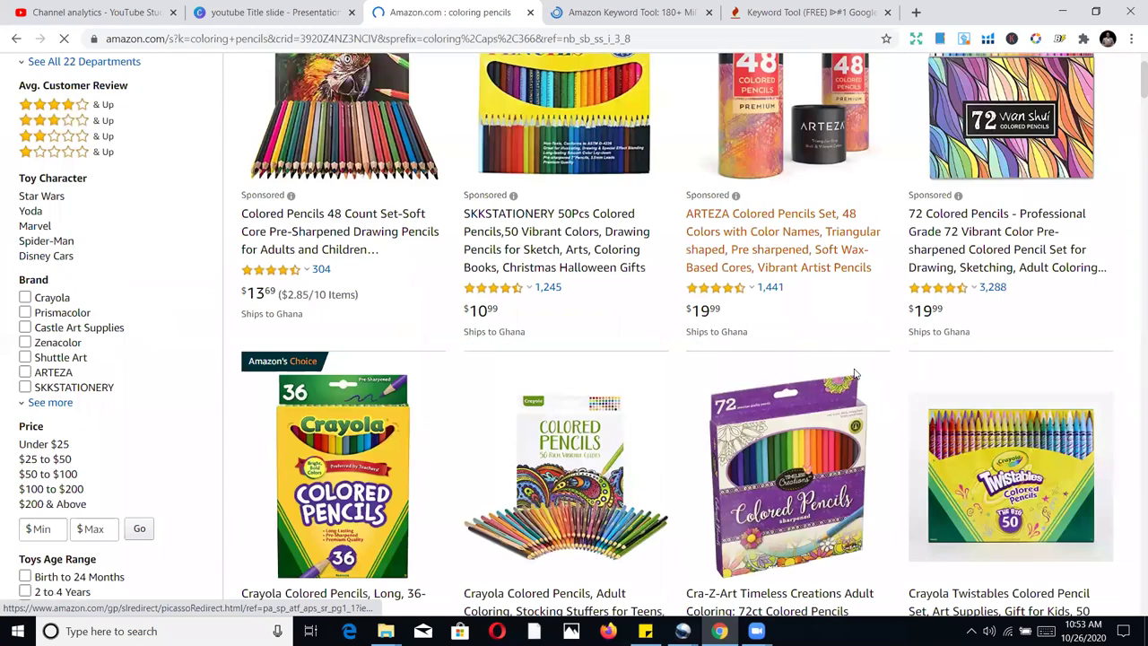
{"action": "scroll", "coordinate": [693, 393], "scroll_direction": "down", "scroll_amount": 5}
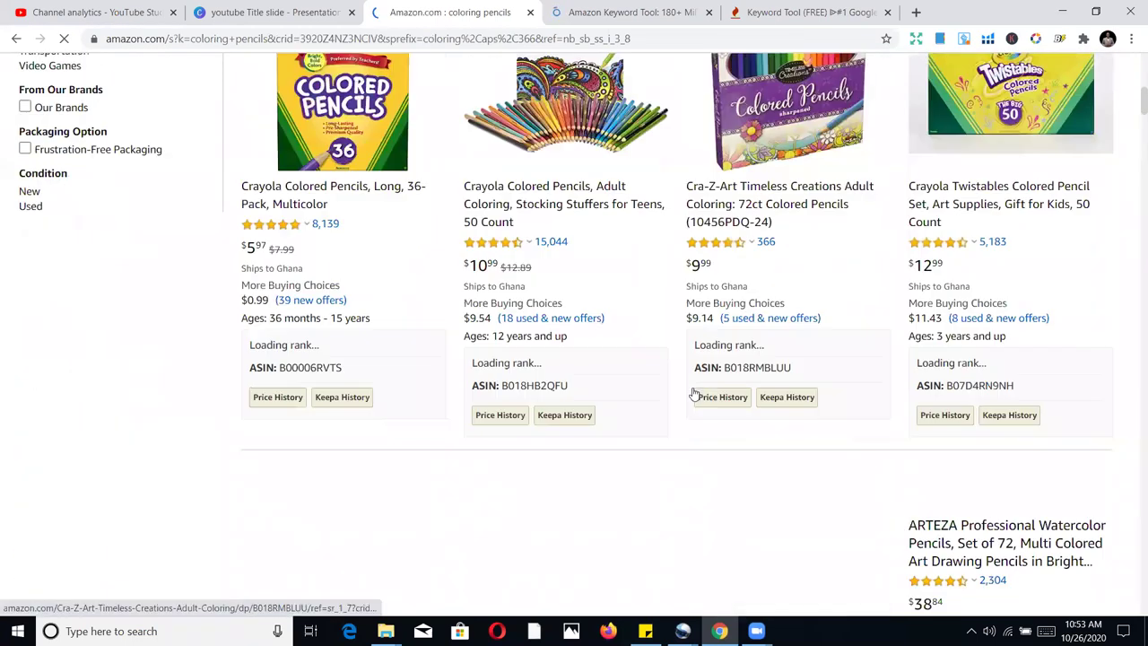
{"action": "scroll", "coordinate": [637, 422], "scroll_direction": "down", "scroll_amount": 5}
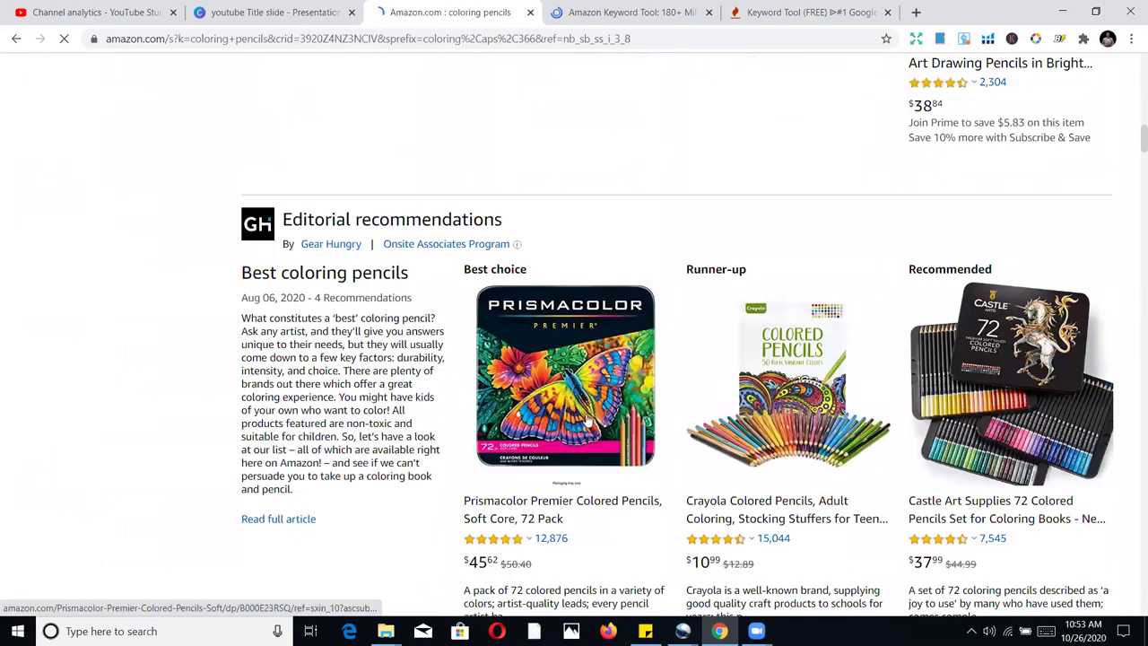
{"action": "scroll", "coordinate": [603, 417], "scroll_direction": "down", "scroll_amount": 5}
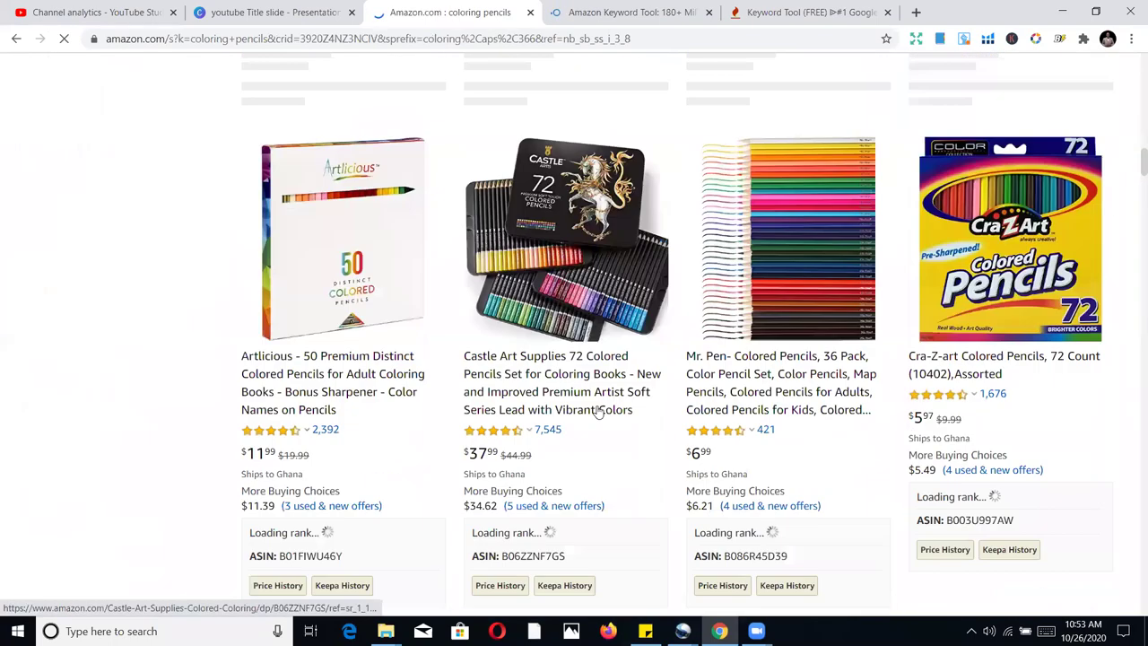
{"action": "scroll", "coordinate": [598, 405], "scroll_direction": "down", "scroll_amount": 10}
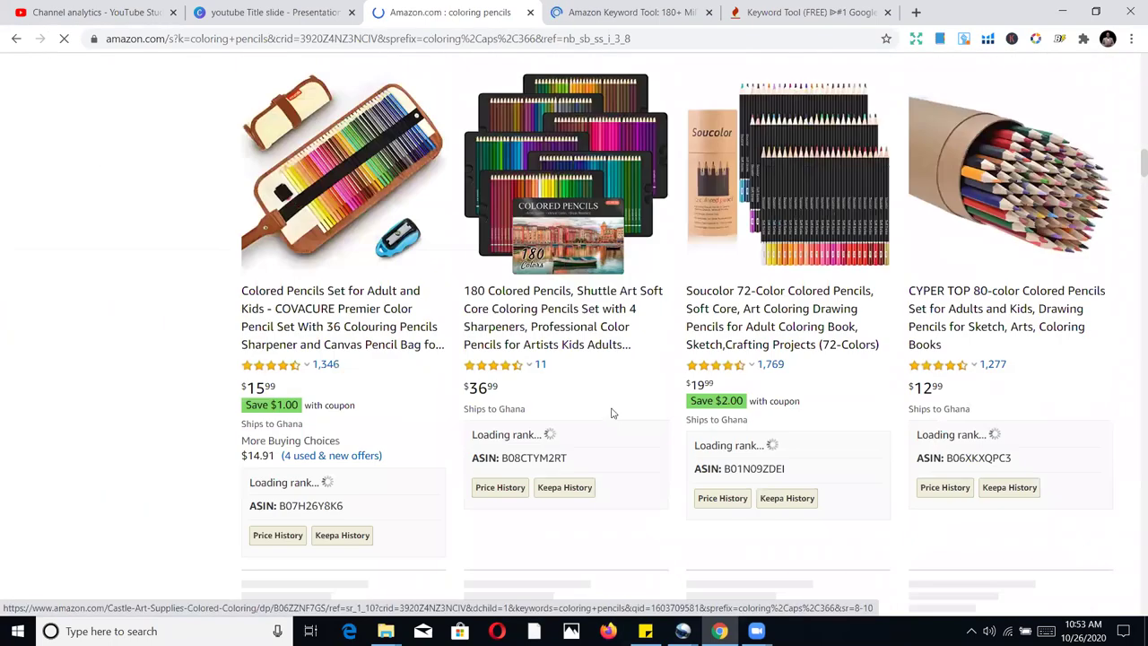
{"action": "scroll", "coordinate": [614, 410], "scroll_direction": "down", "scroll_amount": 10}
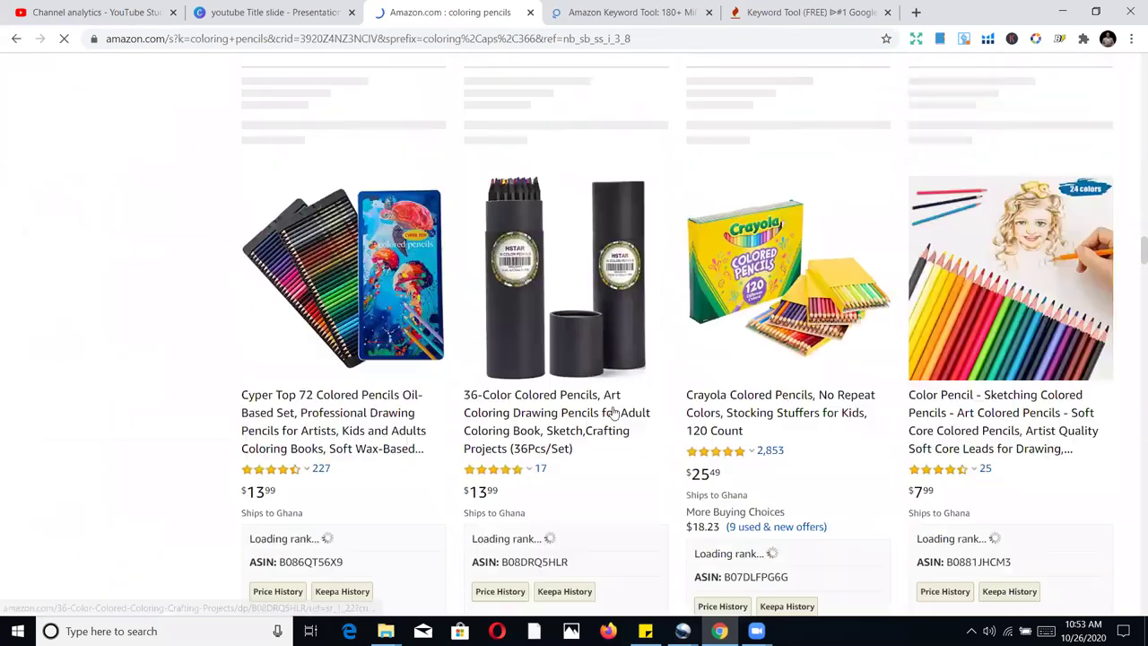
{"action": "scroll", "coordinate": [612, 414], "scroll_direction": "down", "scroll_amount": 12}
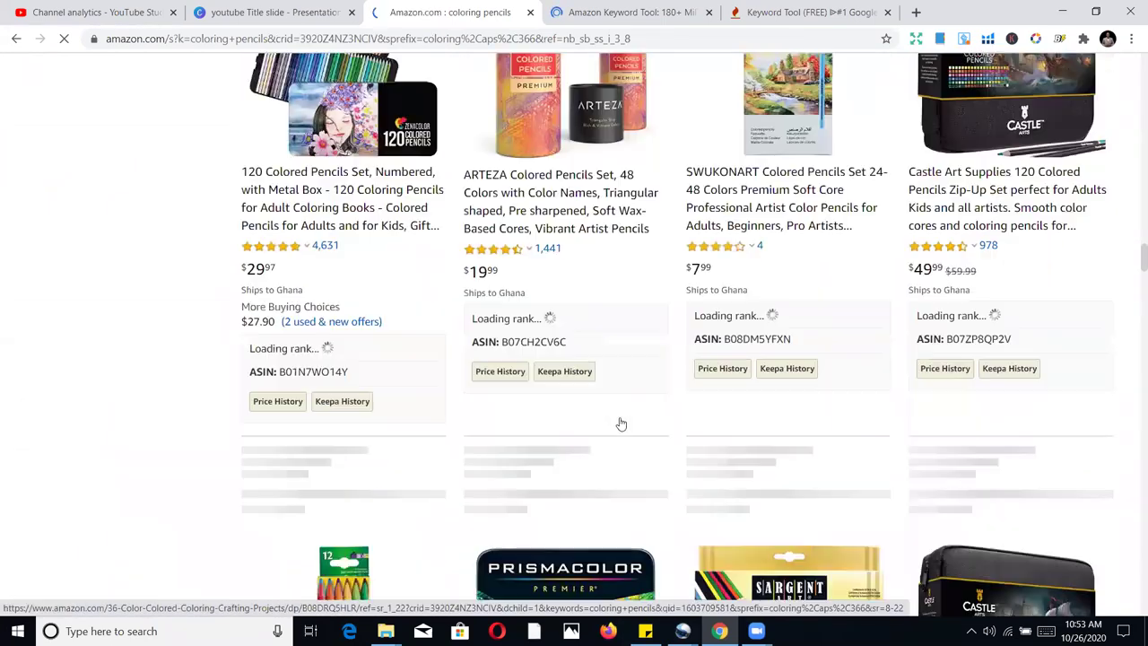
{"action": "scroll", "coordinate": [623, 421], "scroll_direction": "down", "scroll_amount": 10}
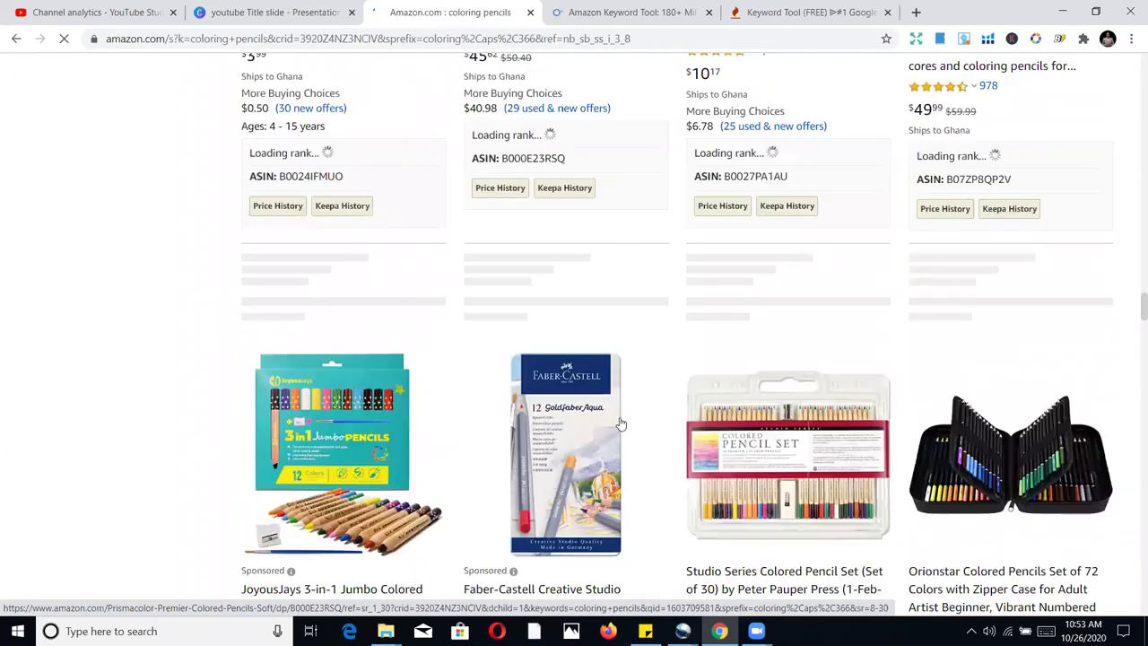
{"action": "scroll", "coordinate": [623, 422], "scroll_direction": "down", "scroll_amount": 7}
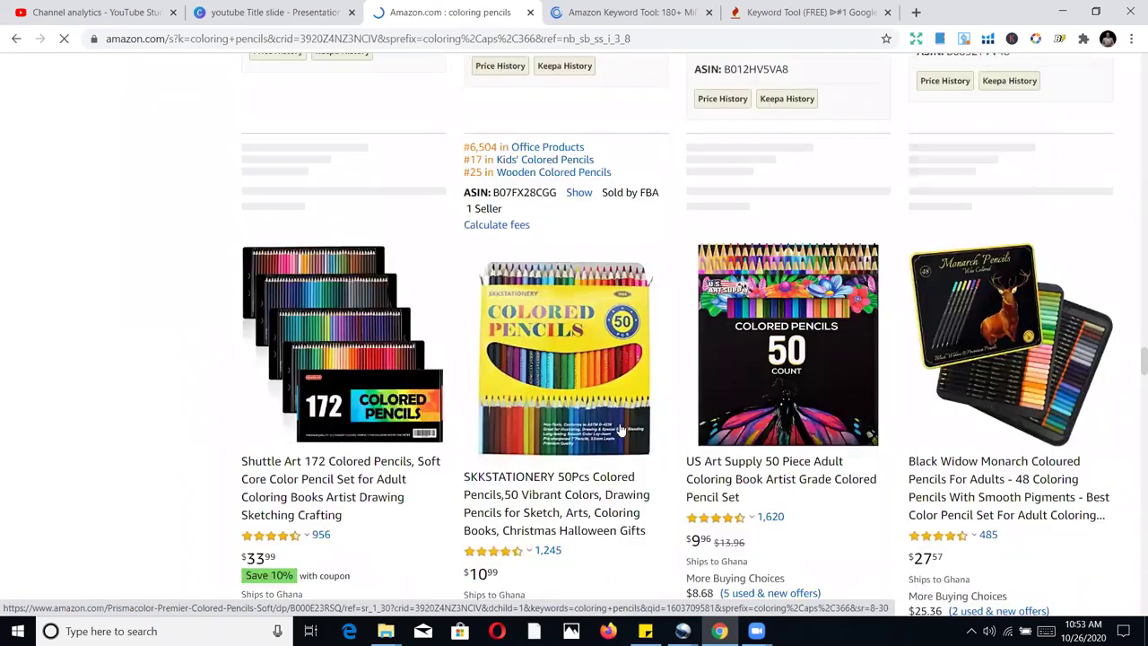
{"action": "scroll", "coordinate": [628, 423], "scroll_direction": "down", "scroll_amount": 9}
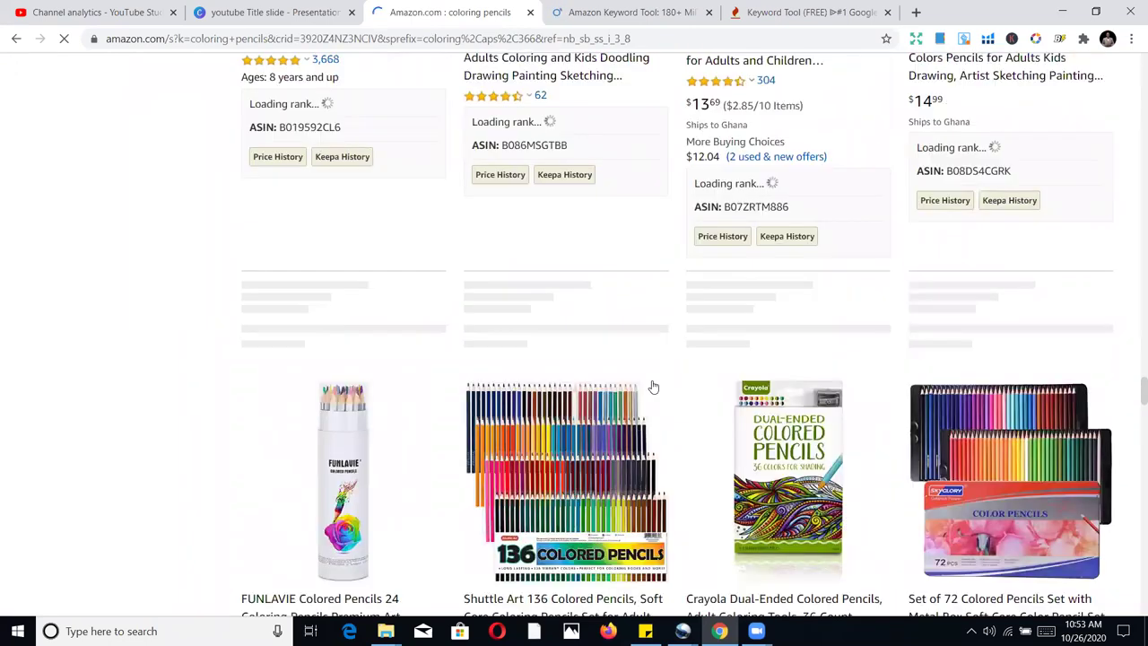
{"action": "scroll", "coordinate": [641, 351], "scroll_direction": "down", "scroll_amount": 10}
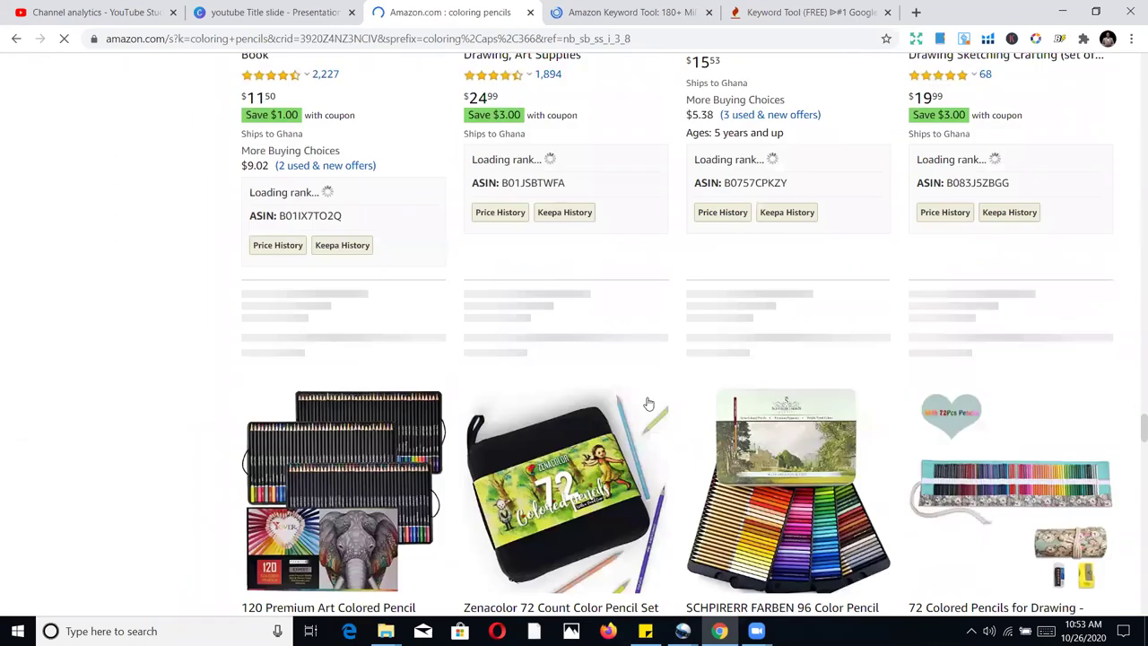
{"action": "scroll", "coordinate": [643, 404], "scroll_direction": "down", "scroll_amount": 8}
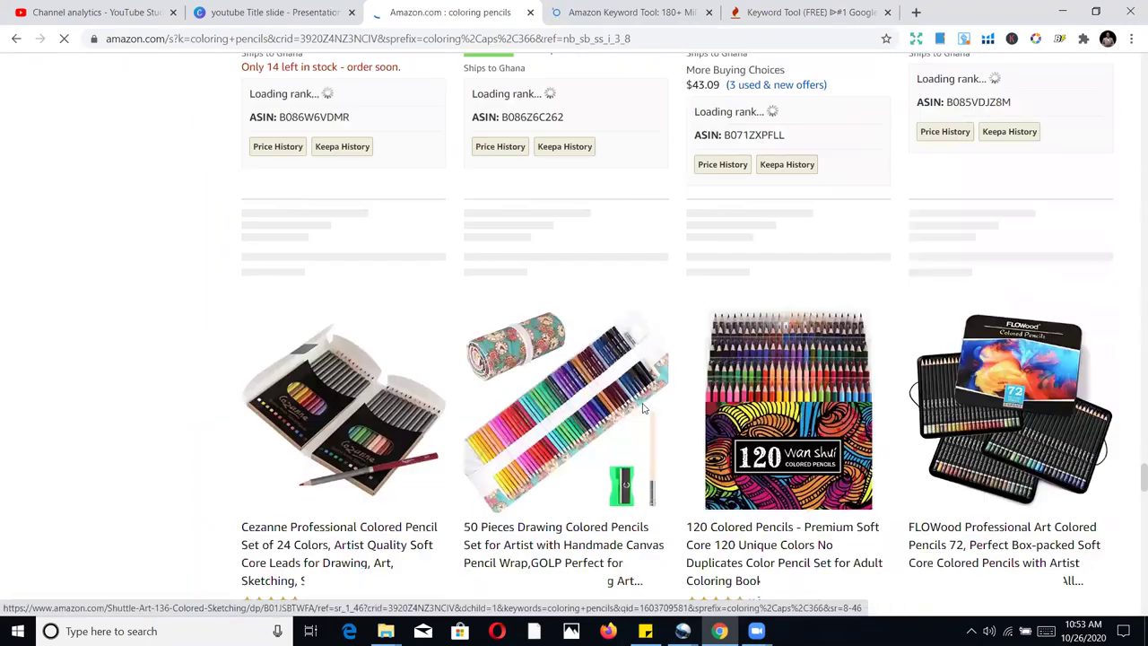
{"action": "scroll", "coordinate": [640, 407], "scroll_direction": "down", "scroll_amount": 8}
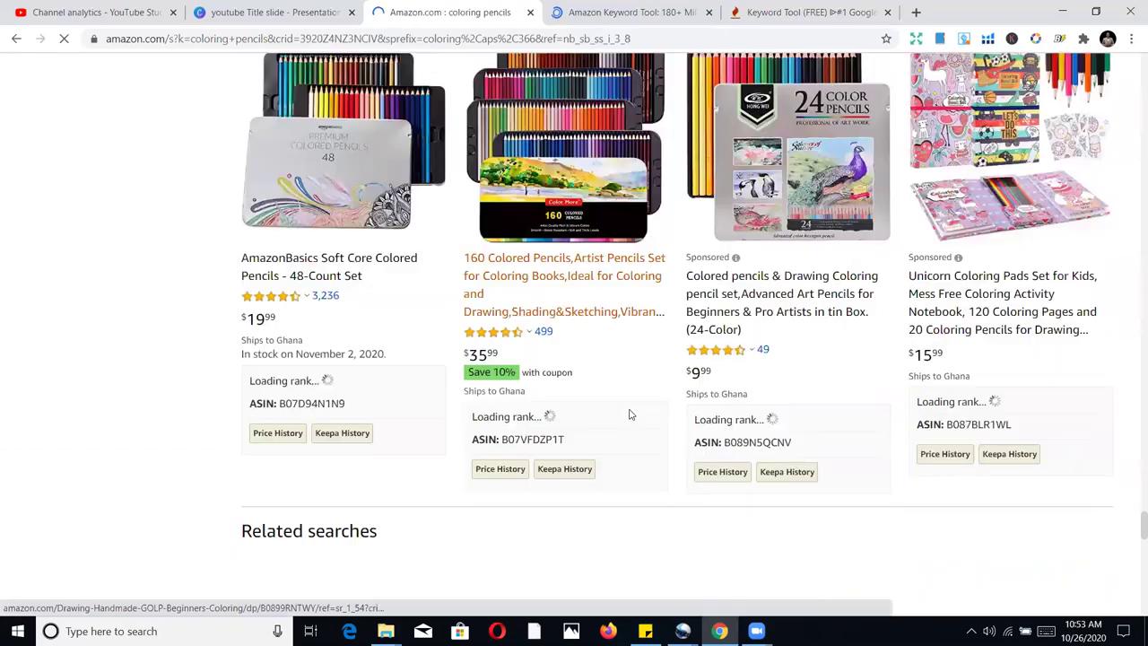
{"action": "scroll", "coordinate": [633, 401], "scroll_direction": "down", "scroll_amount": 2}
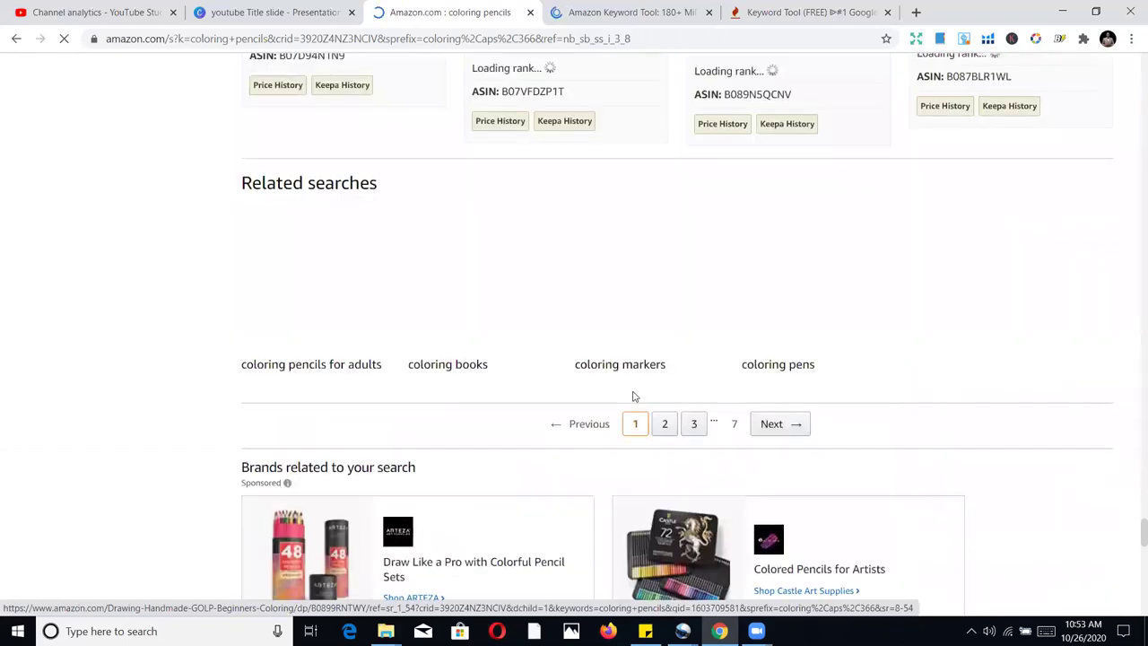
- Open the second results page for coloring pencils and examine its listings down to the Posh Adult Coloring Book
{"action": "left_click", "coordinate": [665, 428]}
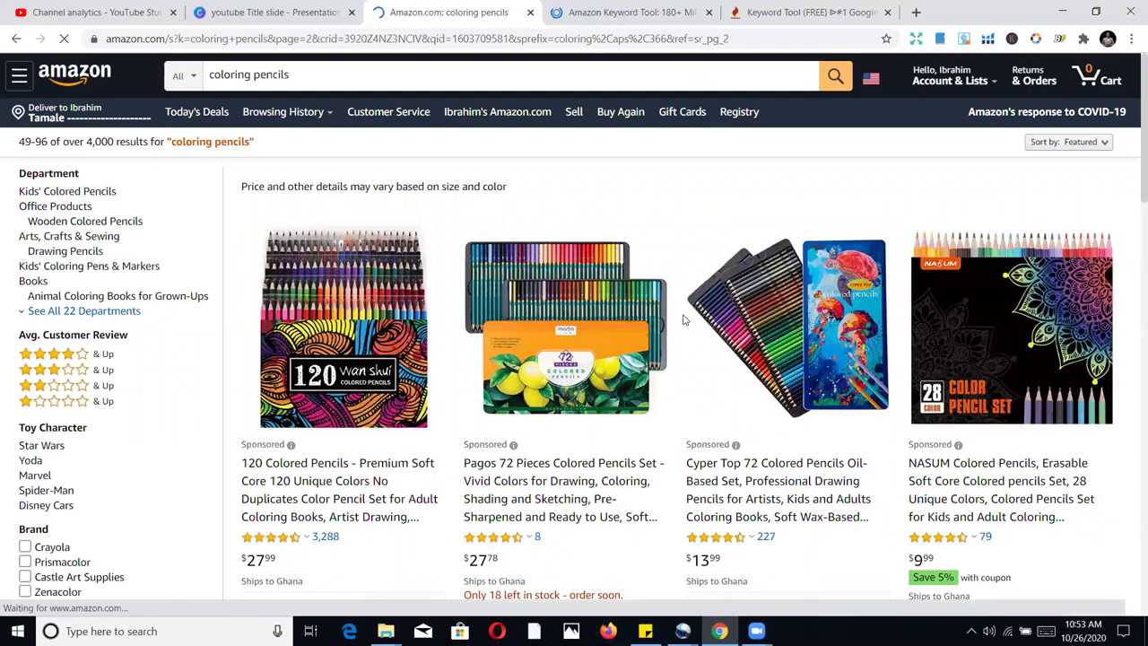
{"action": "scroll", "coordinate": [690, 337], "scroll_direction": "down", "scroll_amount": 6}
{"action": "scroll", "coordinate": [697, 356], "scroll_direction": "down", "scroll_amount": 10}
{"action": "scroll", "coordinate": [710, 369], "scroll_direction": "down", "scroll_amount": 8}
{"action": "scroll", "coordinate": [710, 369], "scroll_direction": "down", "scroll_amount": 8}
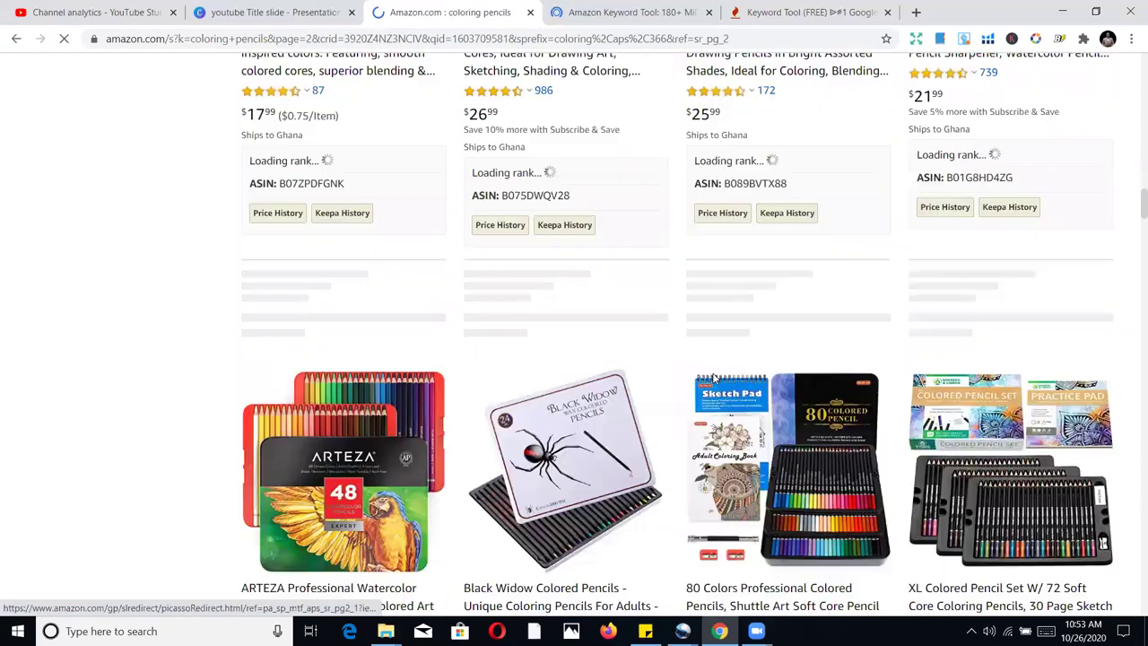
{"action": "scroll", "coordinate": [713, 376], "scroll_direction": "down", "scroll_amount": 1}
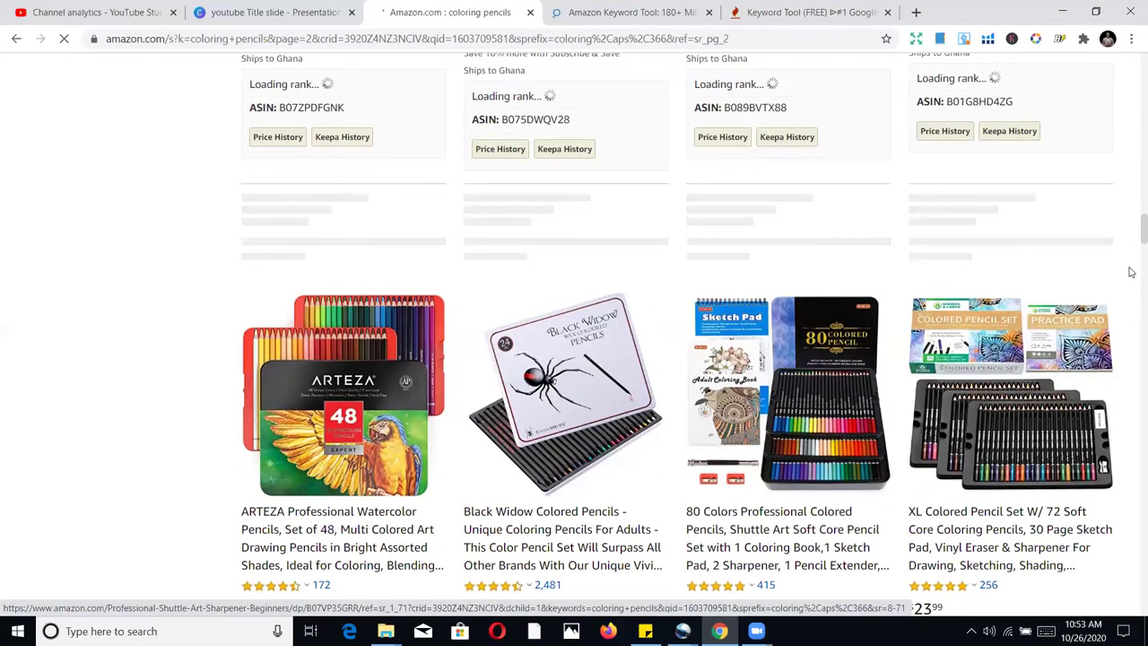
{"action": "scroll", "coordinate": [1131, 273], "scroll_direction": "down", "scroll_amount": 5}
{"action": "scroll", "coordinate": [986, 287], "scroll_direction": "down", "scroll_amount": 3}
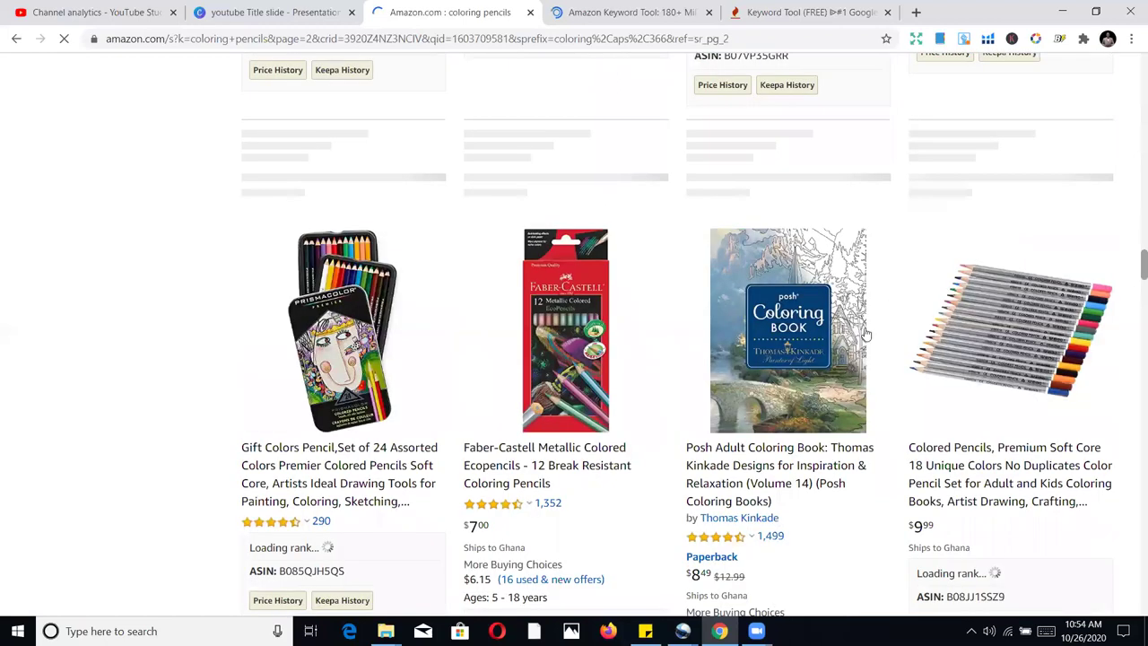
{"action": "scroll", "coordinate": [843, 332], "scroll_direction": "down", "scroll_amount": 1}
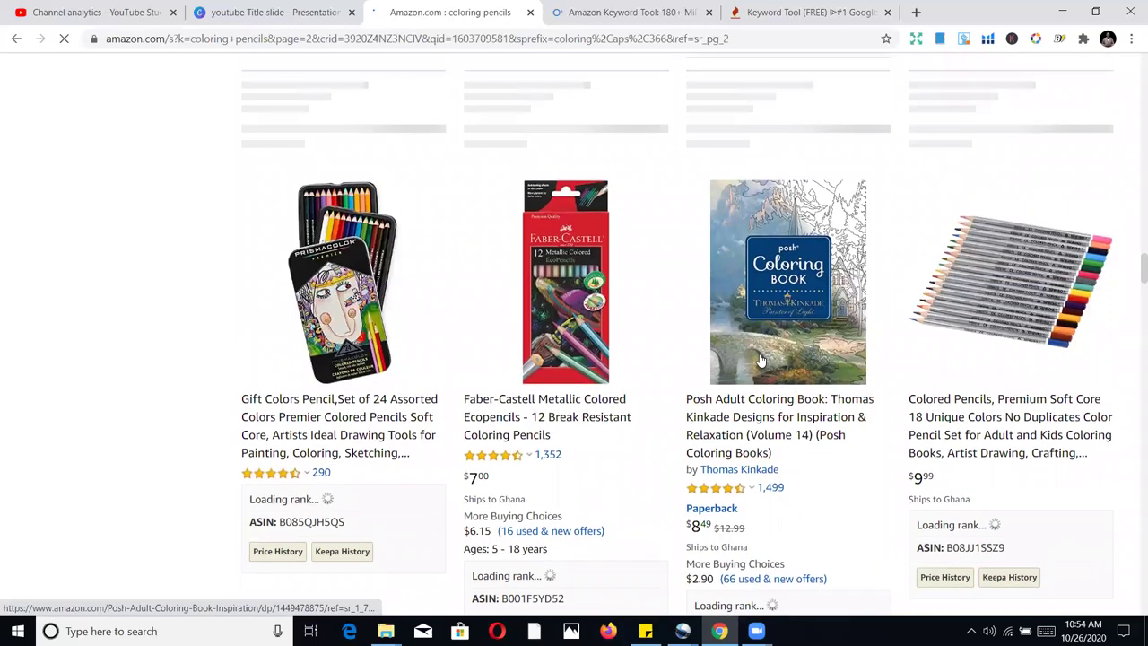
{"action": "scroll", "coordinate": [759, 359], "scroll_direction": "down", "scroll_amount": 2}
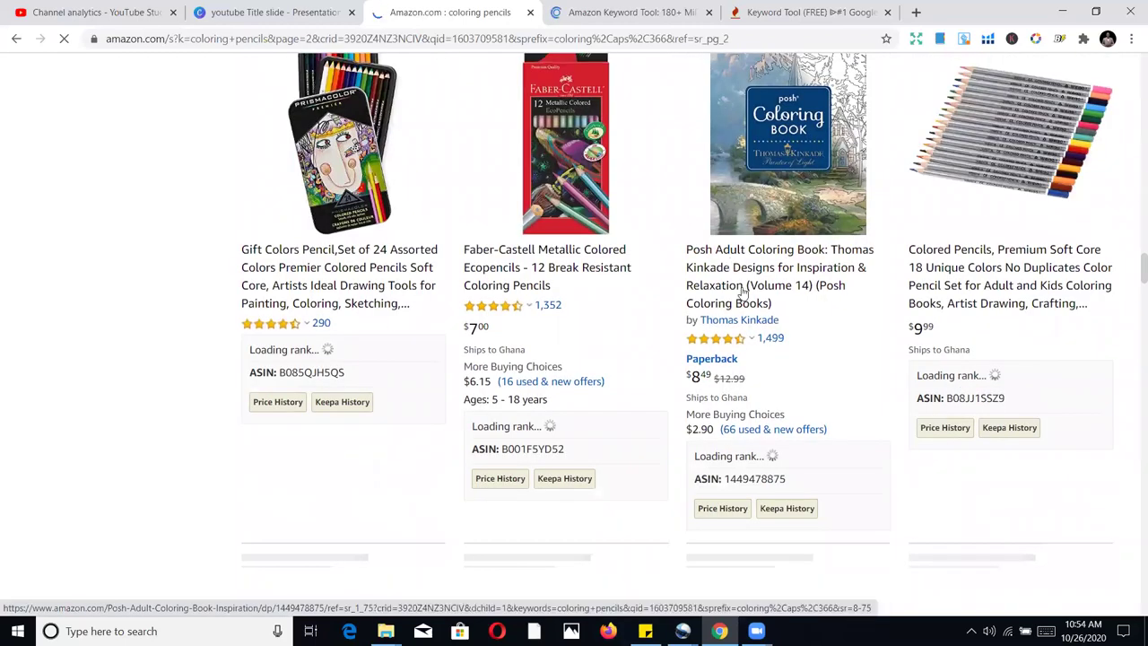
{"action": "scroll", "coordinate": [742, 292], "scroll_direction": "up", "scroll_amount": 2}
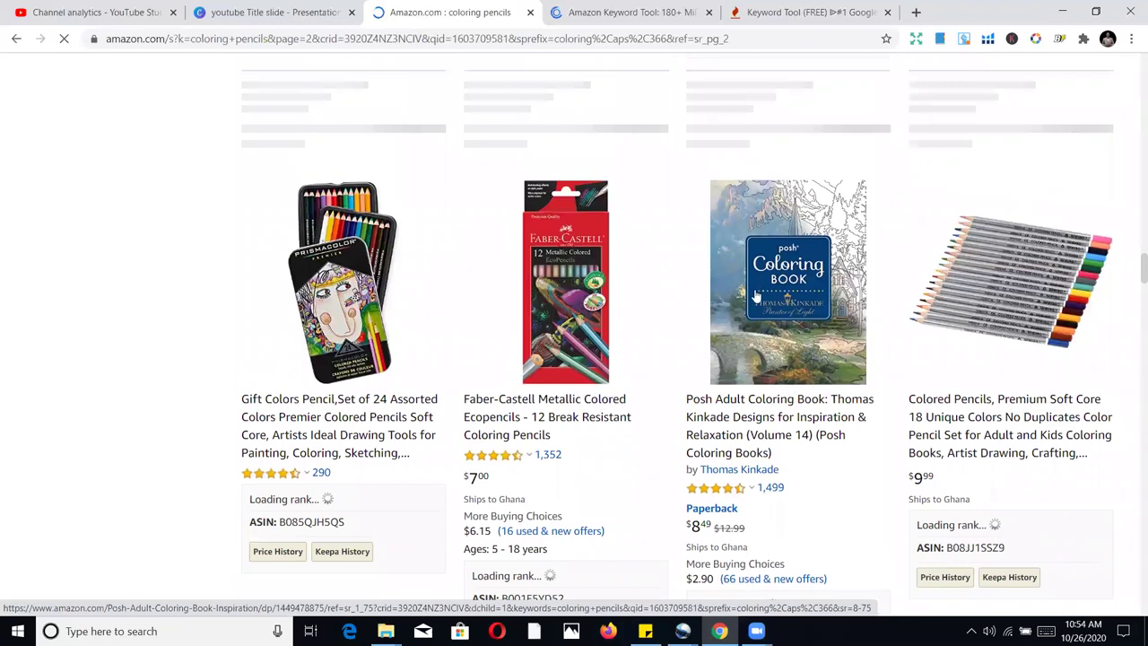
- Shorten the Amazon search term to "coloring" and review the expanded keyword suggestions
{"action": "scroll", "coordinate": [753, 294], "scroll_direction": "down", "scroll_amount": 6}
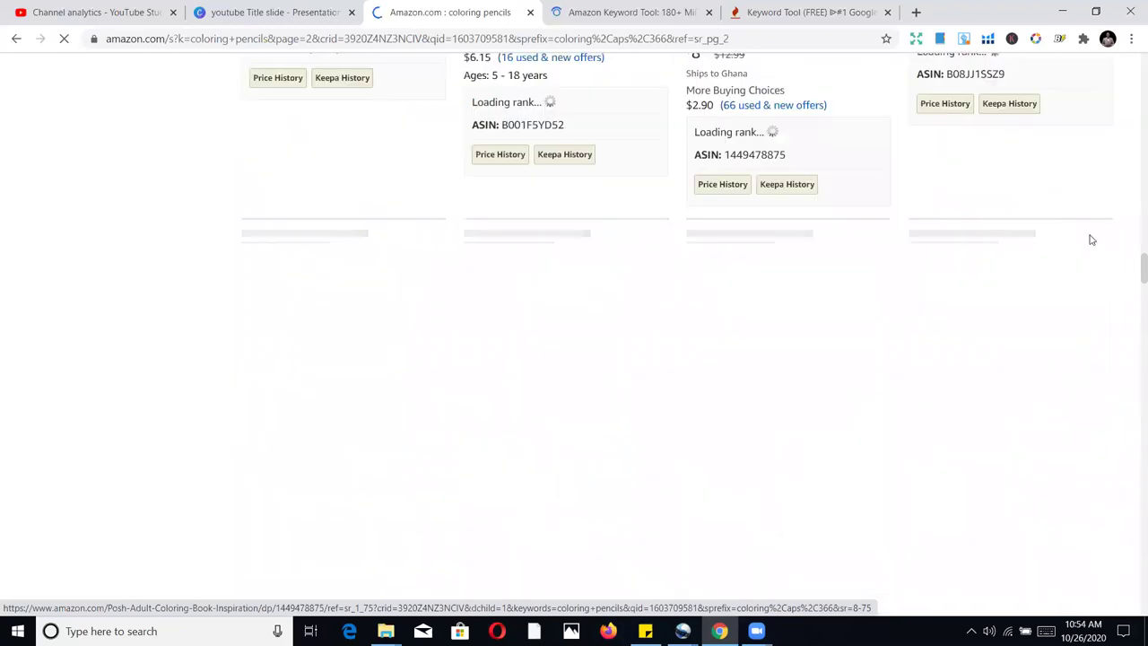
{"action": "scroll", "coordinate": [1112, 251], "scroll_direction": "up", "scroll_amount": 5}
{"action": "scroll", "coordinate": [1131, 246], "scroll_direction": "up", "scroll_amount": 7}
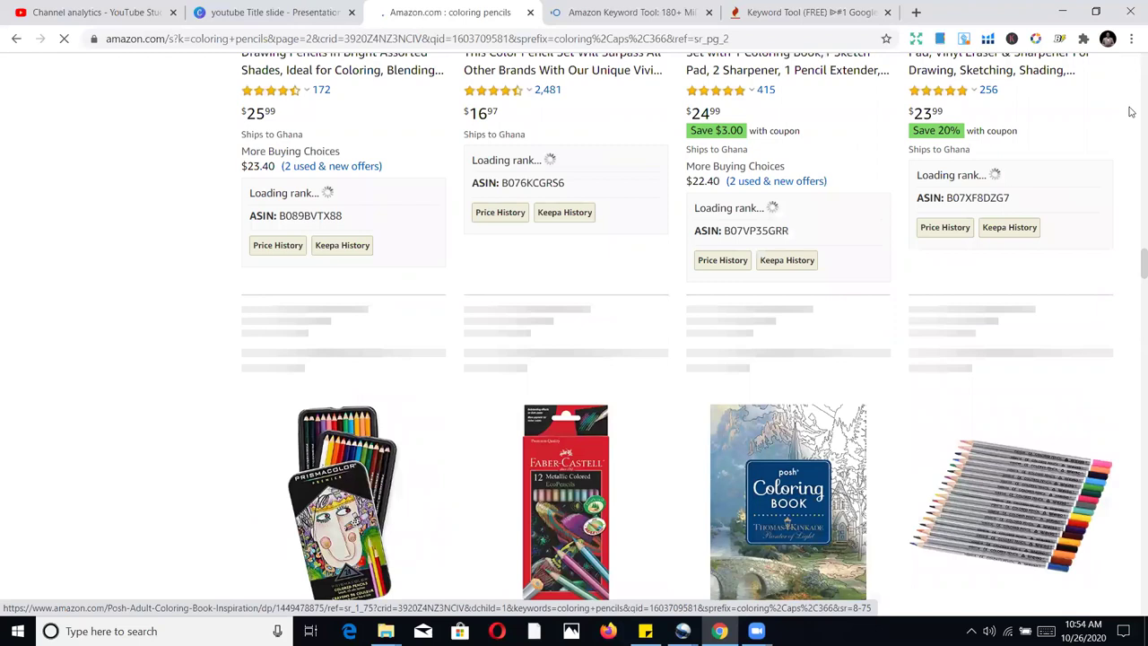
{"action": "scroll", "coordinate": [1131, 77], "scroll_direction": "up", "scroll_amount": 10}
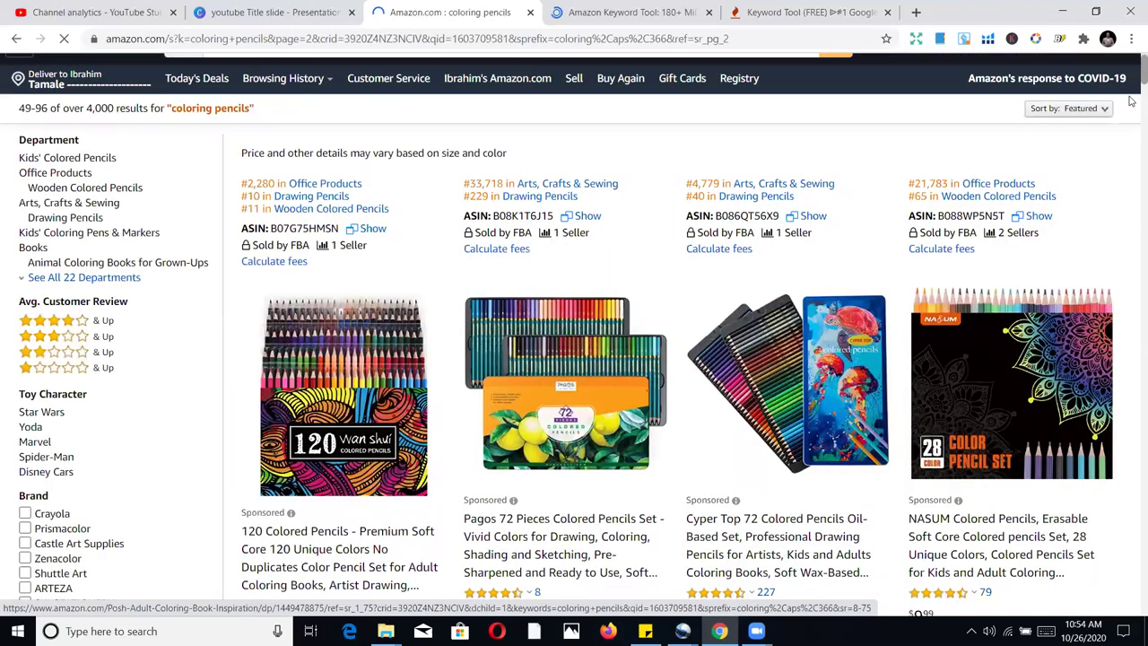
{"action": "left_click", "coordinate": [610, 75]}
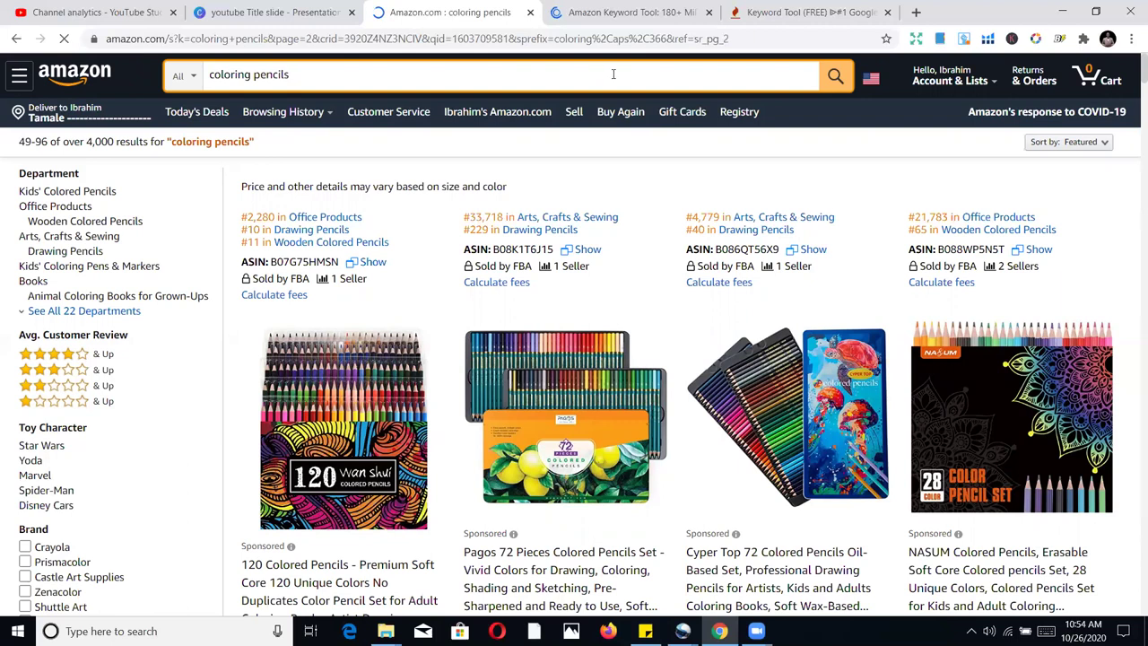
{"action": "key", "text": "BackSpace"}
{"action": "key", "text": "BackSpace"}
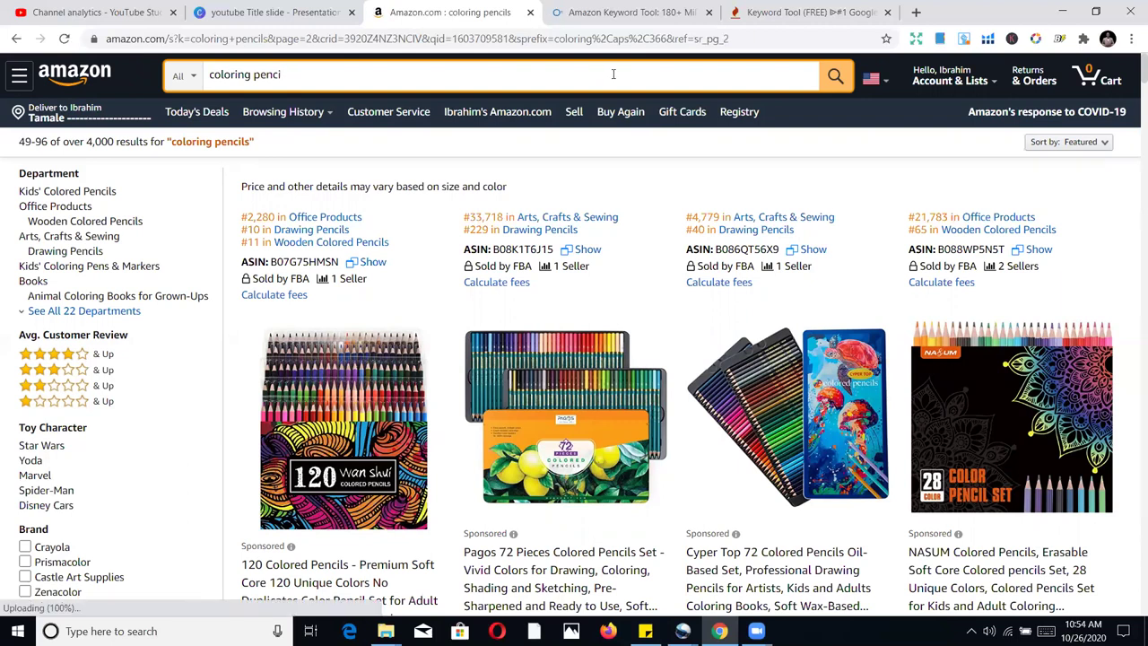
{"action": "key", "text": "BackSpace"}
{"action": "key", "text": "BackSpace"}
{"action": "key", "text": "BackSpace"}
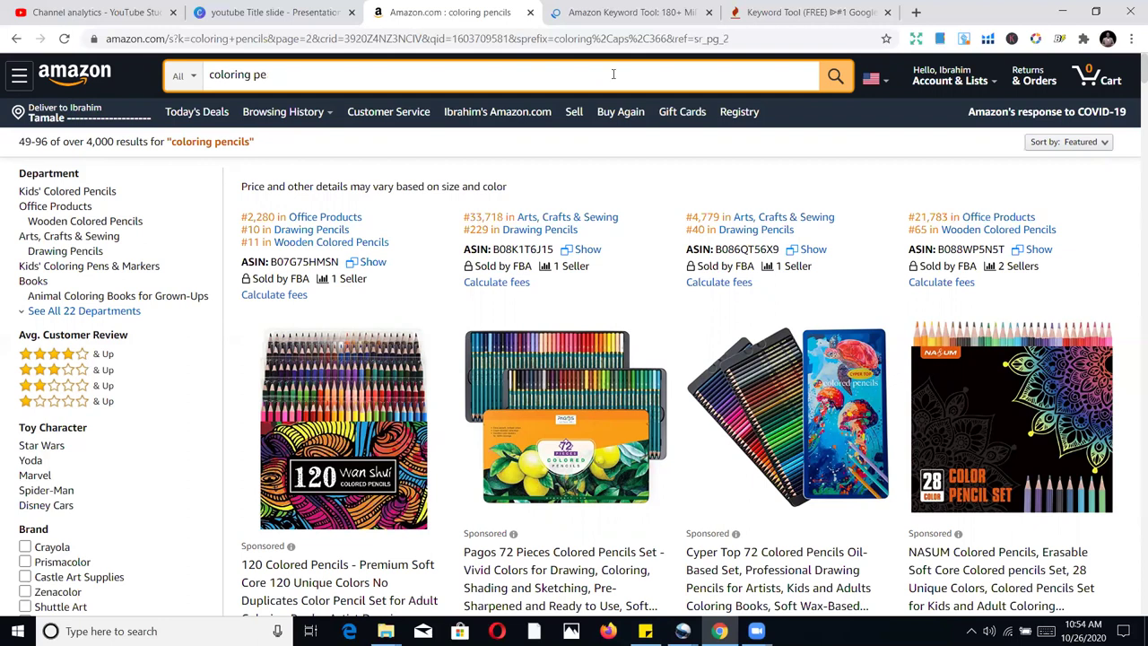
{"action": "key", "text": "BackSpace"}
{"action": "key", "text": "BackSpace"}
{"action": "key", "text": "BackSpace"}
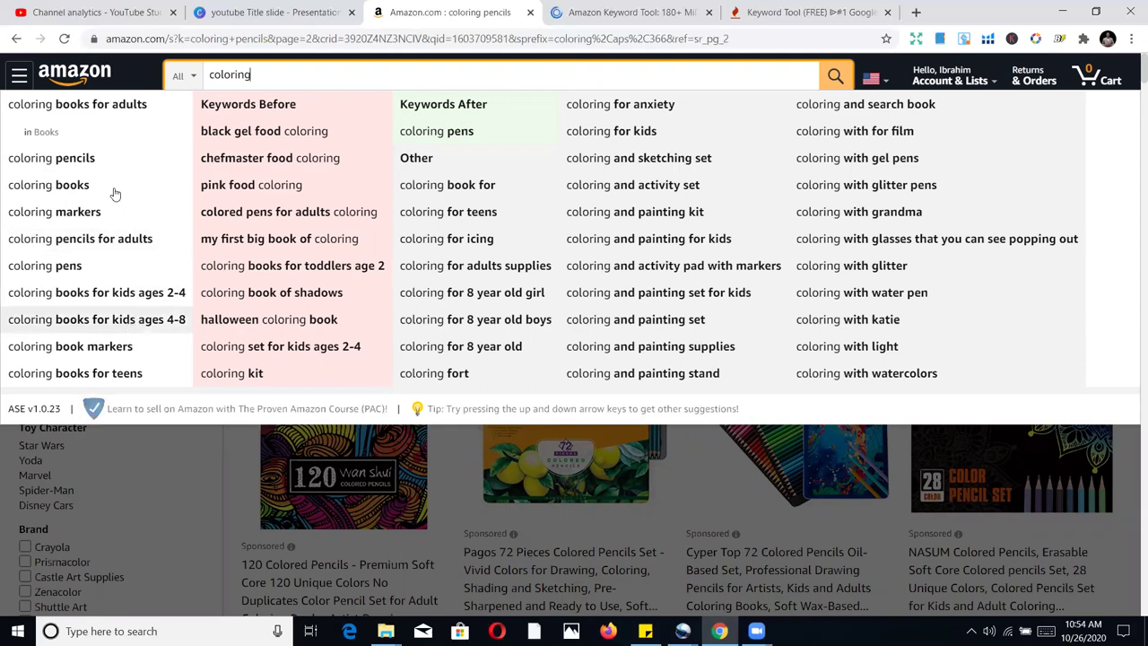
{"action": "key", "text": "Up"}
{"action": "key", "text": "Up"}
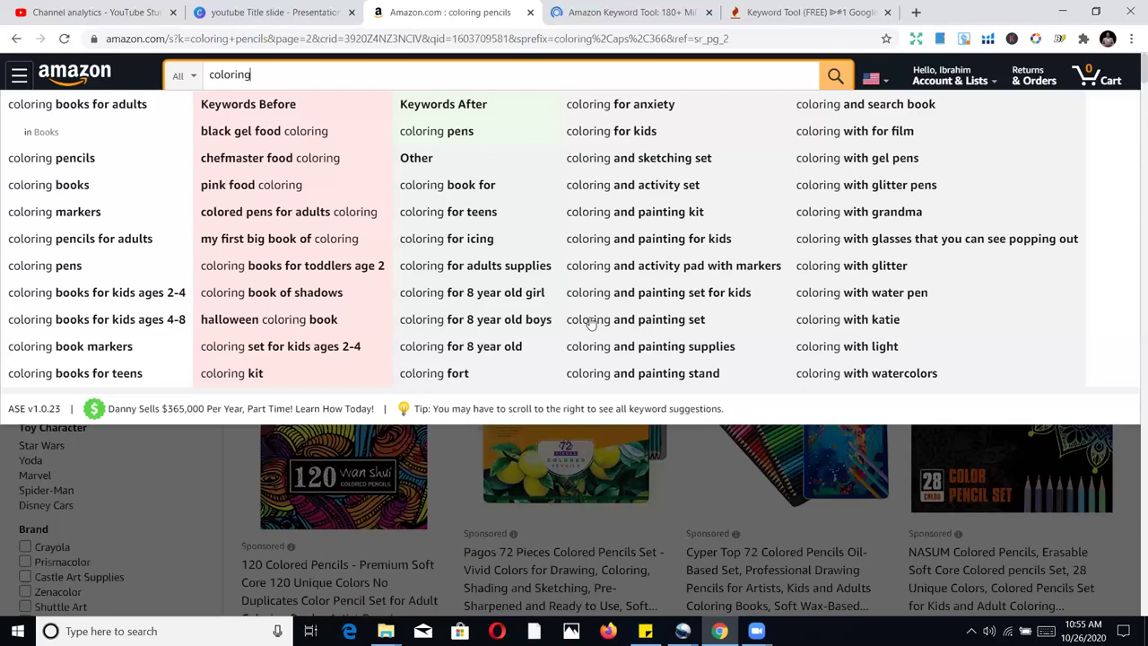
- Replace the search term with "notebook" without running the search
{"action": "key", "text": "BackSpace"}
{"action": "key", "text": "BackSpace"}
{"action": "key", "text": "BackSpace"}
{"action": "key", "text": "BackSpace"}
{"action": "key", "text": "BackSpace"}
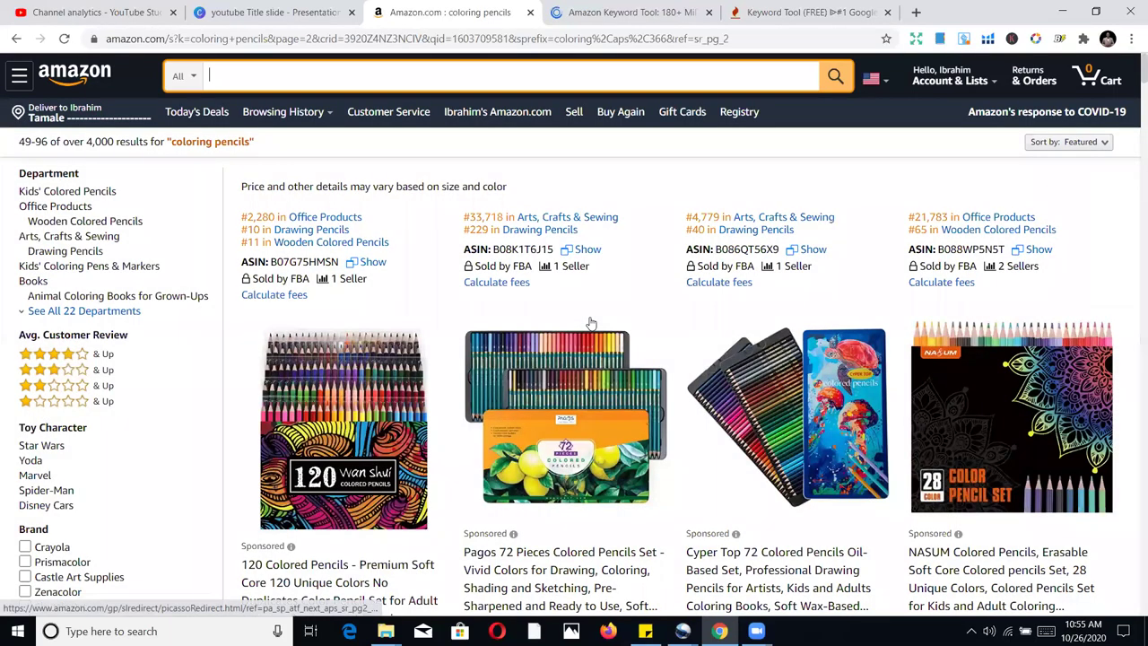
{"action": "type", "text": "n"}
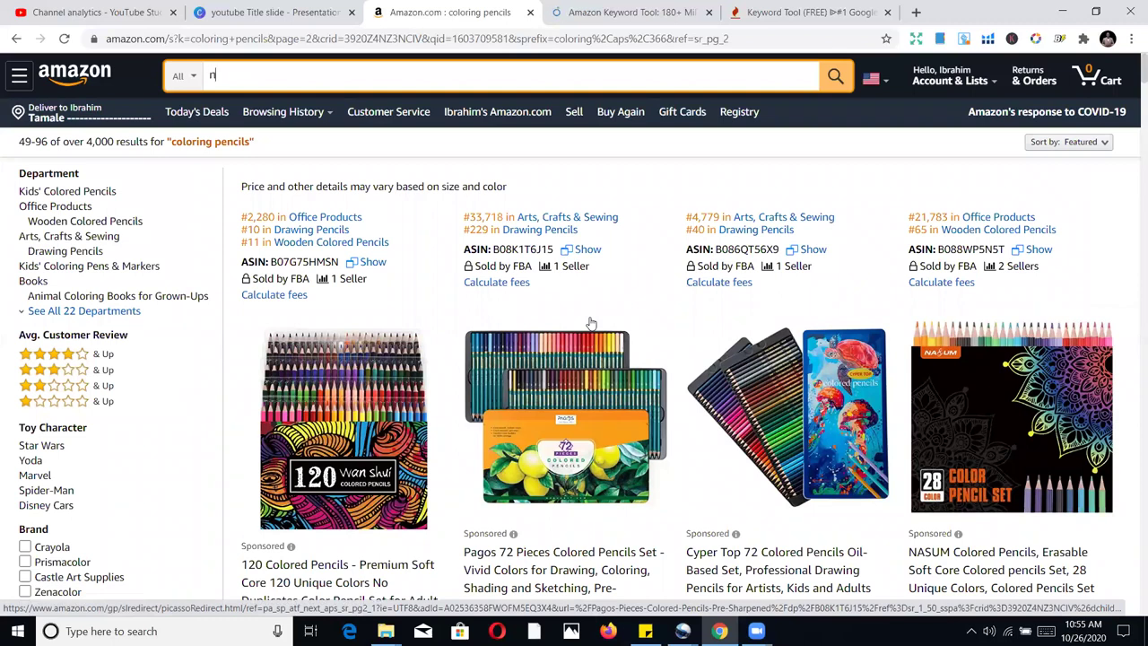
{"action": "type", "text": "otebook"}
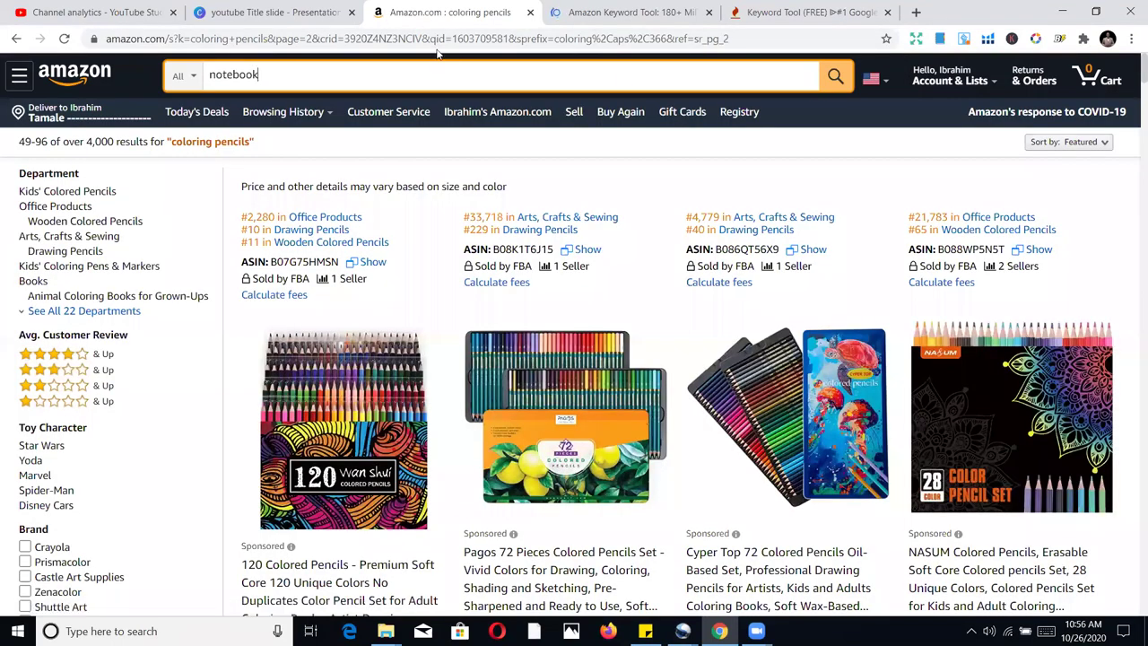
- Search the web for "amz suggestion expander", view the extension's Chrome Web Store page and close it
{"action": "left_click_drag", "start_coordinate": [788, 39], "coordinate": [492, 39]}
{"action": "key", "text": "ctrl+a"}
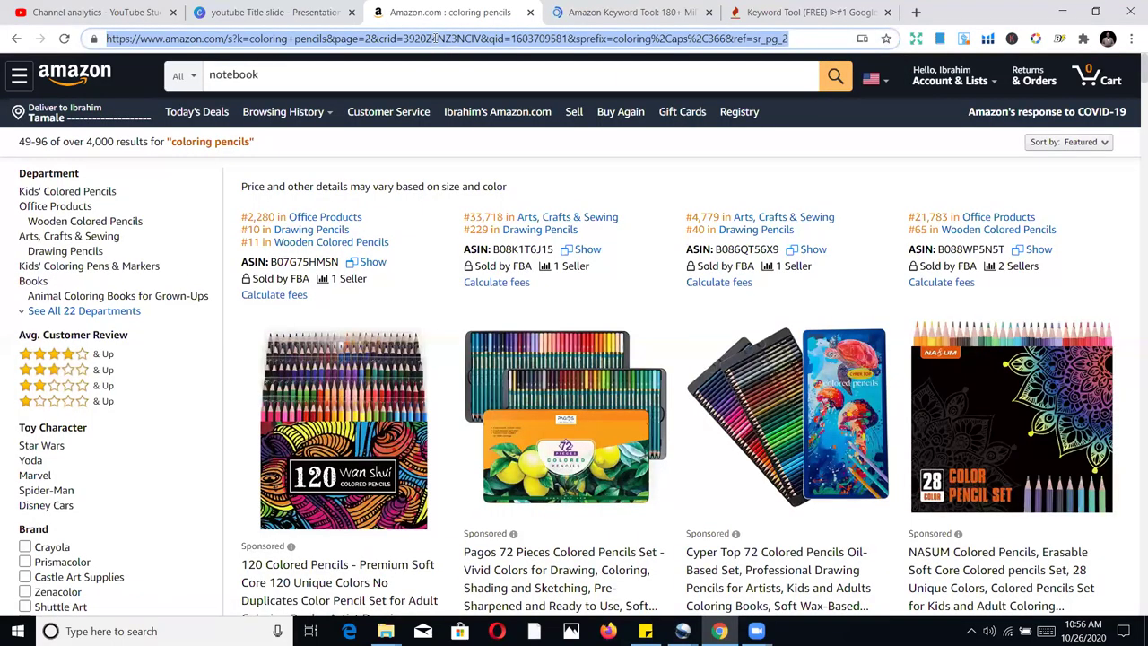
{"action": "type", "text": "am"}
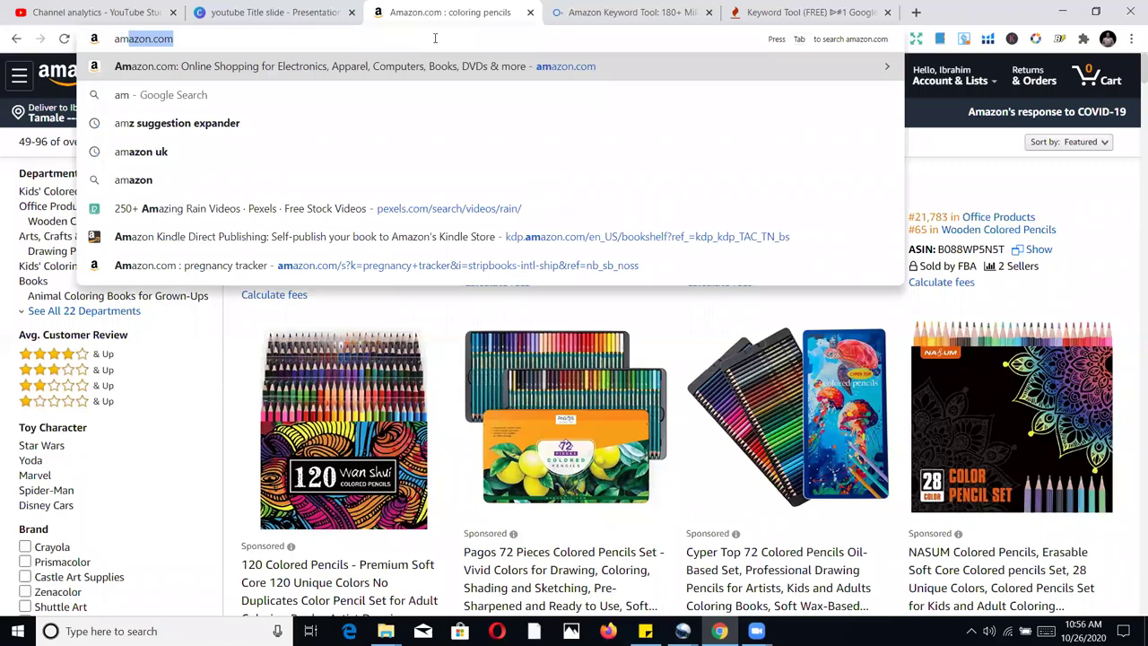
{"action": "key", "text": "BackSpace"}
{"action": "type", "text": "x"}
{"action": "key", "text": "BackSpace"}
{"action": "type", "text": "z"}
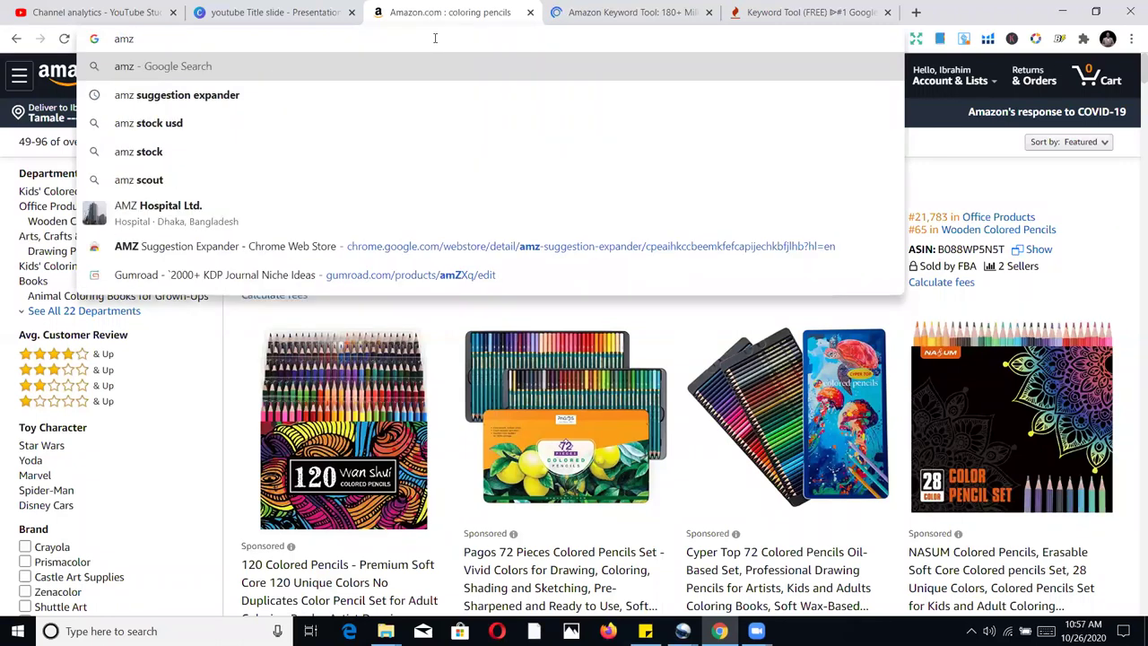
{"action": "left_click", "coordinate": [397, 97]}
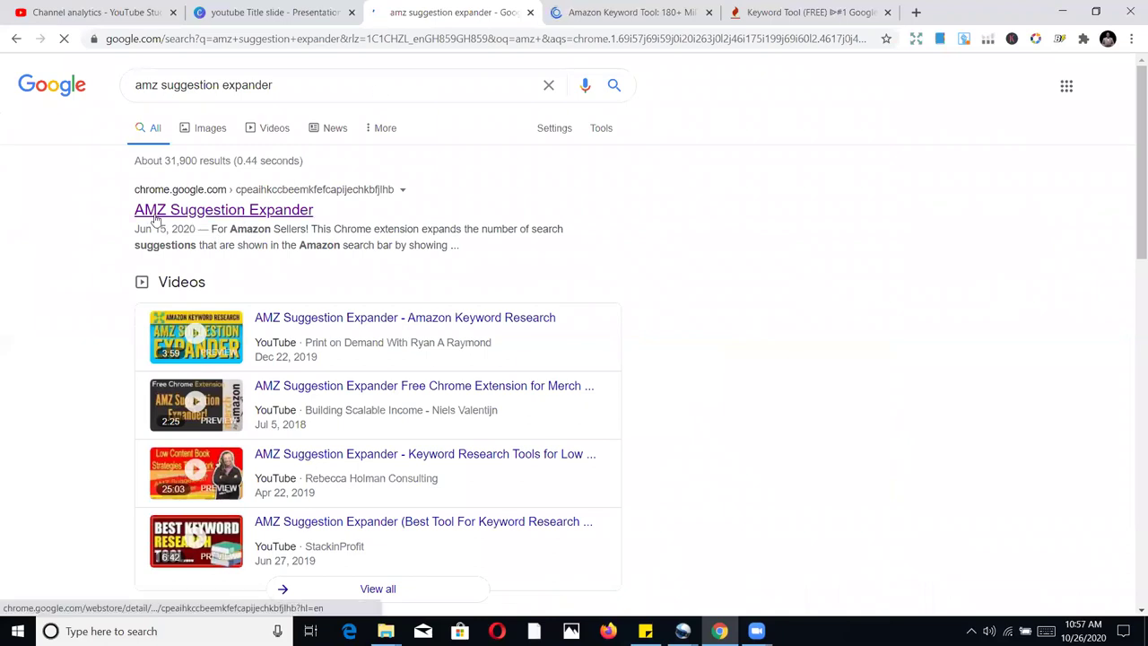
{"action": "left_click", "coordinate": [223, 210]}
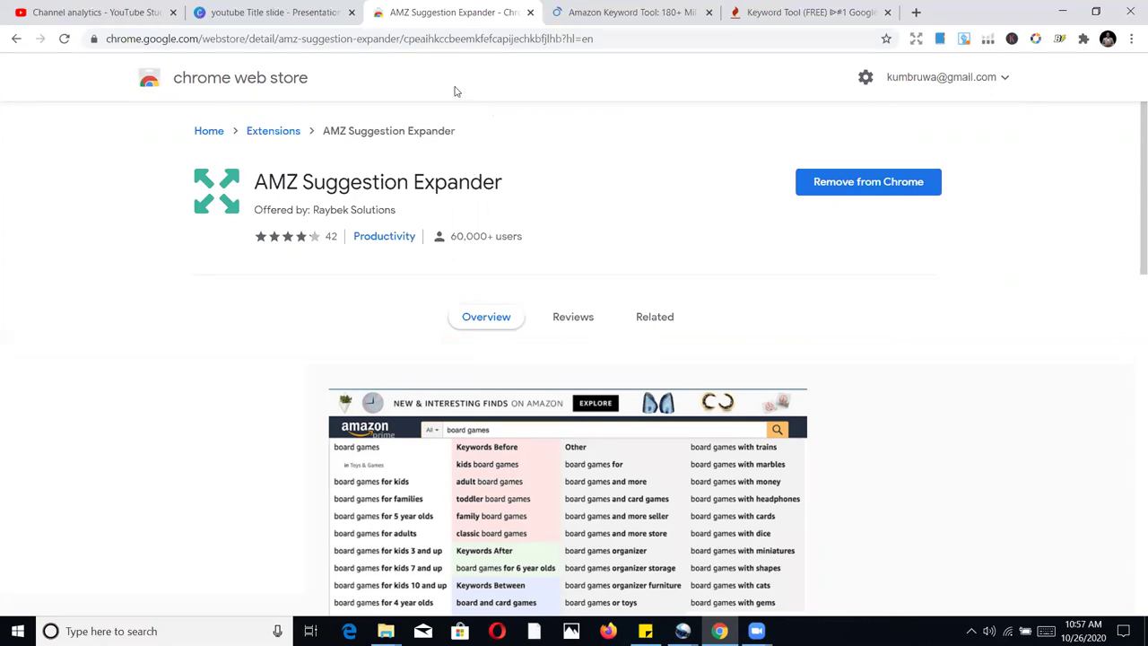
{"action": "left_click", "coordinate": [530, 12]}
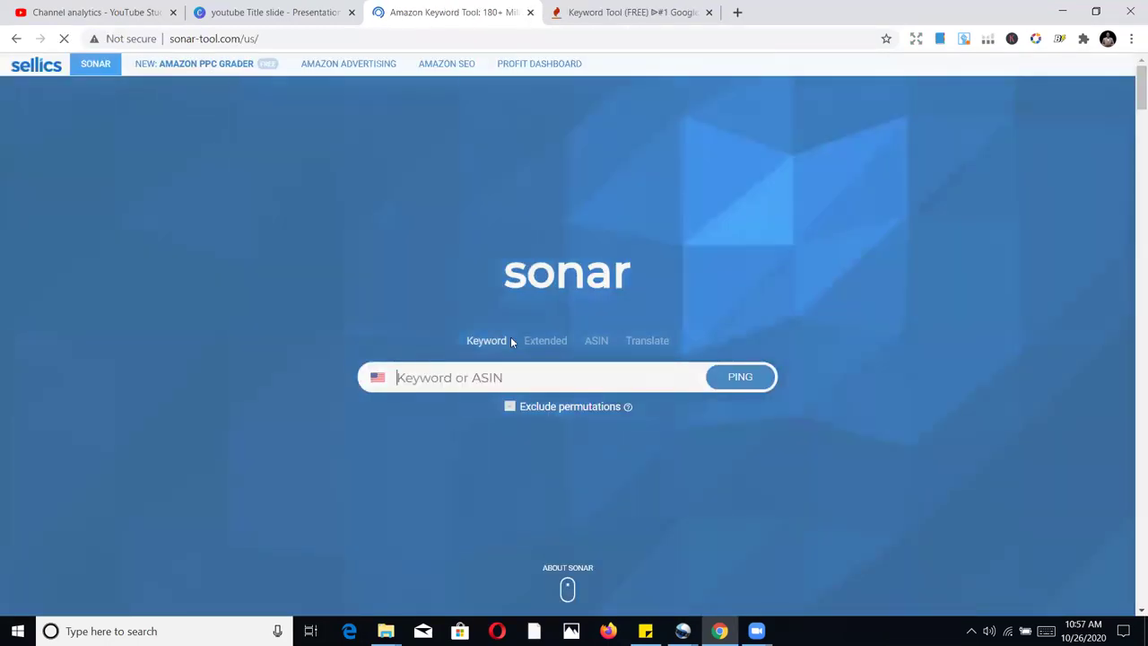
- Look up the Sonar keyword tool from the address bar and load its US page at sonar-tool.com
{"action": "left_click", "coordinate": [307, 34]}
{"action": "left_click", "coordinate": [271, 232]}
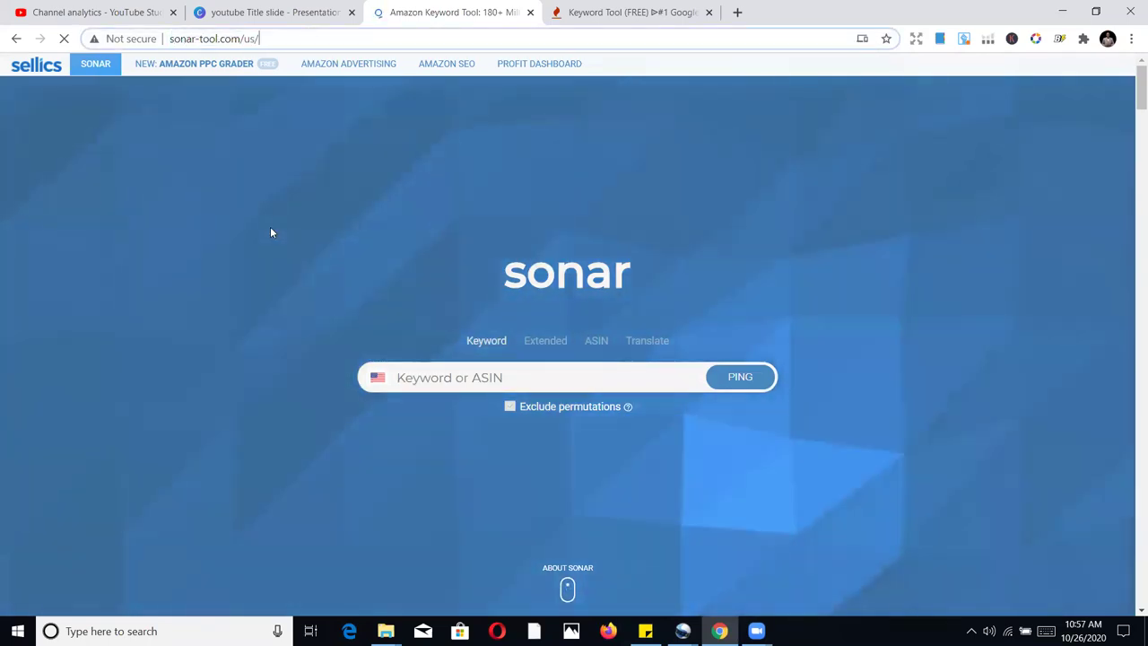
{"action": "left_click", "coordinate": [287, 39]}
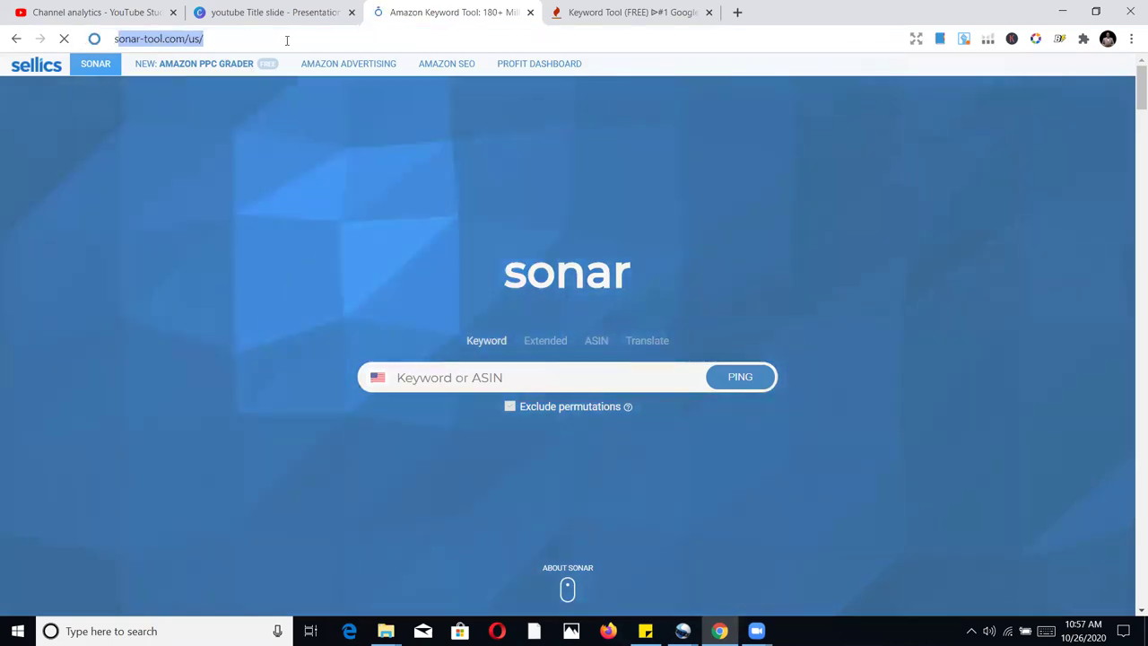
{"action": "type", "text": "sonar key"}
{"action": "left_click", "coordinate": [253, 92]}
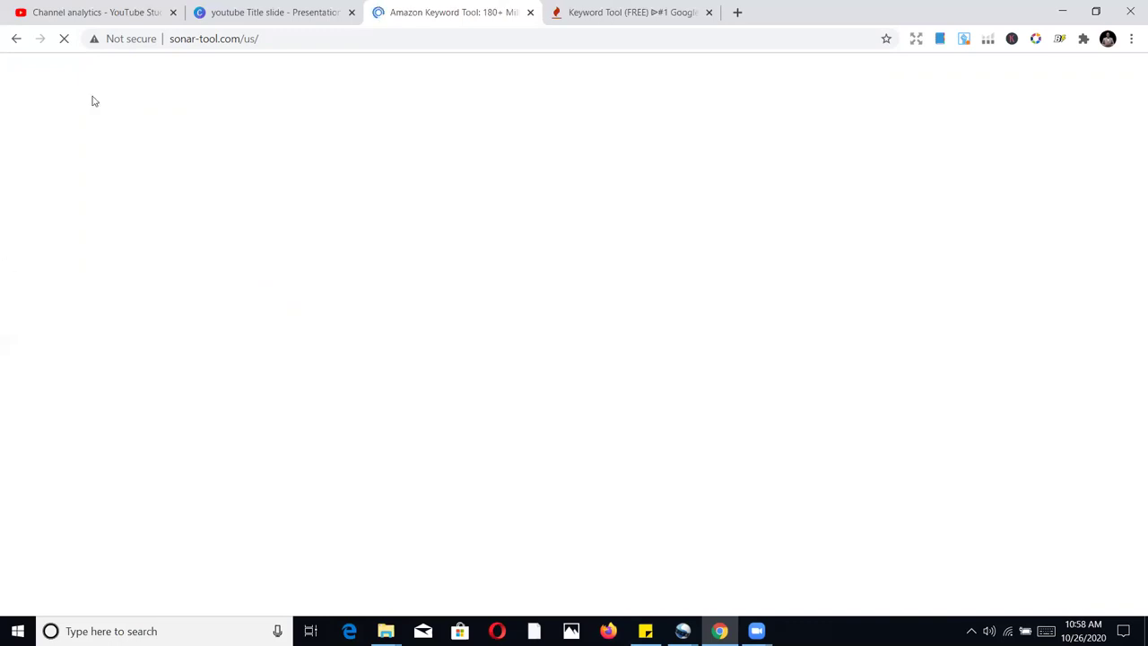
{"action": "left_click", "coordinate": [65, 40]}
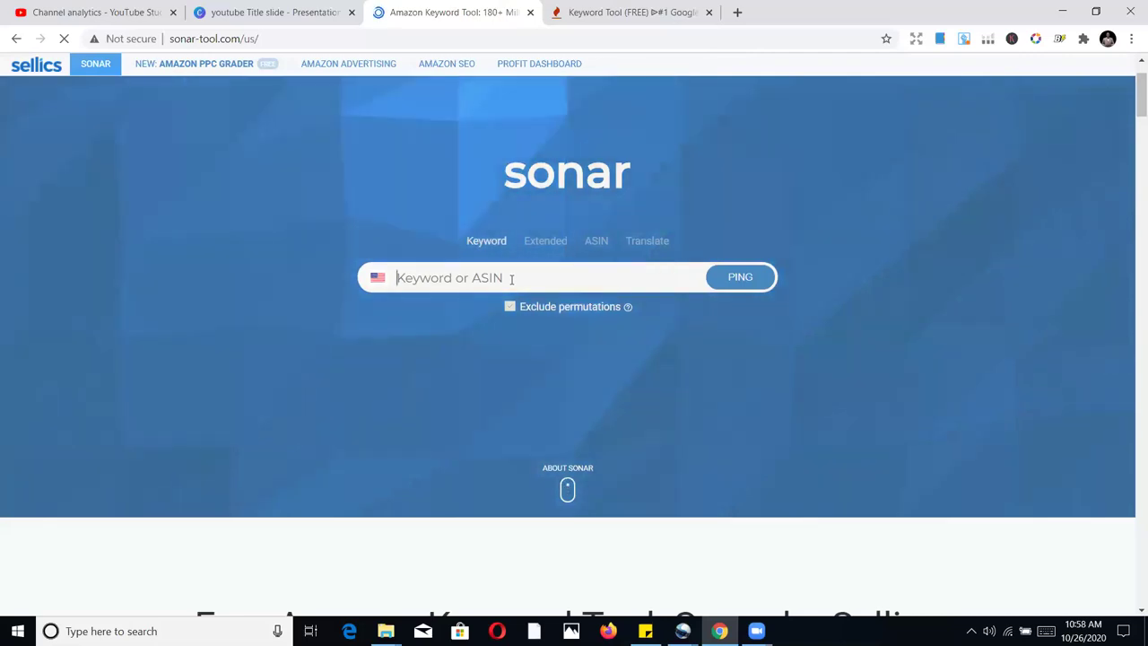
- Run a Sonar keyword search for "sketchbook" and examine the keywords, search volumes and frequent words
{"action": "type", "text": "sket"}
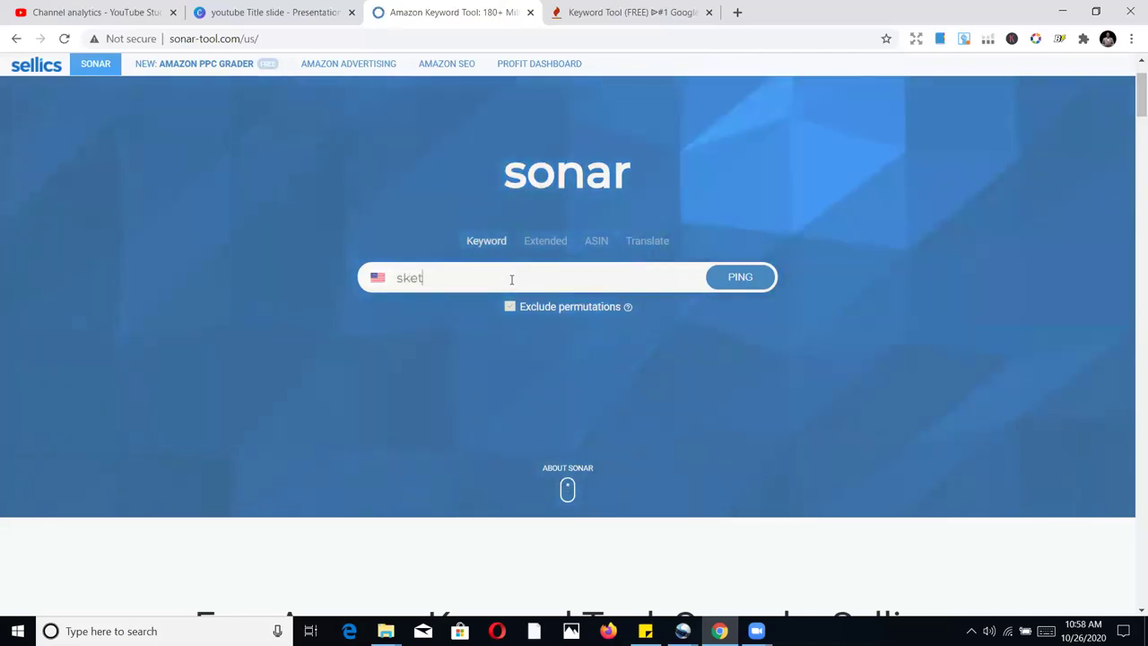
{"action": "type", "text": "chbook"}
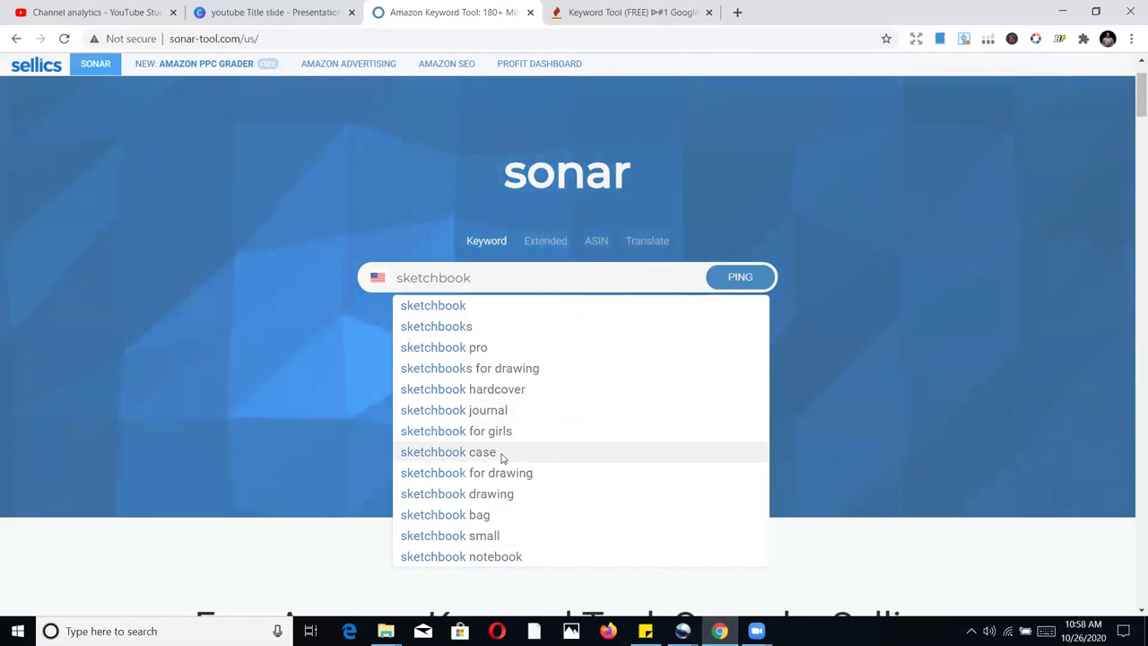
{"action": "scroll", "coordinate": [541, 485], "scroll_direction": "down", "scroll_amount": 1}
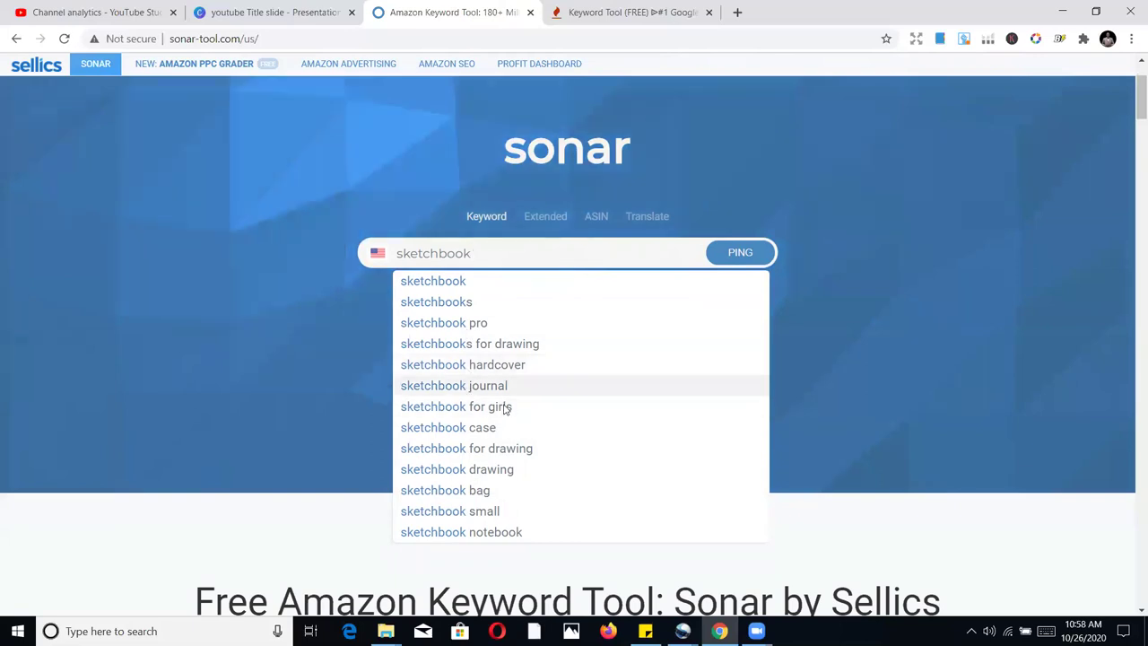
{"action": "scroll", "coordinate": [502, 407], "scroll_direction": "up", "scroll_amount": 1}
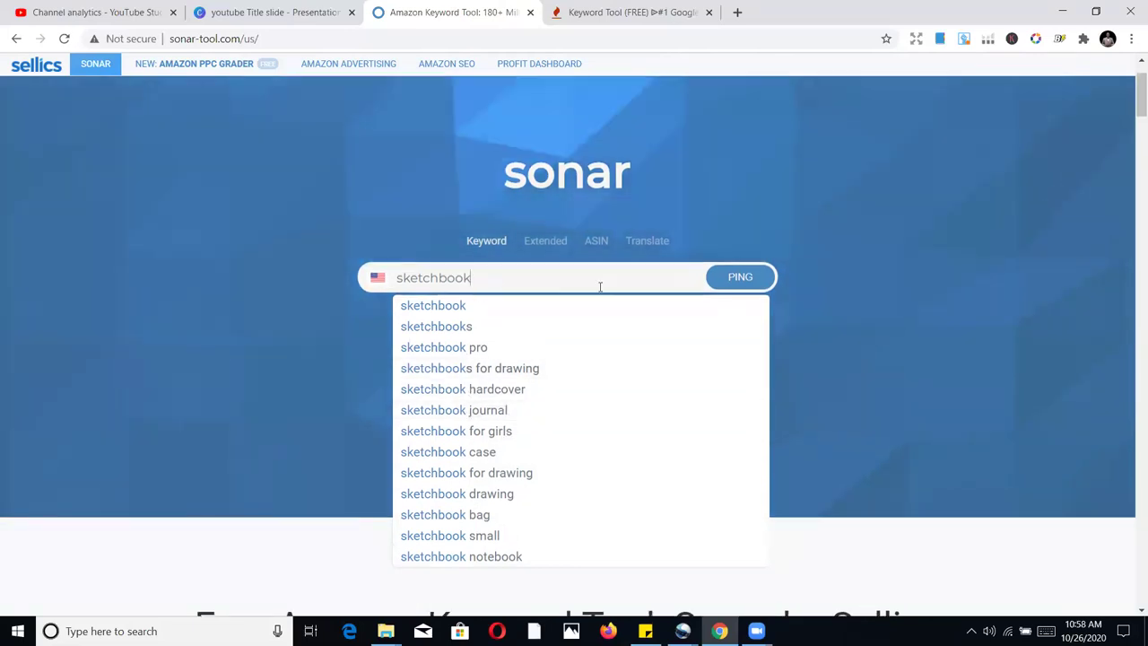
{"action": "left_click", "coordinate": [753, 278]}
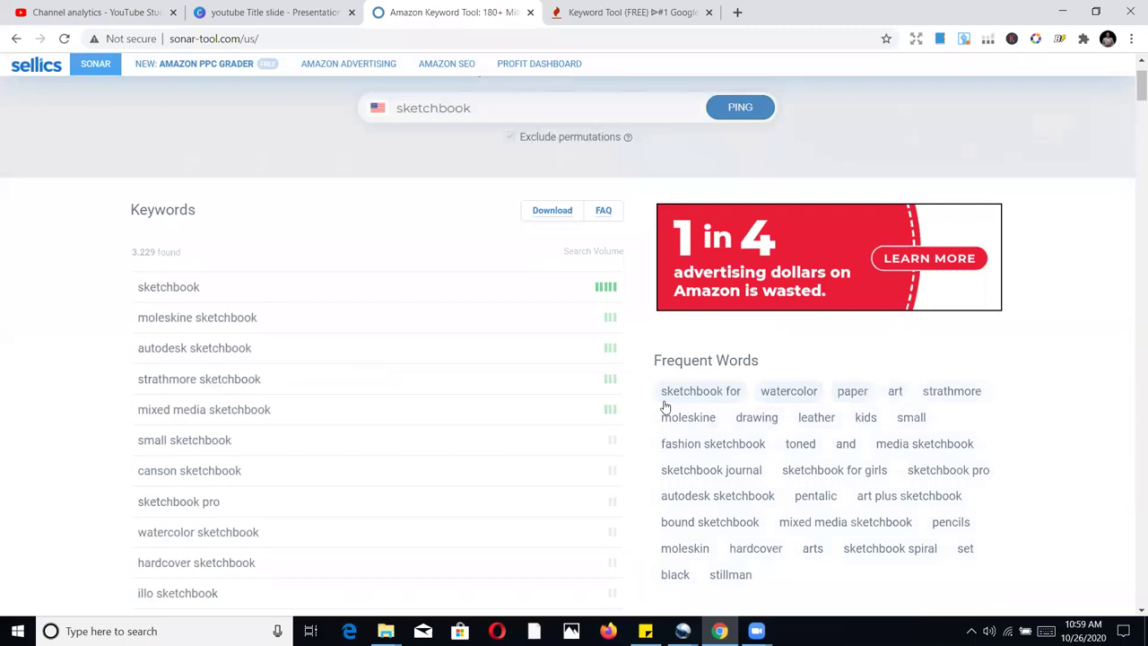
{"action": "scroll", "coordinate": [538, 373], "scroll_direction": "down", "scroll_amount": 1}
{"action": "scroll", "coordinate": [404, 345], "scroll_direction": "up", "scroll_amount": 2}
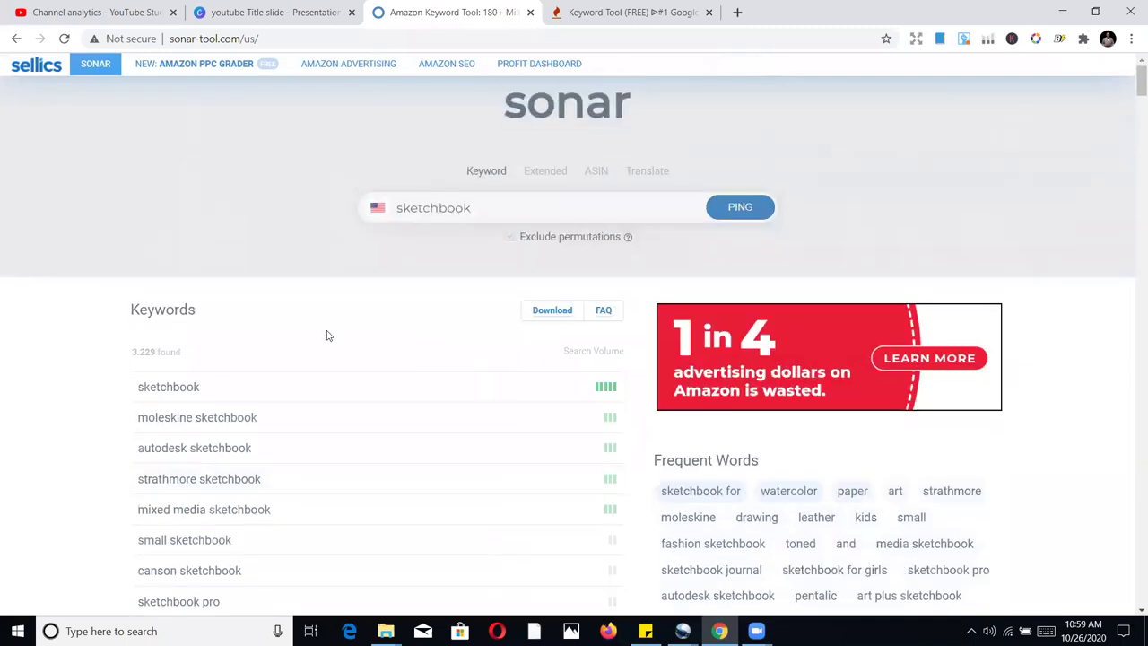
{"action": "scroll", "coordinate": [237, 354], "scroll_direction": "down", "scroll_amount": 1}
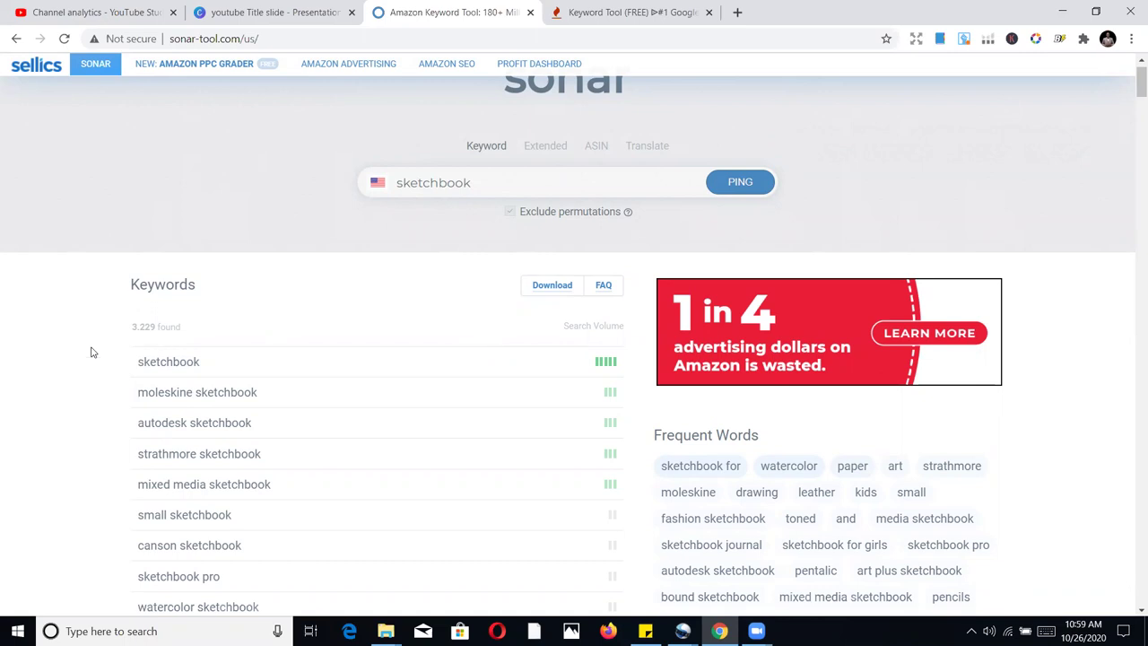
- Look through the Sonar keyword results for "sketchbook" and download the full keyword list as a CSV file
{"action": "scroll", "coordinate": [153, 404], "scroll_direction": "down", "scroll_amount": 2}
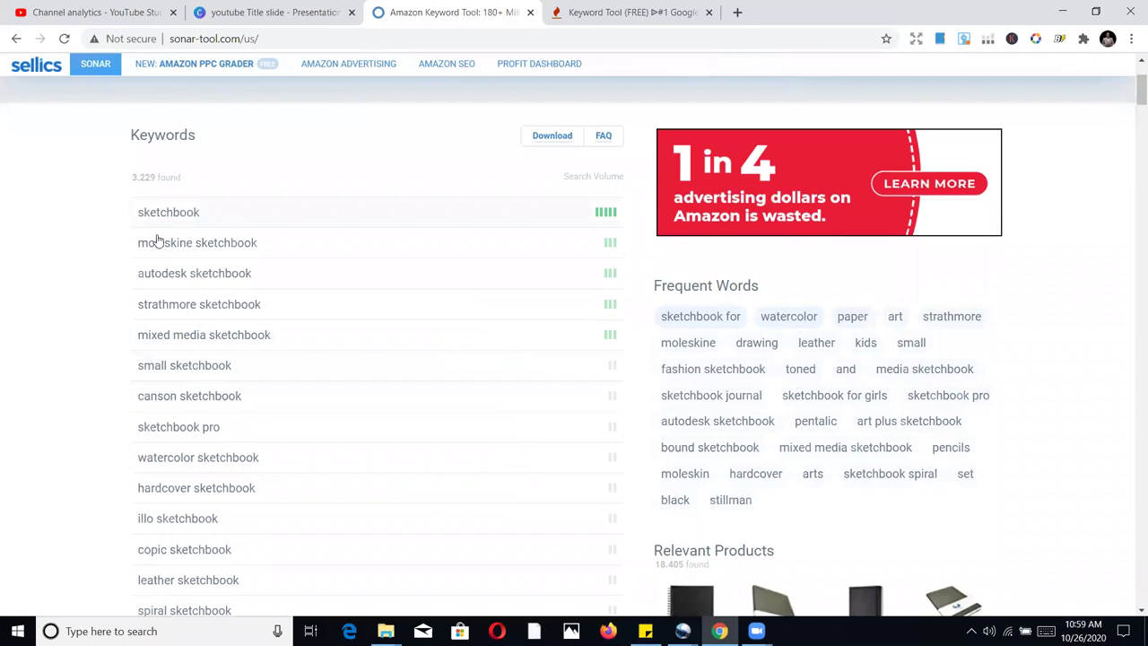
{"action": "scroll", "coordinate": [341, 272], "scroll_direction": "down", "scroll_amount": 1}
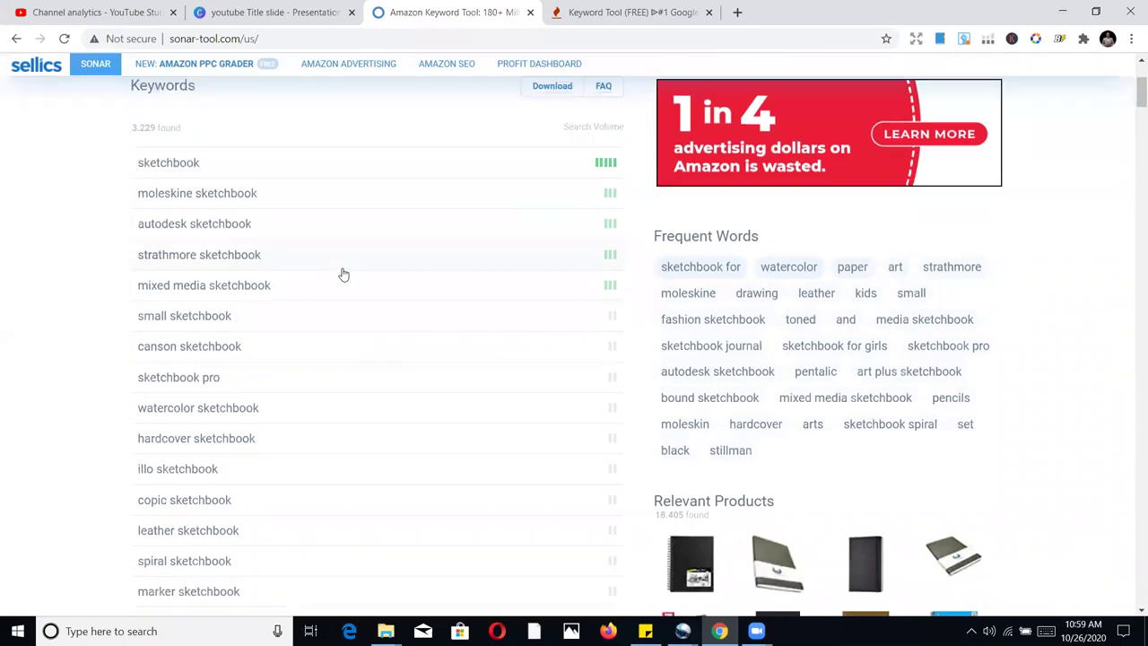
{"action": "scroll", "coordinate": [290, 271], "scroll_direction": "up", "scroll_amount": 1}
{"action": "scroll", "coordinate": [177, 248], "scroll_direction": "down", "scroll_amount": 1}
{"action": "scroll", "coordinate": [179, 251], "scroll_direction": "down", "scroll_amount": 5}
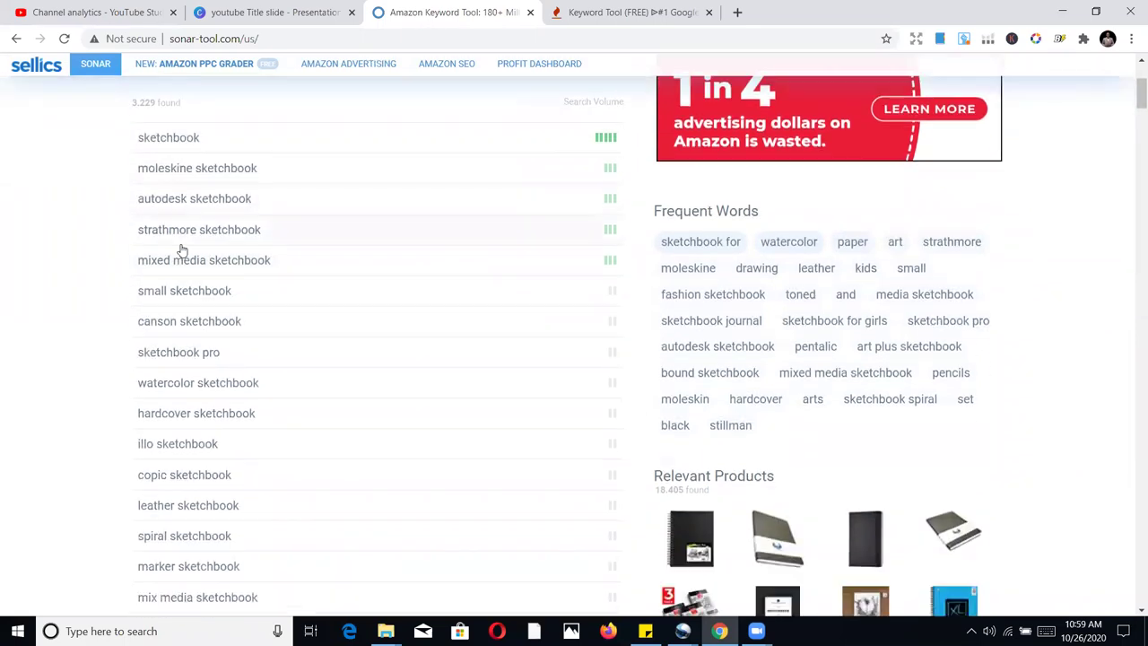
{"action": "scroll", "coordinate": [193, 265], "scroll_direction": "down", "scroll_amount": 10}
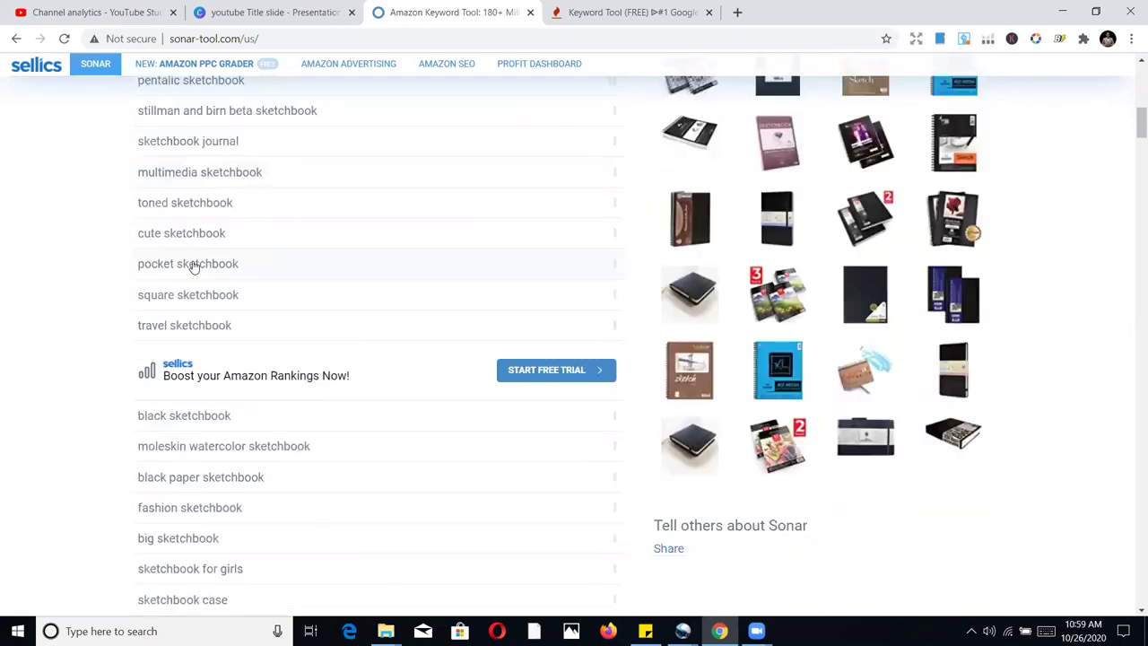
{"action": "scroll", "coordinate": [212, 286], "scroll_direction": "down", "scroll_amount": 2}
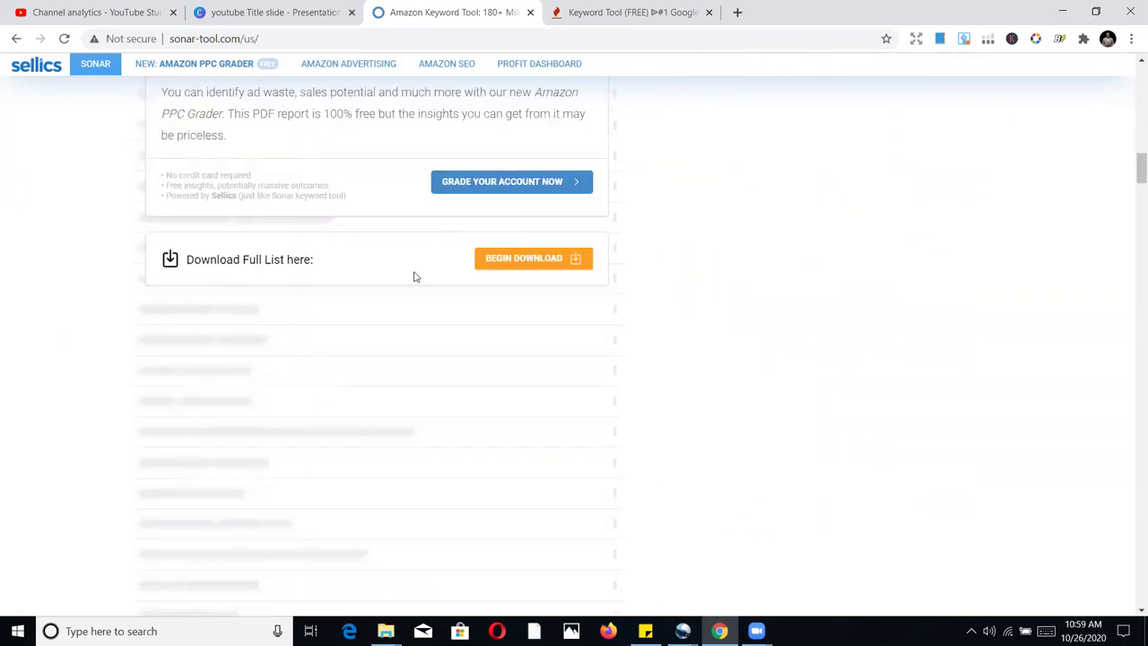
{"action": "scroll", "coordinate": [215, 291], "scroll_direction": "down", "scroll_amount": 1}
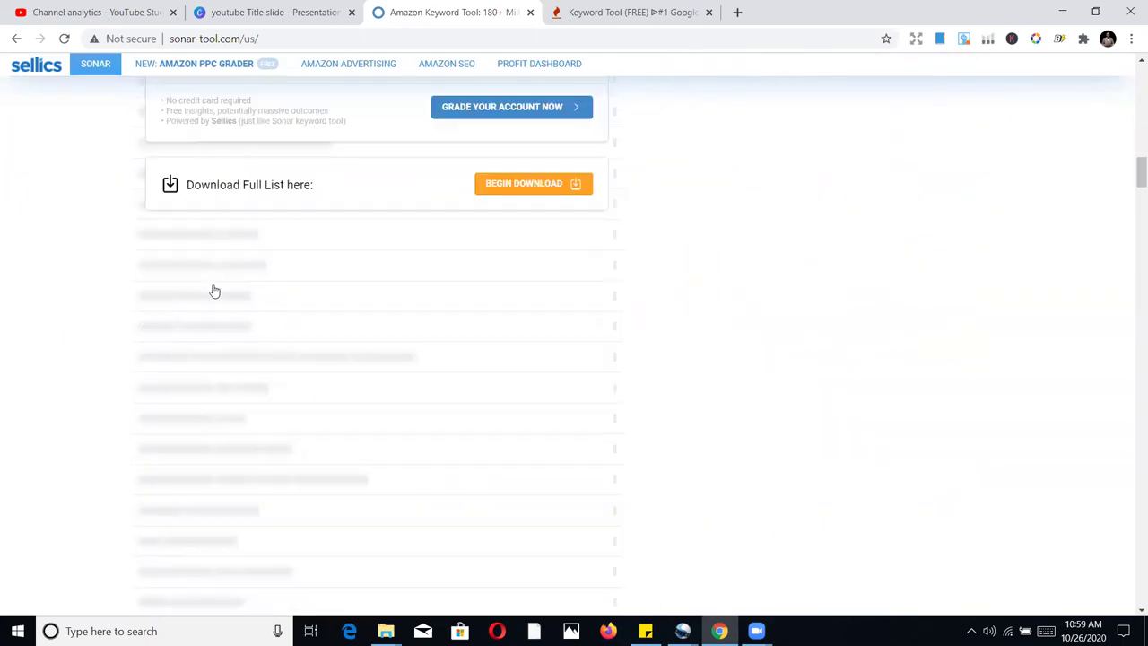
{"action": "left_click", "coordinate": [533, 186]}
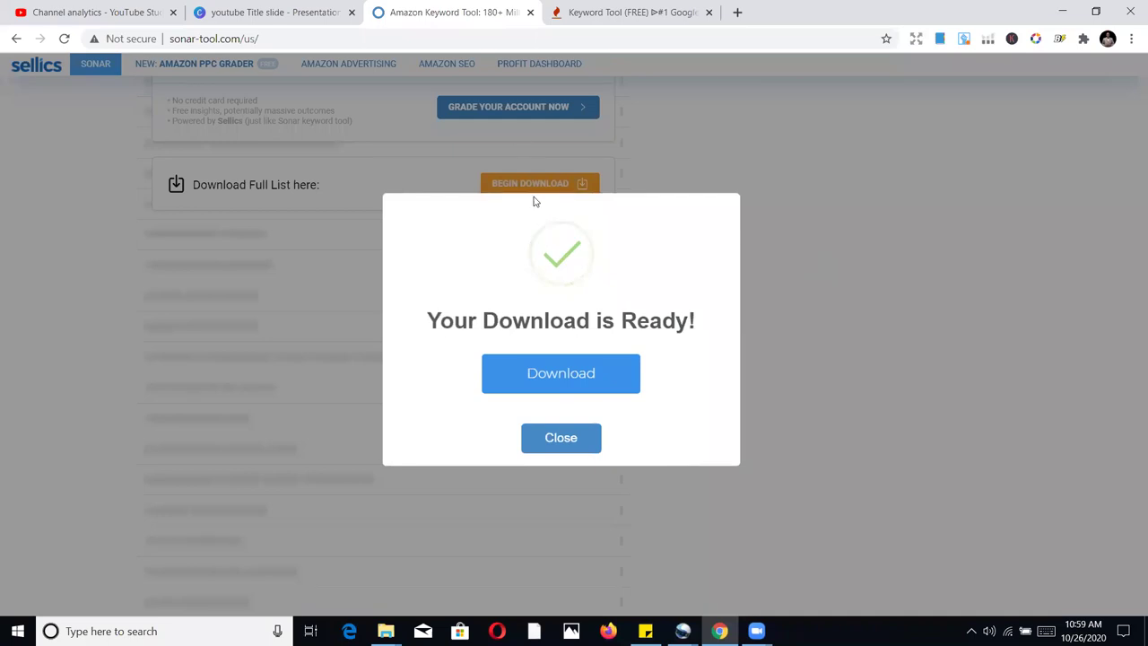
{"action": "left_click", "coordinate": [561, 375]}
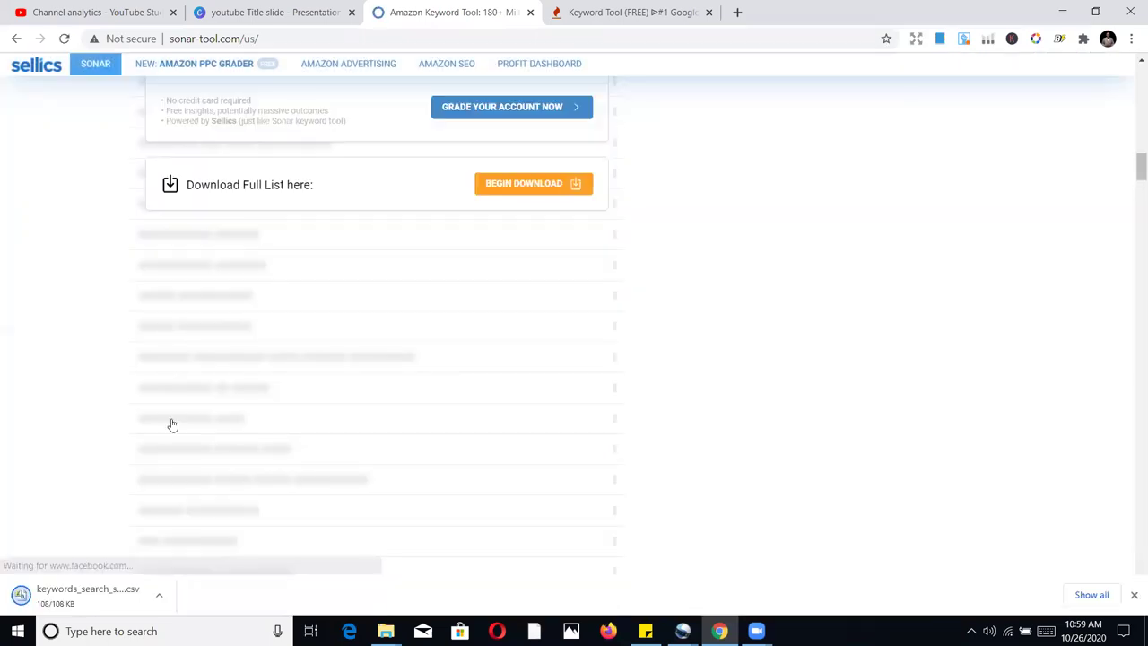
- Open the downloaded keywords_search_sketchbook file in Excel and dismiss the Office activation wizard
{"action": "left_click", "coordinate": [77, 596]}
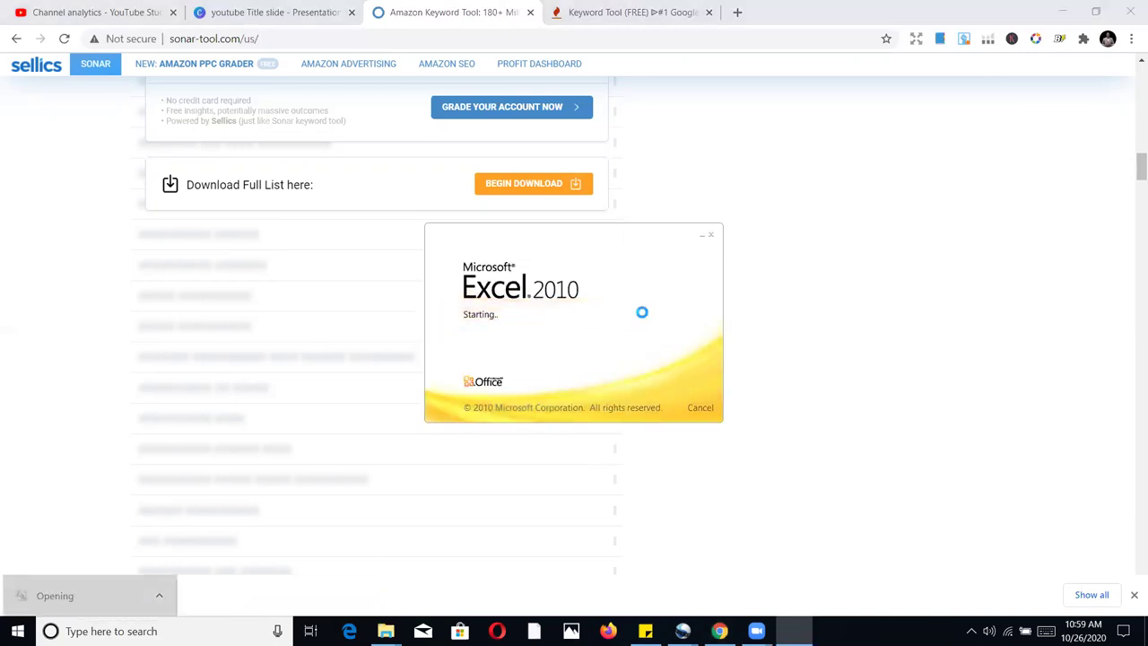
{"action": "scroll", "coordinate": [90, 280], "scroll_direction": "down", "scroll_amount": 5}
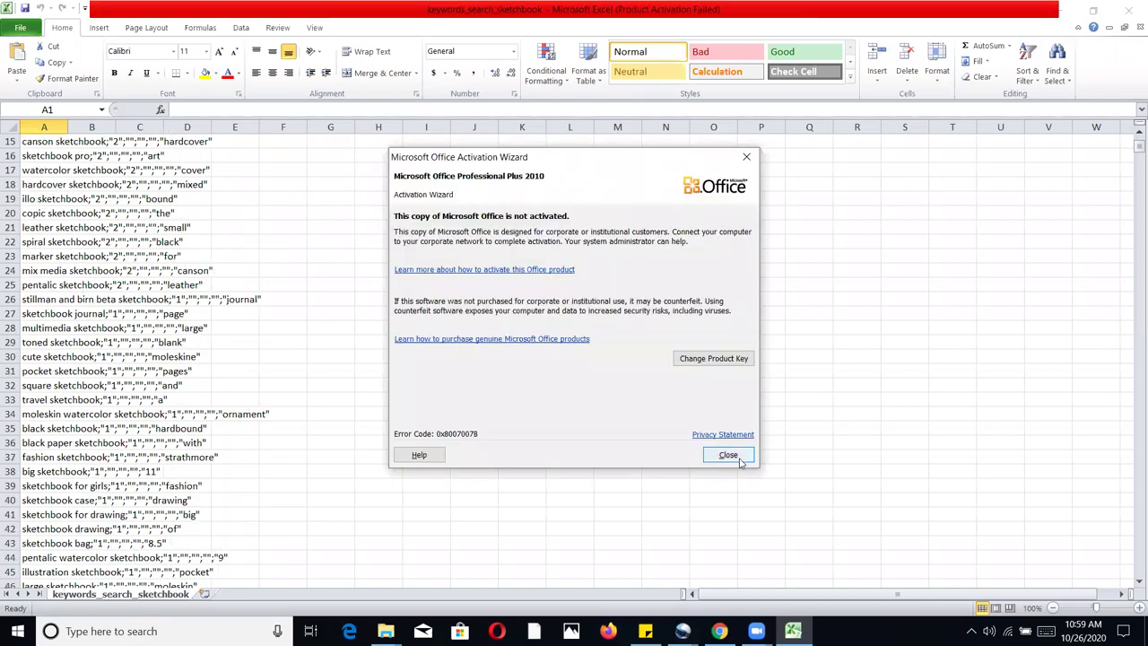
{"action": "left_click", "coordinate": [734, 455]}
- Examine the exported sketchbook keywords with their search volumes and unique words, return to the first rows and minimize Excel
{"action": "scroll", "coordinate": [182, 342], "scroll_direction": "down", "scroll_amount": 2}
{"action": "scroll", "coordinate": [182, 342], "scroll_direction": "down", "scroll_amount": 10}
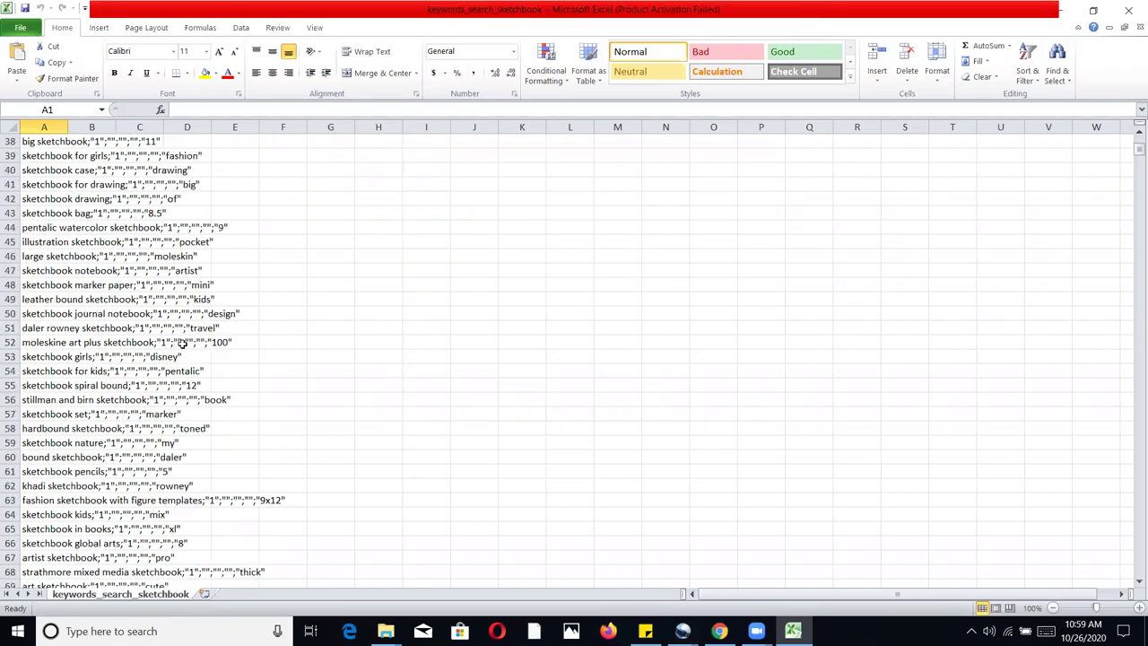
{"action": "scroll", "coordinate": [157, 356], "scroll_direction": "down", "scroll_amount": 13}
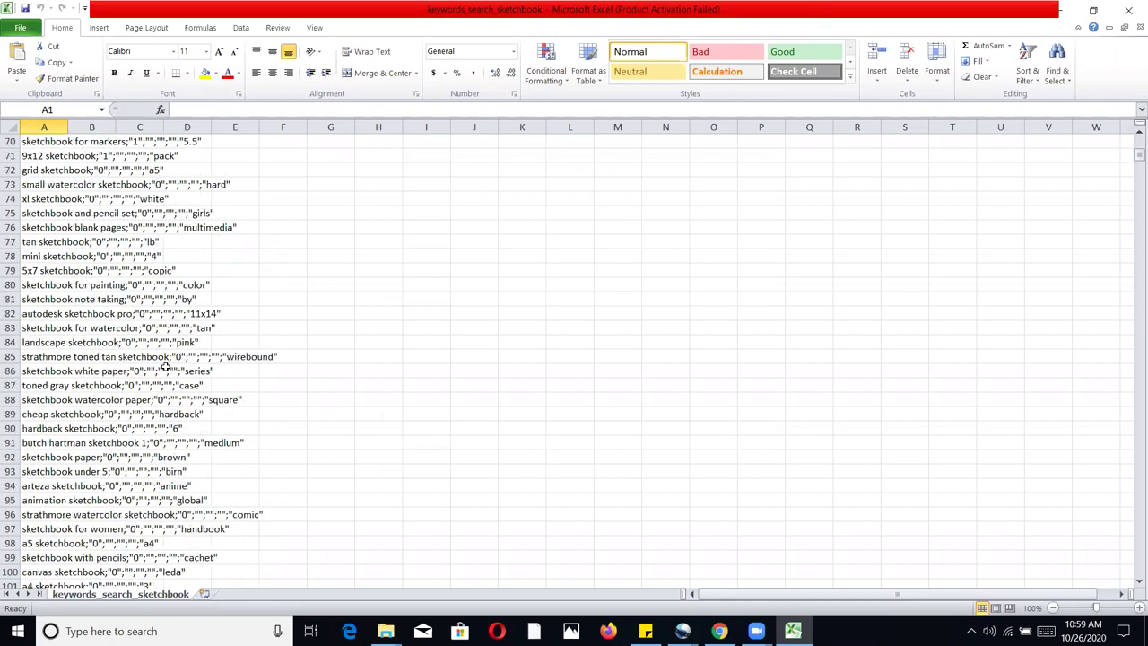
{"action": "scroll", "coordinate": [168, 365], "scroll_direction": "down", "scroll_amount": 14}
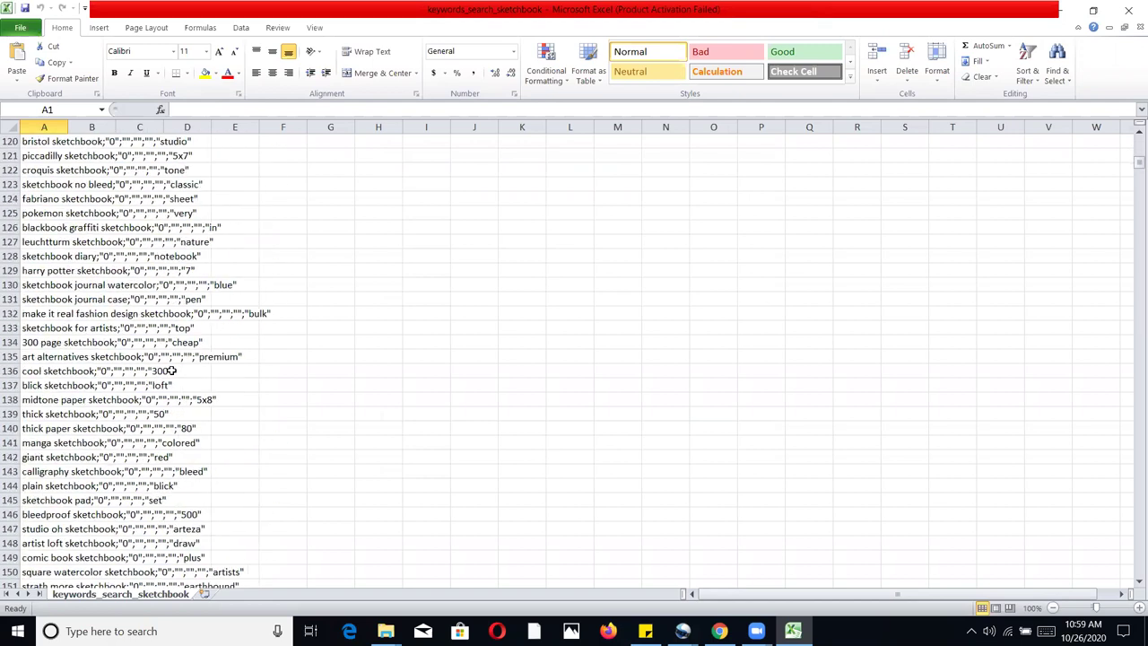
{"action": "scroll", "coordinate": [139, 384], "scroll_direction": "down", "scroll_amount": 5}
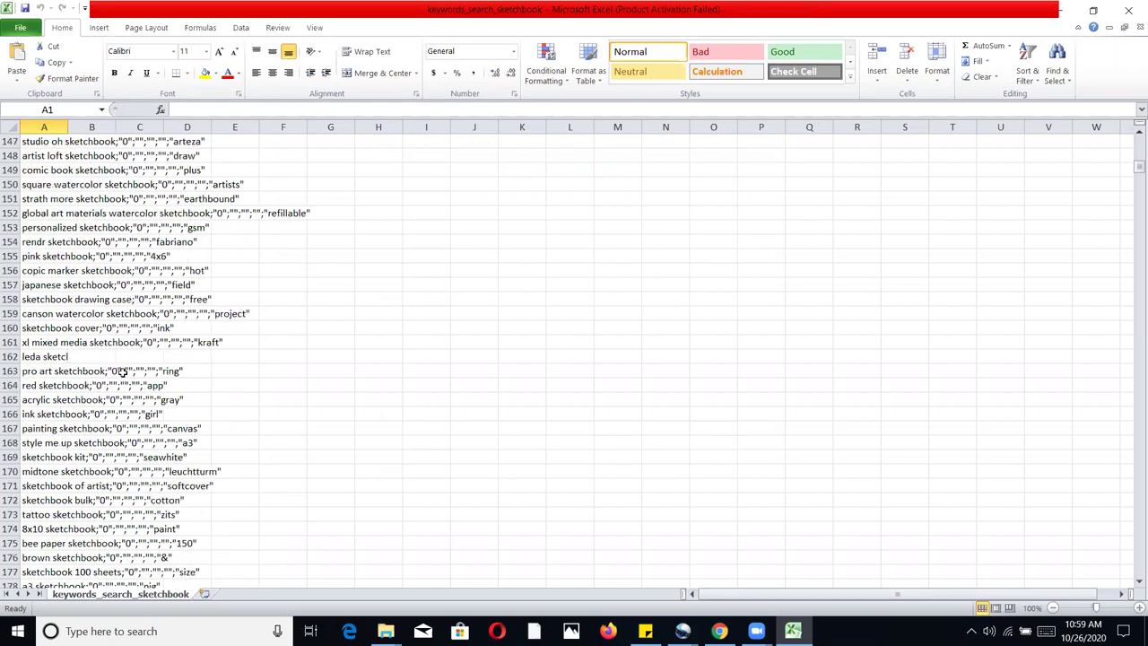
{"action": "scroll", "coordinate": [119, 369], "scroll_direction": "down", "scroll_amount": 5}
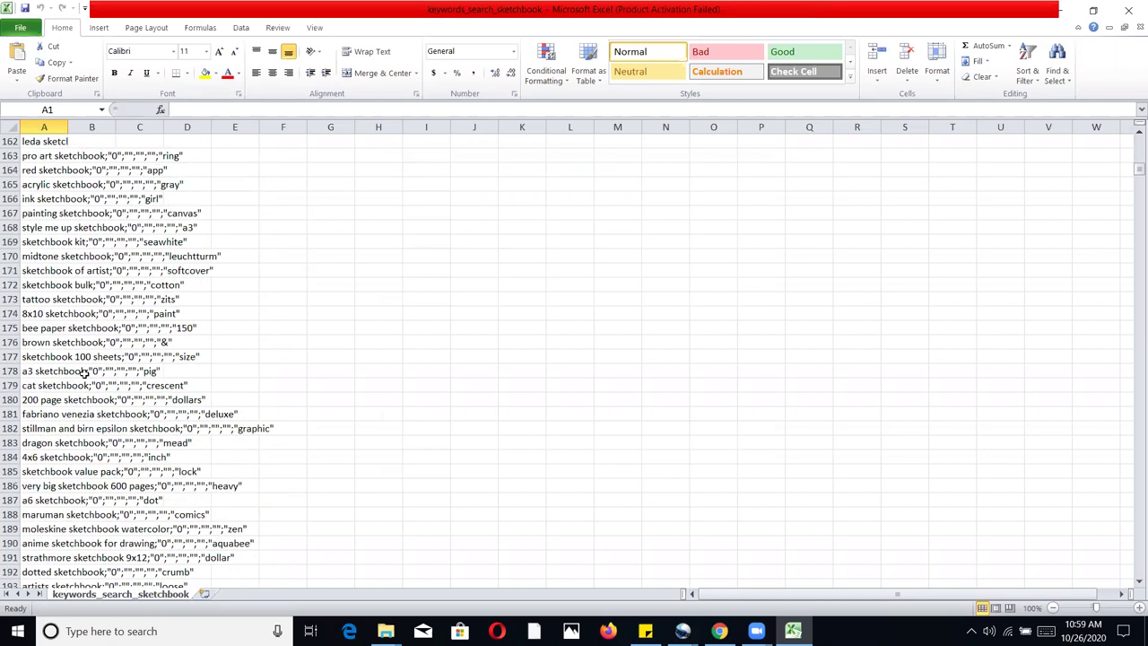
{"action": "scroll", "coordinate": [84, 371], "scroll_direction": "down", "scroll_amount": 1}
{"action": "scroll", "coordinate": [116, 291], "scroll_direction": "up", "scroll_amount": 3}
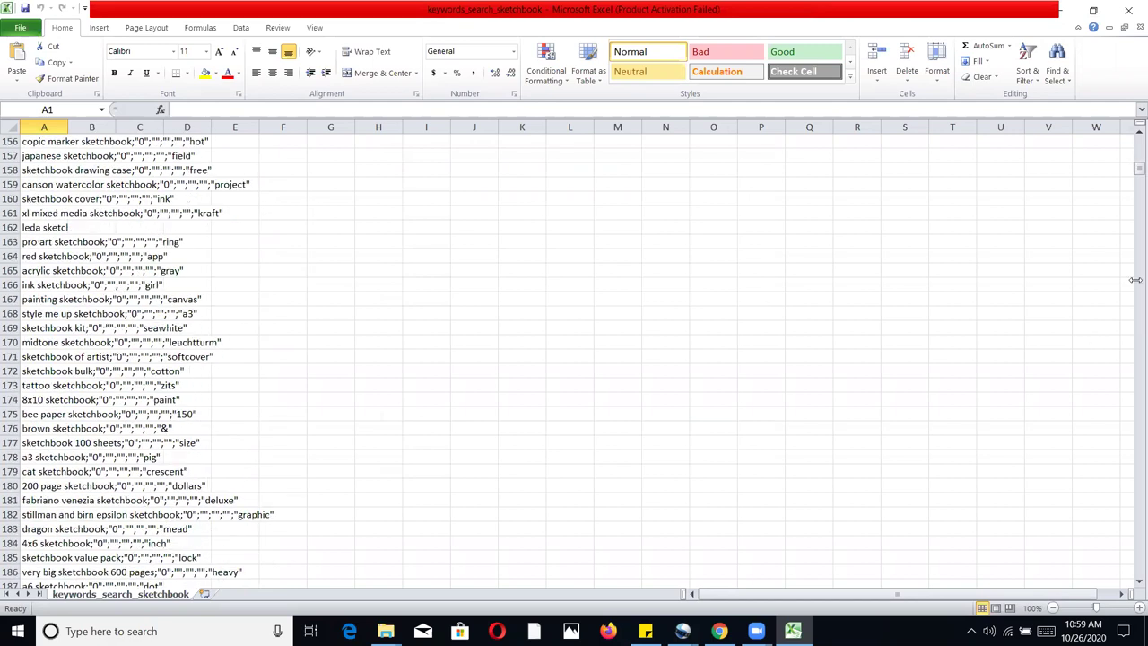
{"action": "left_click_drag", "start_coordinate": [1132, 174], "coordinate": [1133, 139]}
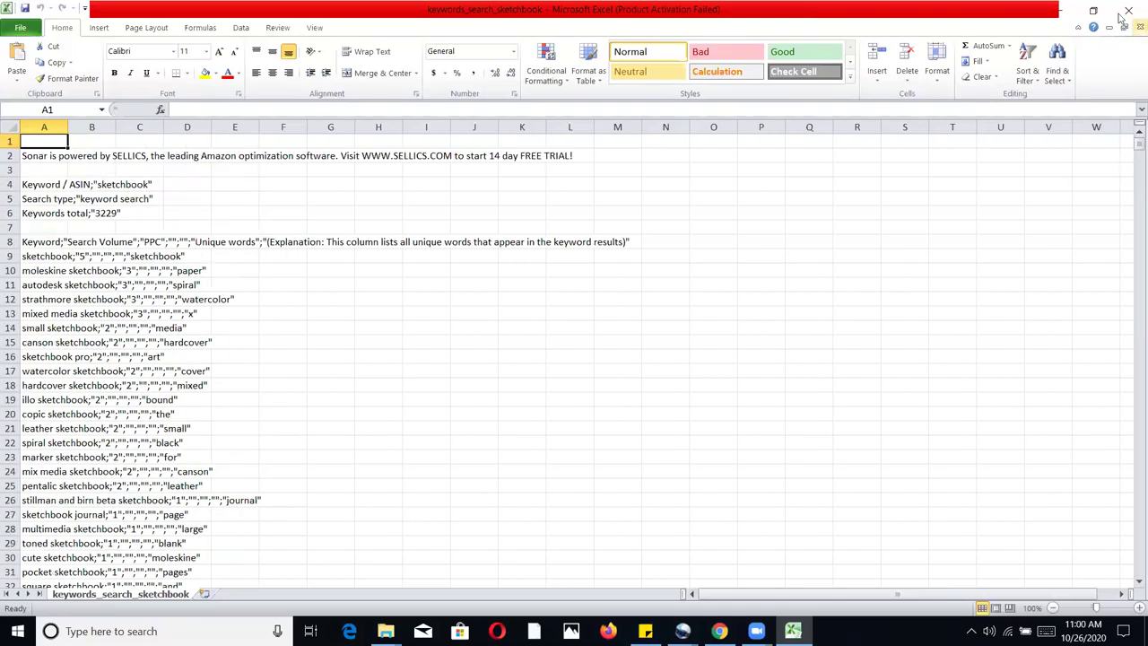
{"action": "left_click", "coordinate": [1067, 11]}
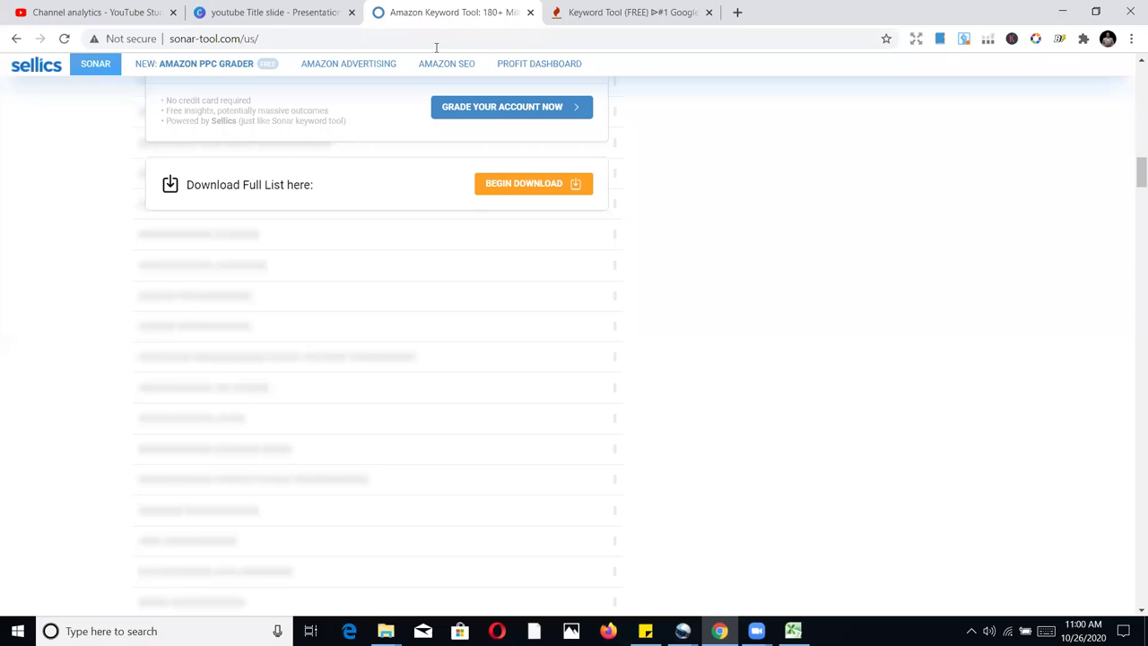
- Replace the Sonar search term with "colored pencils" and run the keyword search
{"action": "left_click_drag", "start_coordinate": [1135, 153], "coordinate": [1132, 84]}
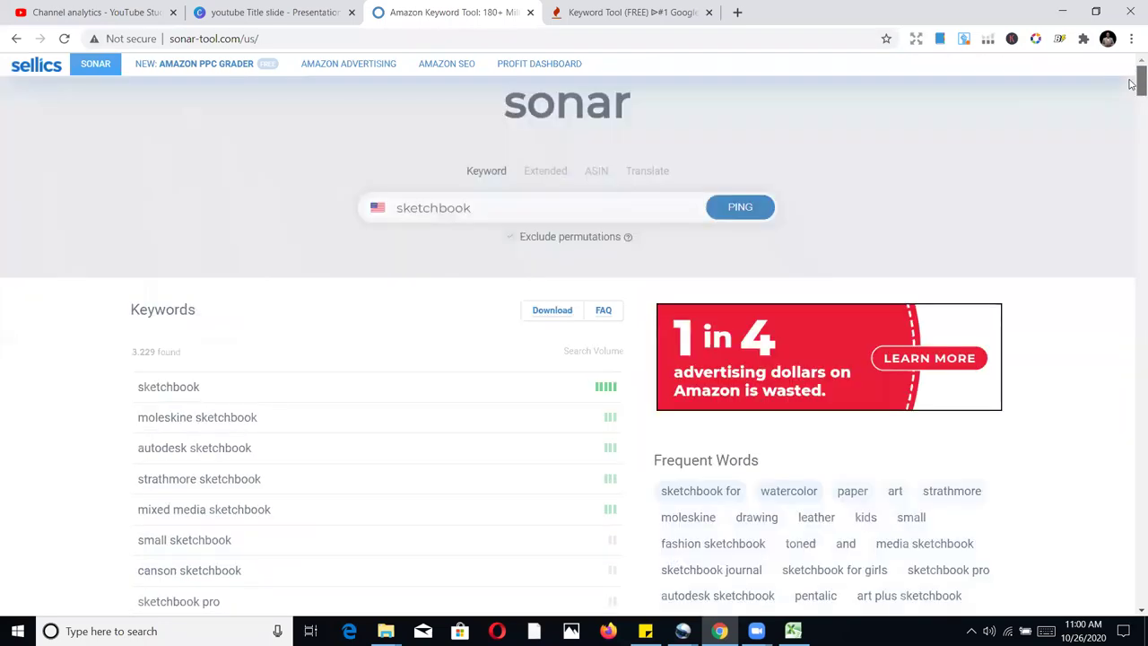
{"action": "double_click", "coordinate": [503, 207]}
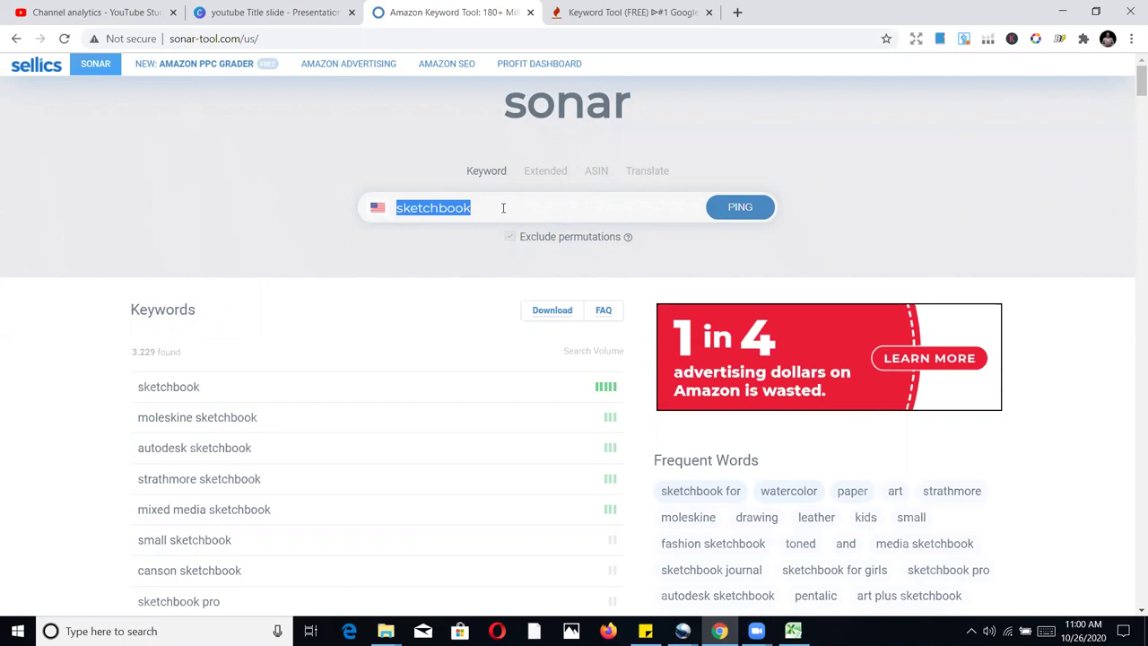
{"action": "type", "text": "colro"}
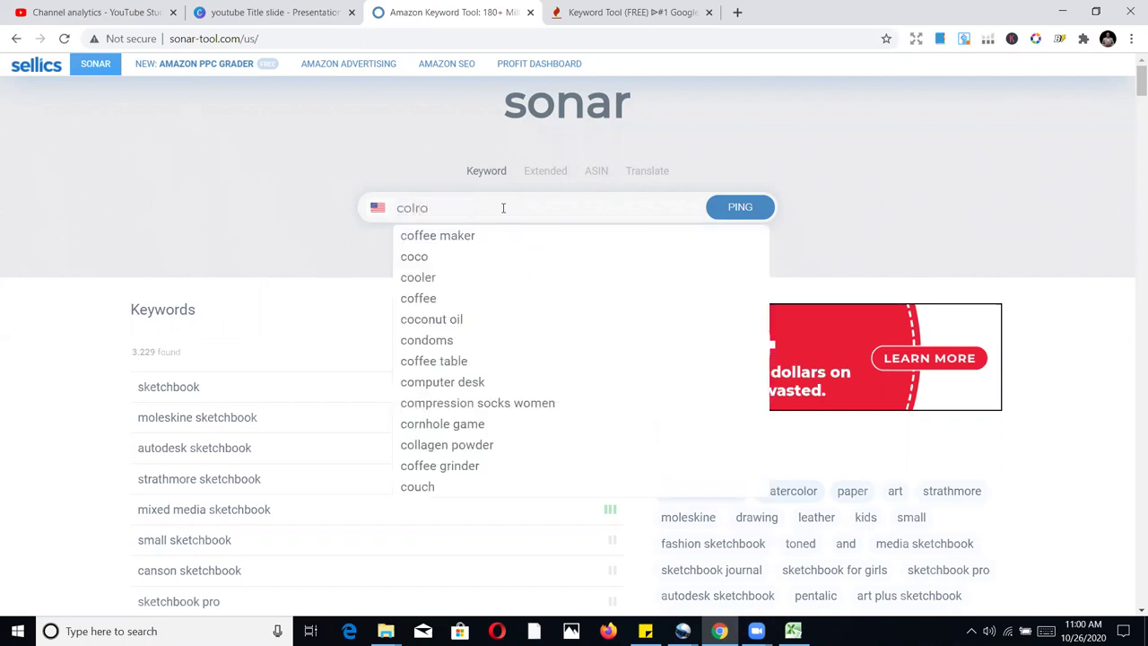
{"action": "type", "text": "ori"}
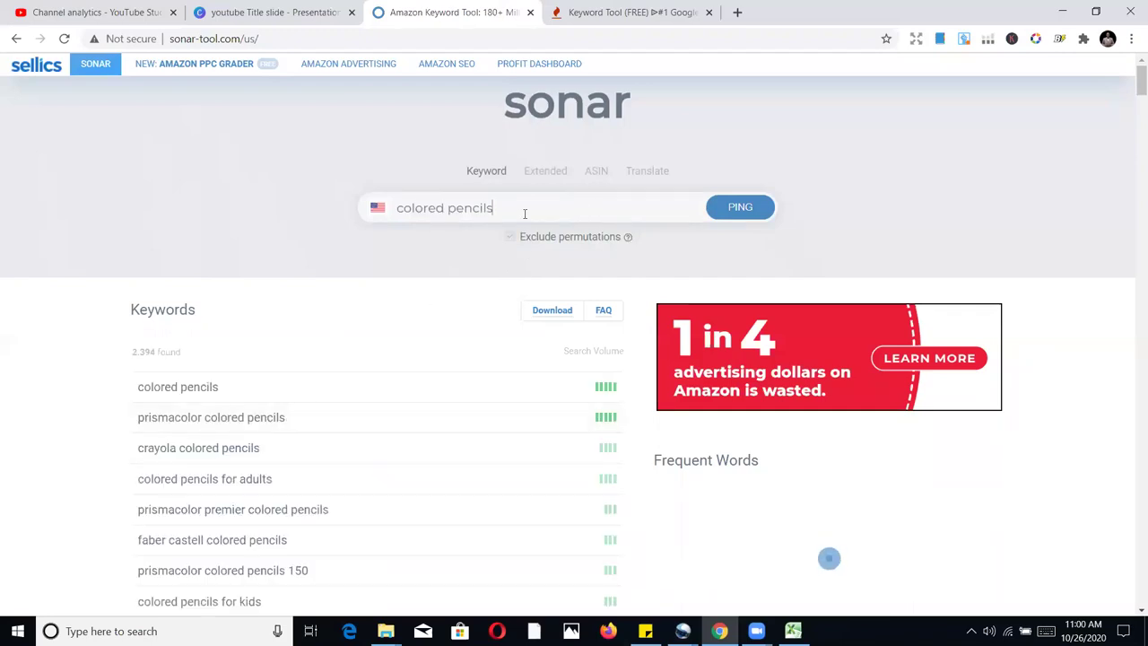
- Change the Sonar search term to "colored books" and run the keyword search
{"action": "key", "text": "BackSpace"}
{"action": "key", "text": "BackSpace"}
{"action": "key", "text": "BackSpace"}
{"action": "key", "text": "BackSpace"}
{"action": "key", "text": "BackSpace"}
{"action": "key", "text": "BackSpace"}
{"action": "key", "text": "BackSpace"}
{"action": "key", "text": "BackSpace"}
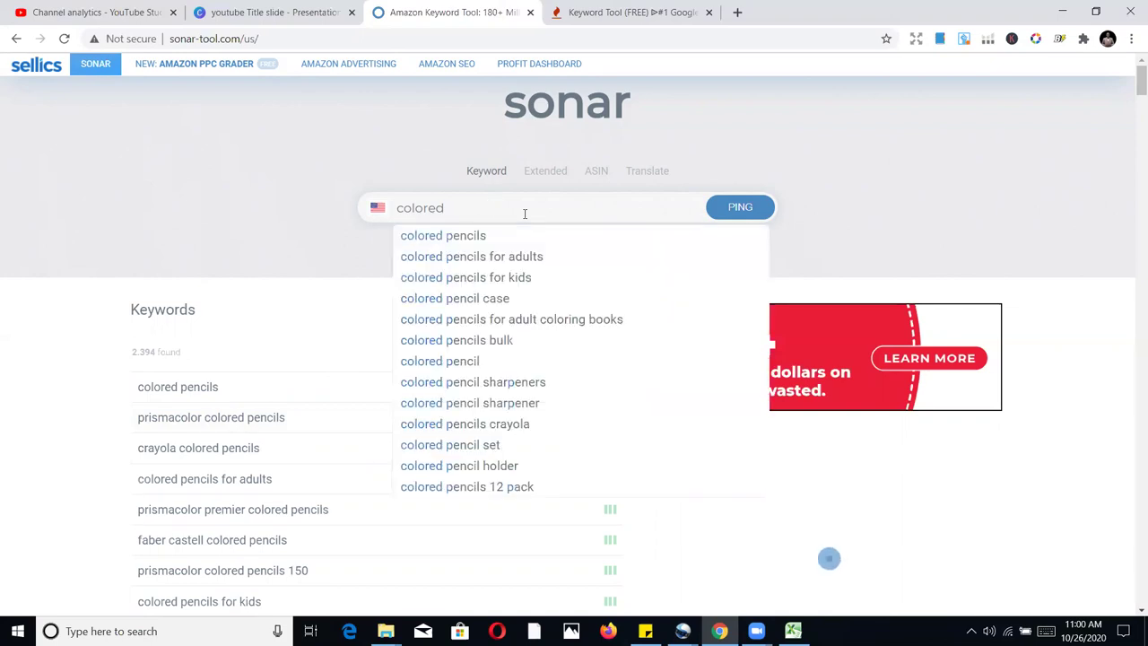
{"action": "type", "text": "books"}
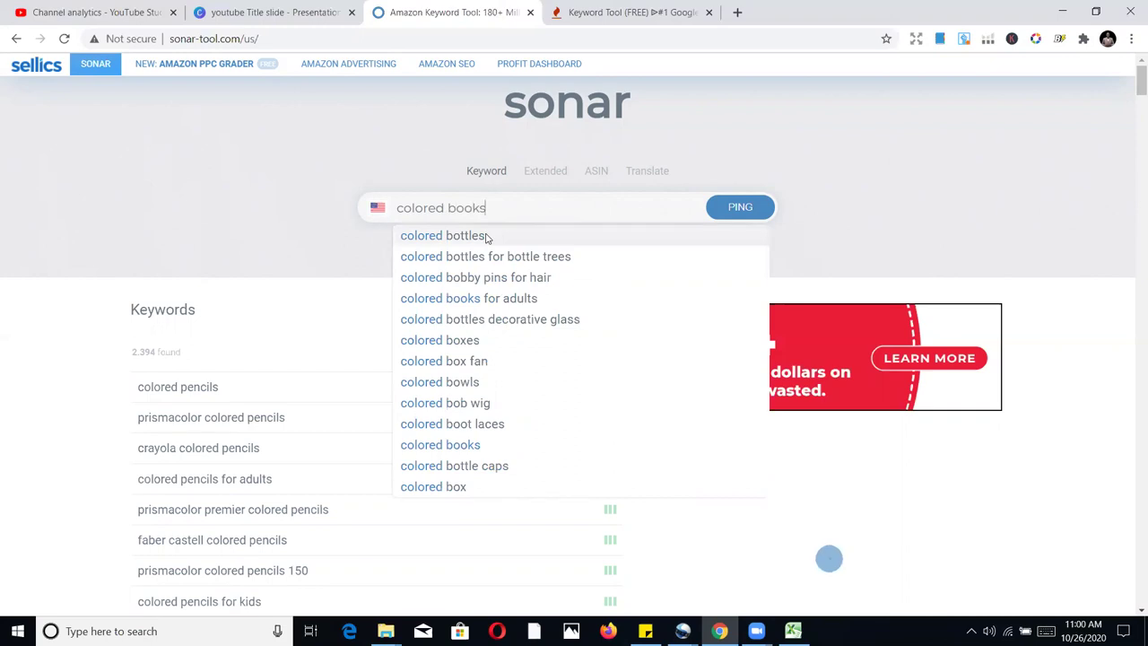
{"action": "left_click", "coordinate": [743, 208]}
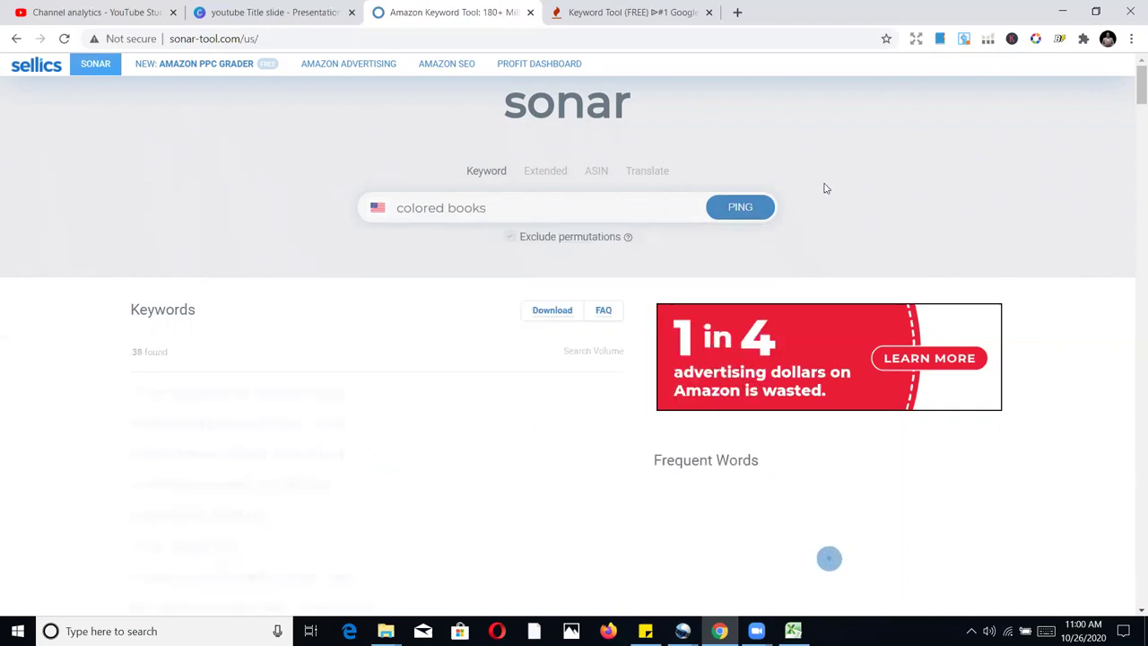
- Examine the keyword suggestions and search volumes for "colored books", down to the full-list download option
{"action": "scroll", "coordinate": [529, 247], "scroll_direction": "down", "scroll_amount": 1}
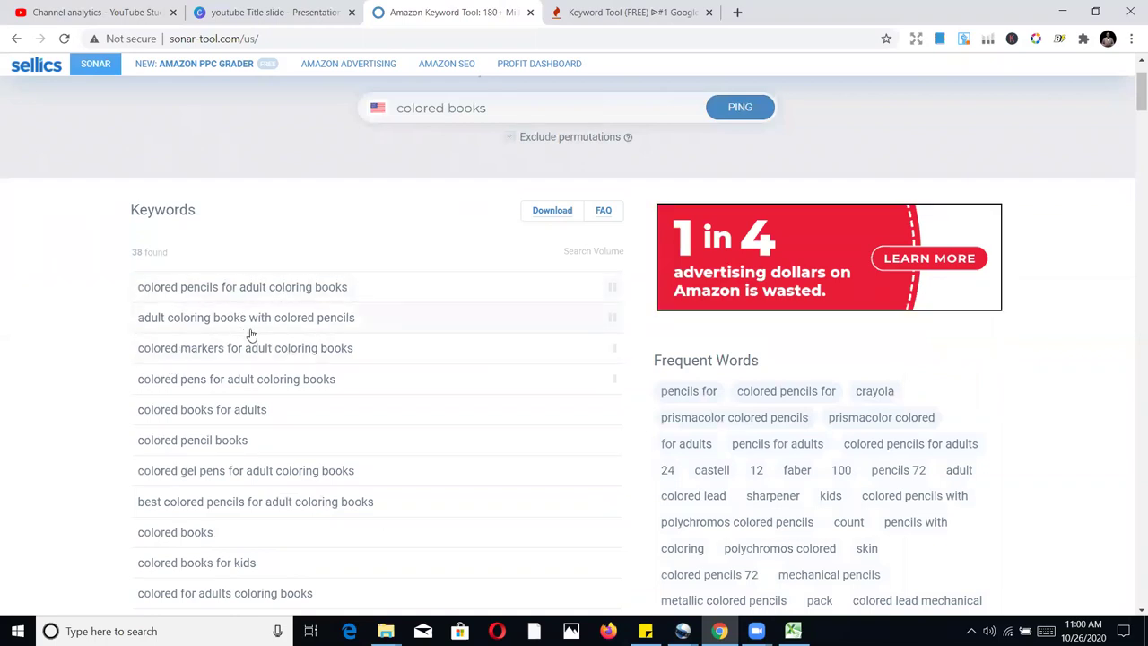
{"action": "scroll", "coordinate": [571, 351], "scroll_direction": "down", "scroll_amount": 3}
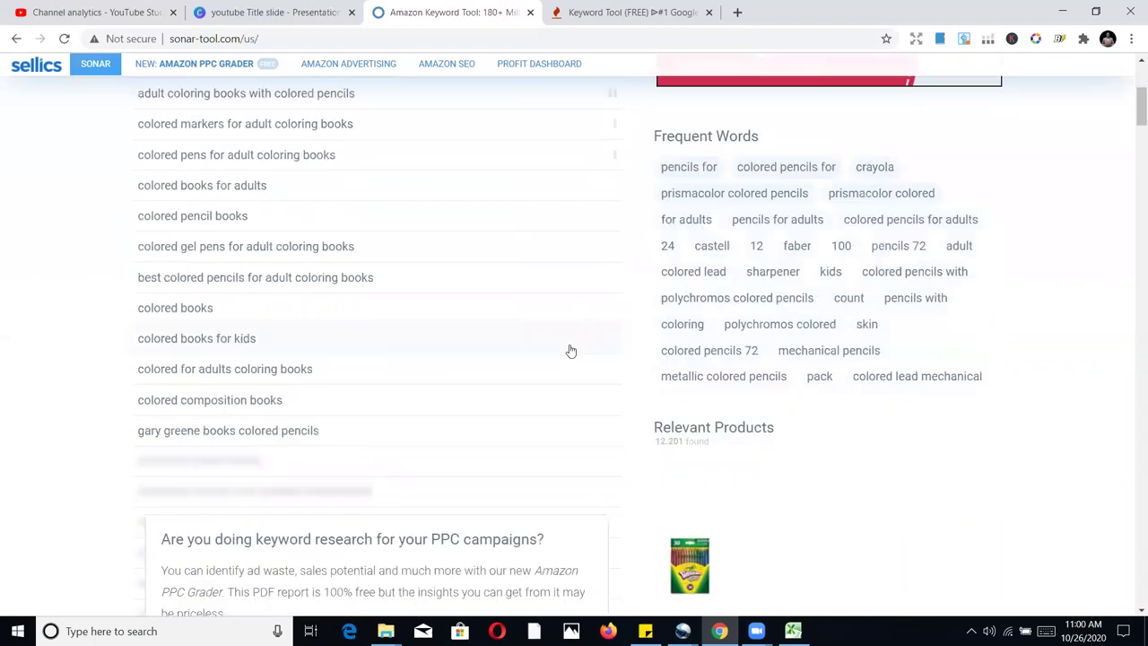
{"action": "scroll", "coordinate": [332, 338], "scroll_direction": "up", "scroll_amount": 2}
{"action": "scroll", "coordinate": [318, 349], "scroll_direction": "down", "scroll_amount": 6}
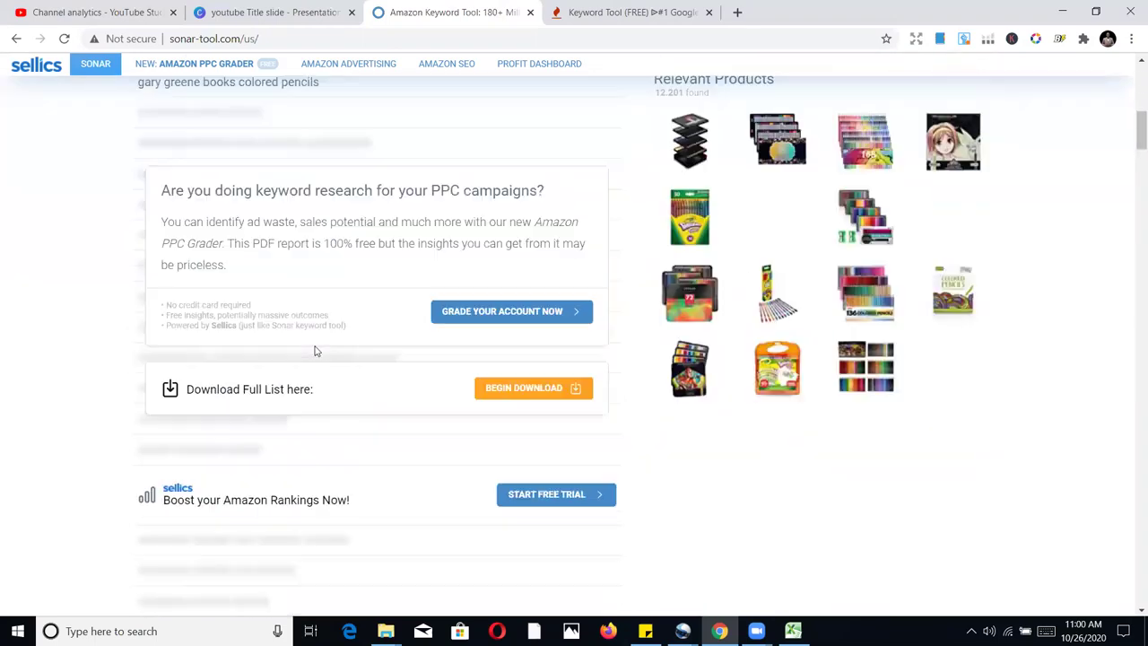
{"action": "scroll", "coordinate": [315, 350], "scroll_direction": "down", "scroll_amount": 2}
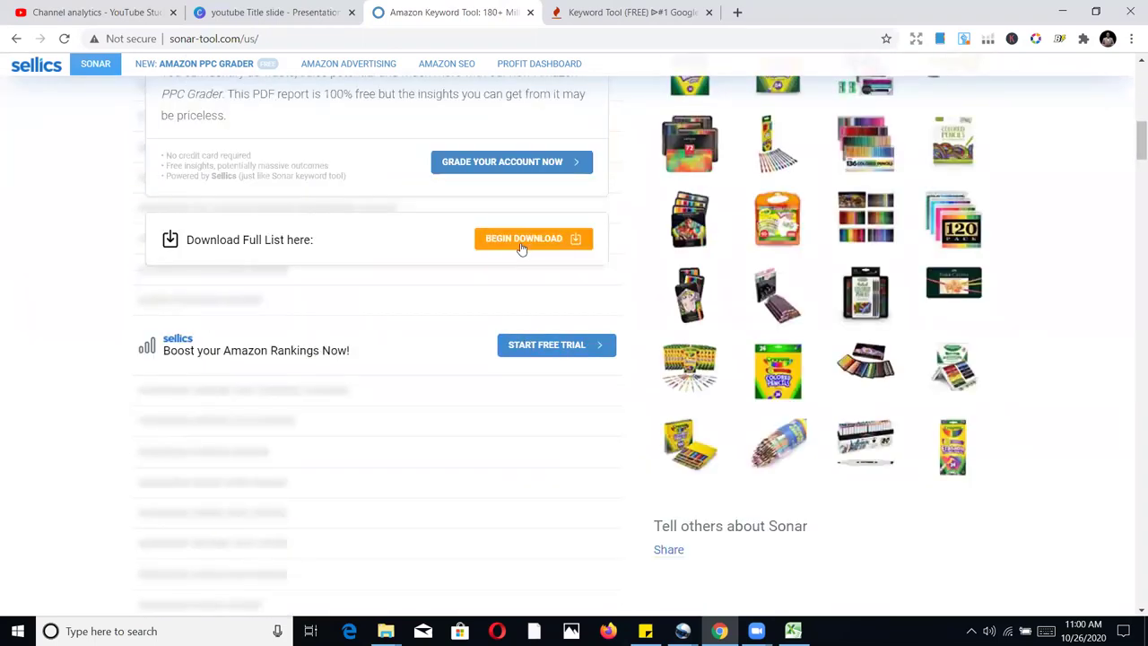
{"action": "scroll", "coordinate": [487, 248], "scroll_direction": "up", "scroll_amount": 7}
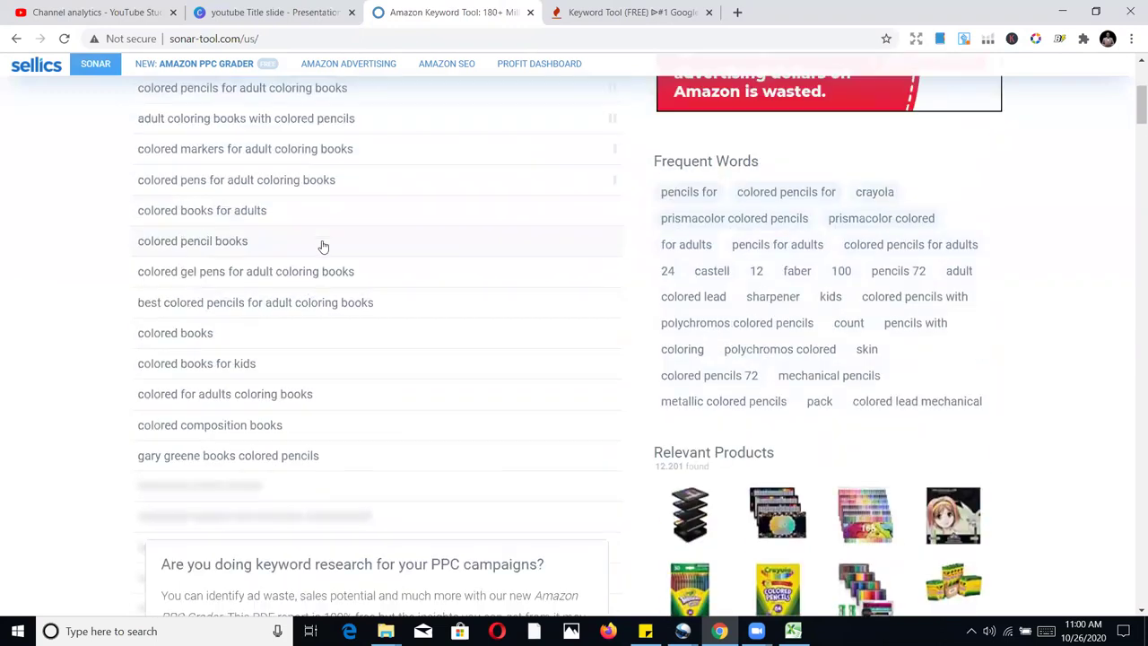
{"action": "scroll", "coordinate": [337, 261], "scroll_direction": "up", "scroll_amount": 2}
{"action": "scroll", "coordinate": [310, 251], "scroll_direction": "down", "scroll_amount": 3}
{"action": "scroll", "coordinate": [239, 305], "scroll_direction": "up", "scroll_amount": 2}
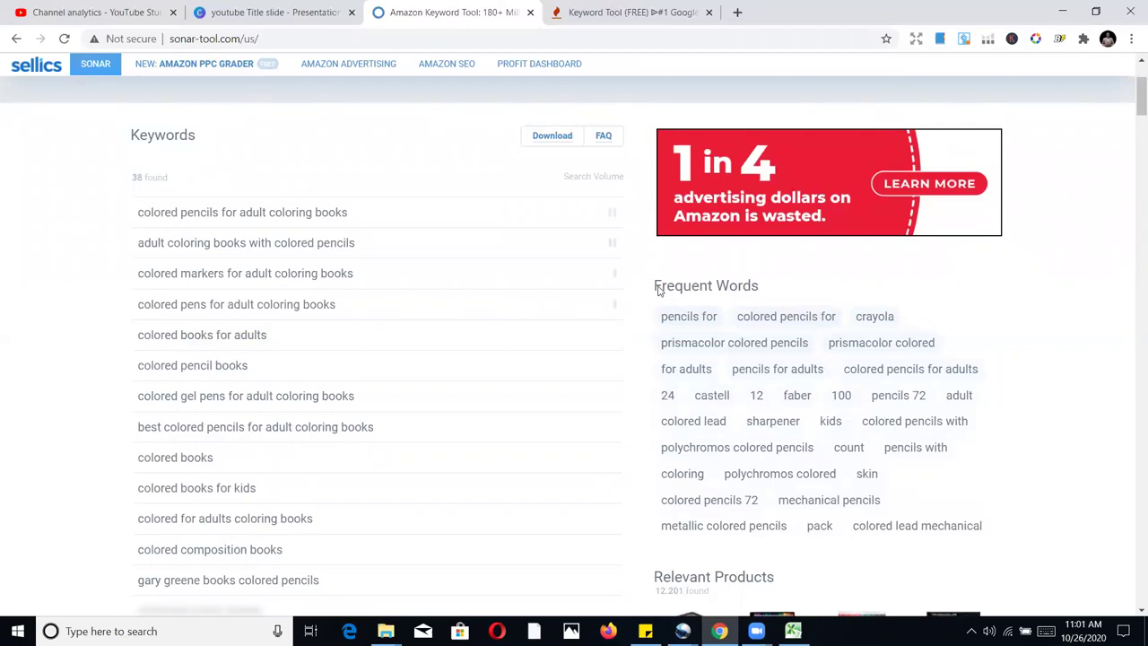
- Compare the frequent words and relevant products for "colored books" with the keyword list
{"action": "scroll", "coordinate": [934, 465], "scroll_direction": "down", "scroll_amount": 2}
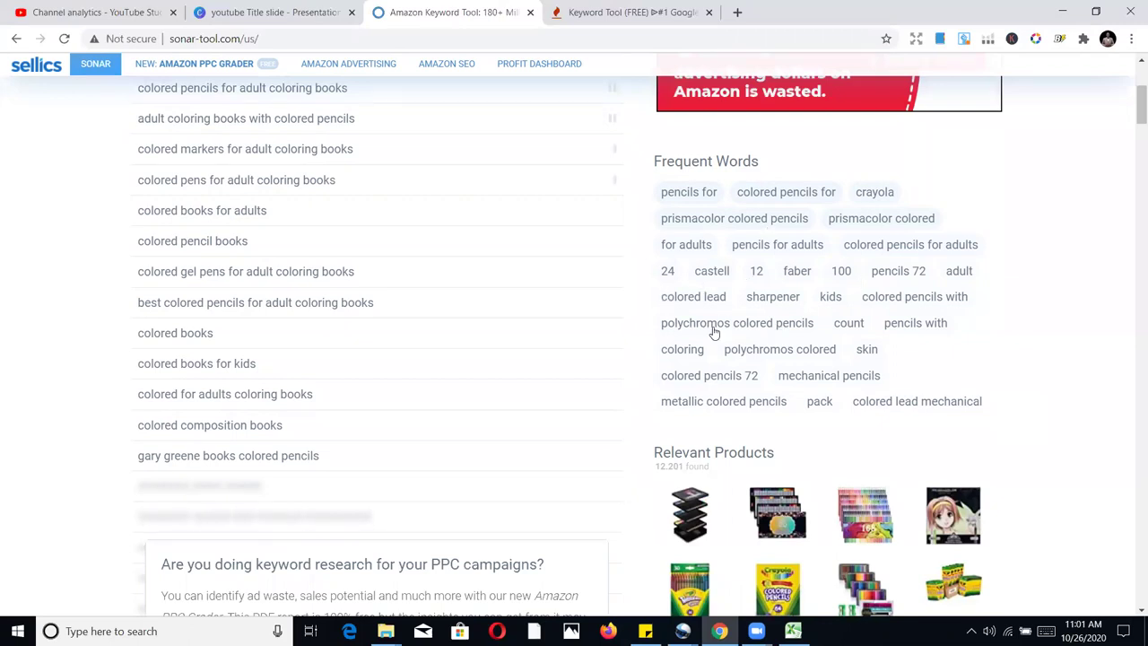
{"action": "scroll", "coordinate": [128, 271], "scroll_direction": "up", "scroll_amount": 2}
{"action": "scroll", "coordinate": [179, 242], "scroll_direction": "up", "scroll_amount": 1}
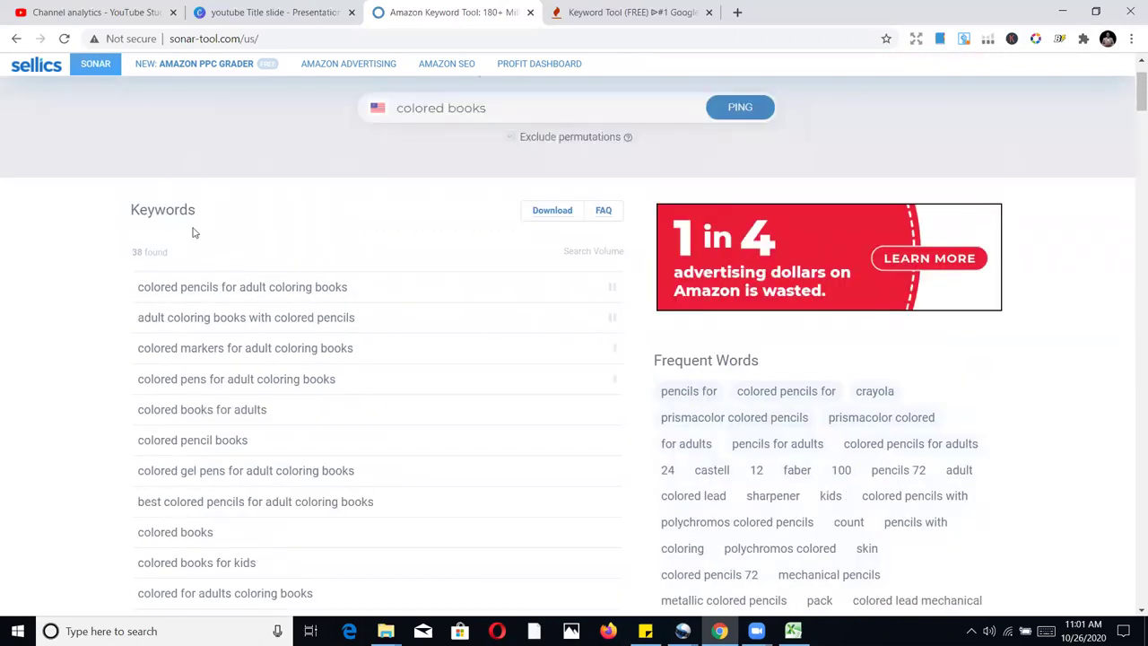
{"action": "scroll", "coordinate": [185, 371], "scroll_direction": "down", "scroll_amount": 3}
{"action": "scroll", "coordinate": [845, 257], "scroll_direction": "up", "scroll_amount": 1}
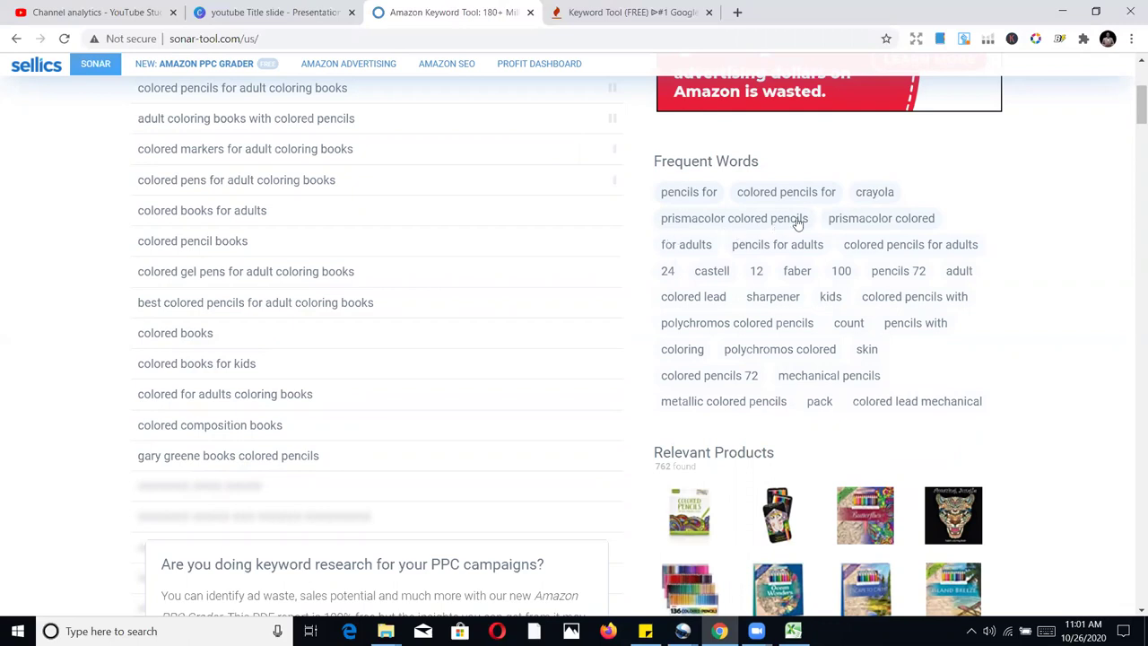
{"action": "scroll", "coordinate": [574, 261], "scroll_direction": "down", "scroll_amount": 1}
{"action": "scroll", "coordinate": [520, 251], "scroll_direction": "up", "scroll_amount": 4}
{"action": "scroll", "coordinate": [656, 282], "scroll_direction": "down", "scroll_amount": 10}
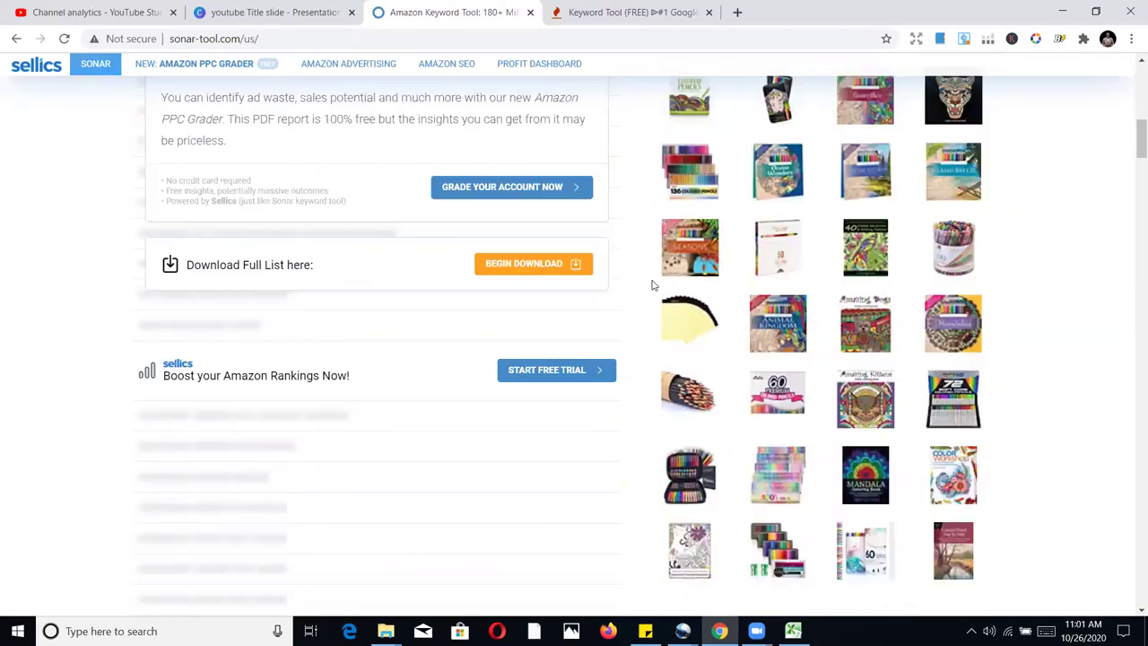
- Review the relevant products, frequent words and keyword suggestions for "colored books" again, from the full-list download area back up to the search box
{"action": "scroll", "coordinate": [650, 285], "scroll_direction": "down", "scroll_amount": 2}
{"action": "scroll", "coordinate": [648, 278], "scroll_direction": "up", "scroll_amount": 4}
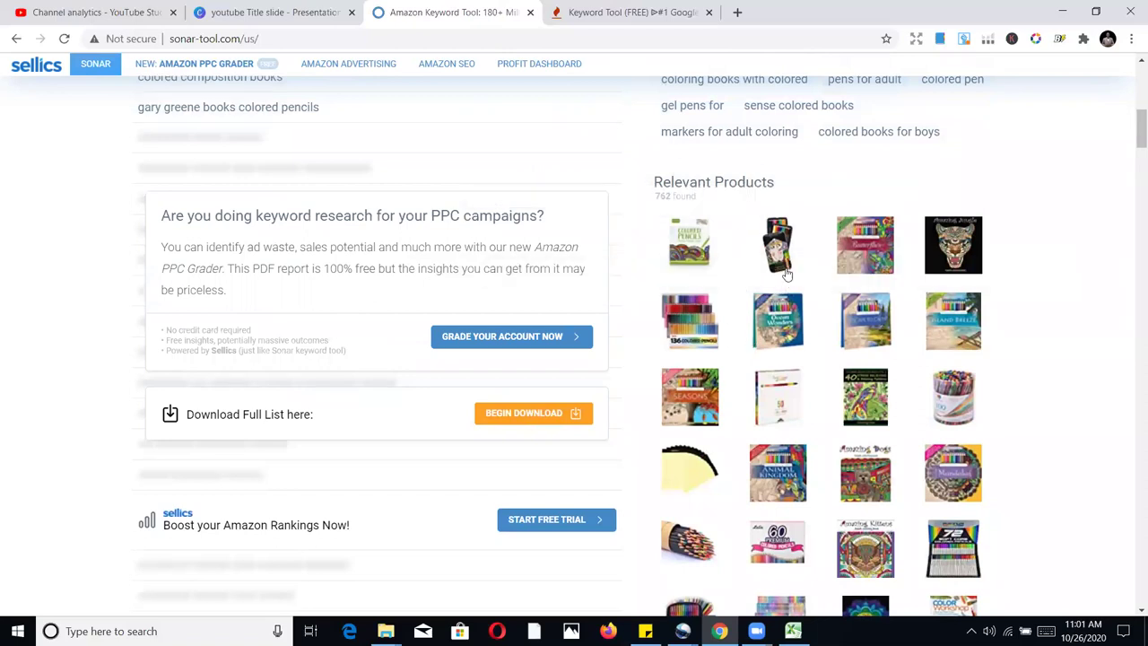
{"action": "scroll", "coordinate": [308, 227], "scroll_direction": "up", "scroll_amount": 10}
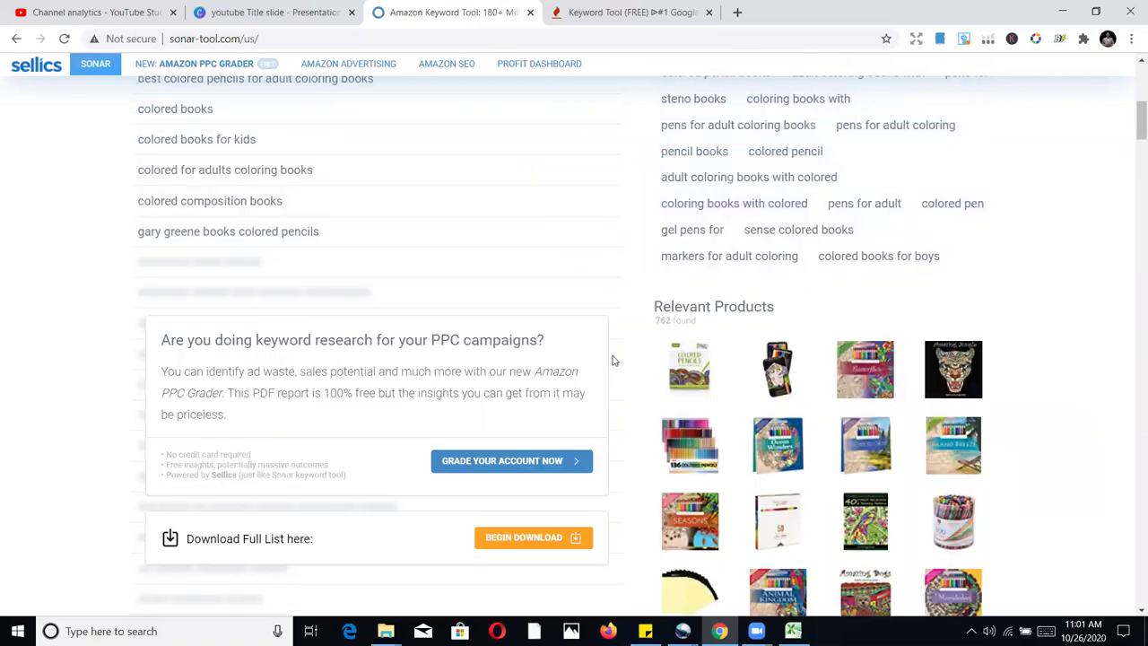
{"action": "scroll", "coordinate": [781, 314], "scroll_direction": "down", "scroll_amount": 2}
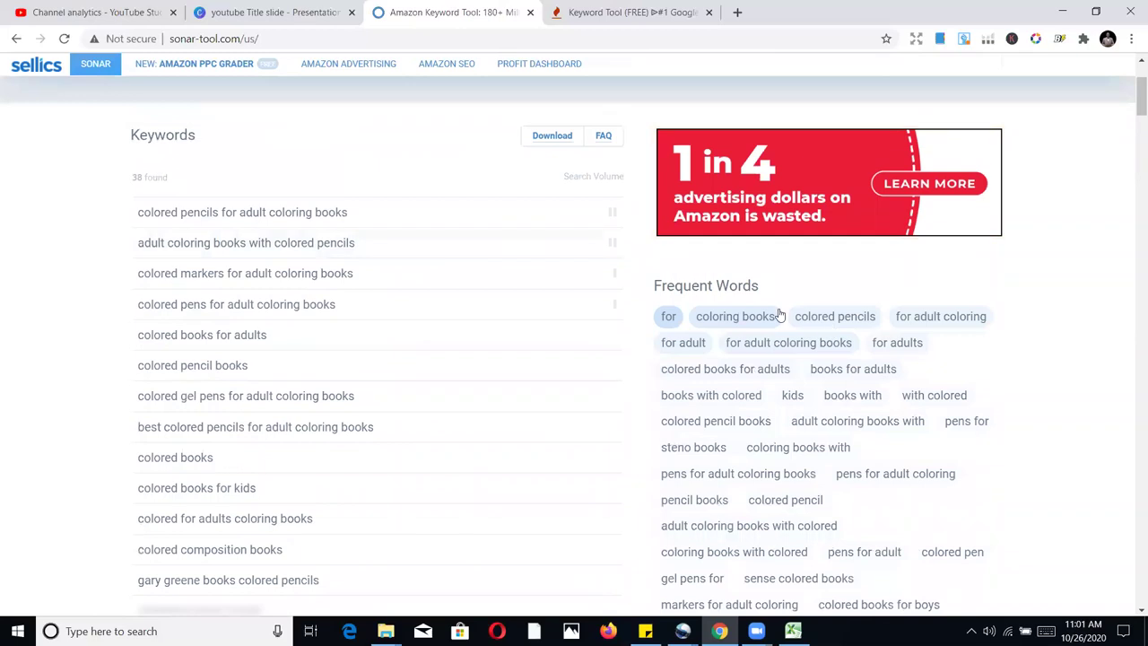
{"action": "scroll", "coordinate": [768, 328], "scroll_direction": "down", "scroll_amount": 1}
{"action": "scroll", "coordinate": [765, 337], "scroll_direction": "down", "scroll_amount": 1}
{"action": "scroll", "coordinate": [744, 243], "scroll_direction": "up", "scroll_amount": 4}
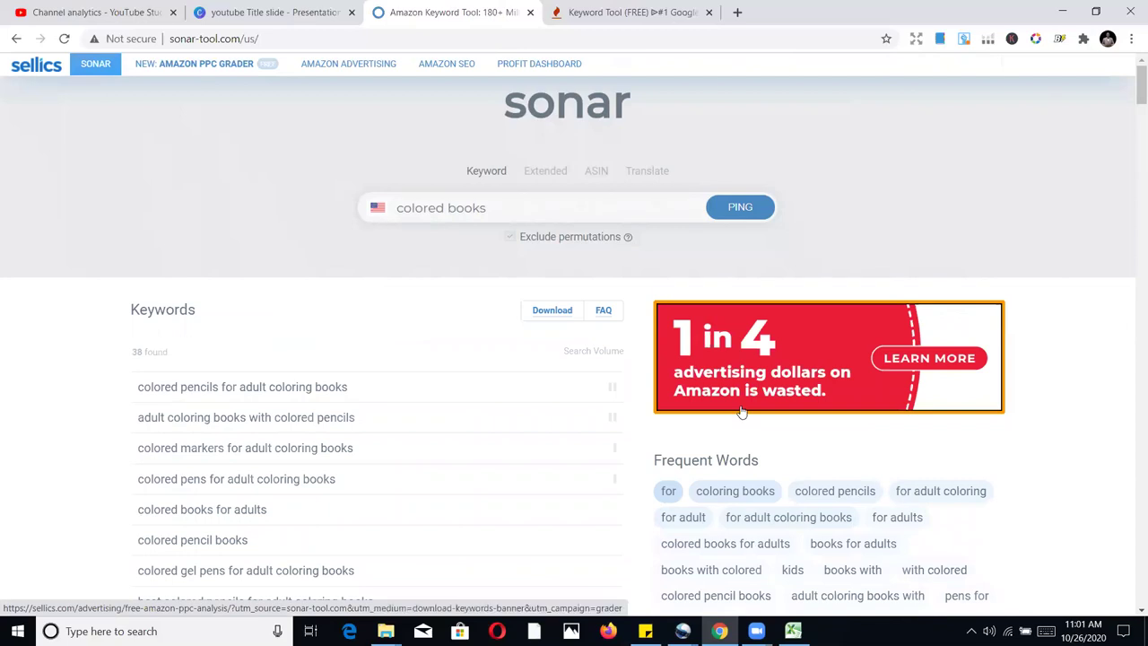
{"action": "scroll", "coordinate": [807, 426], "scroll_direction": "down", "scroll_amount": 1}
{"action": "scroll", "coordinate": [836, 428], "scroll_direction": "up", "scroll_amount": 1}
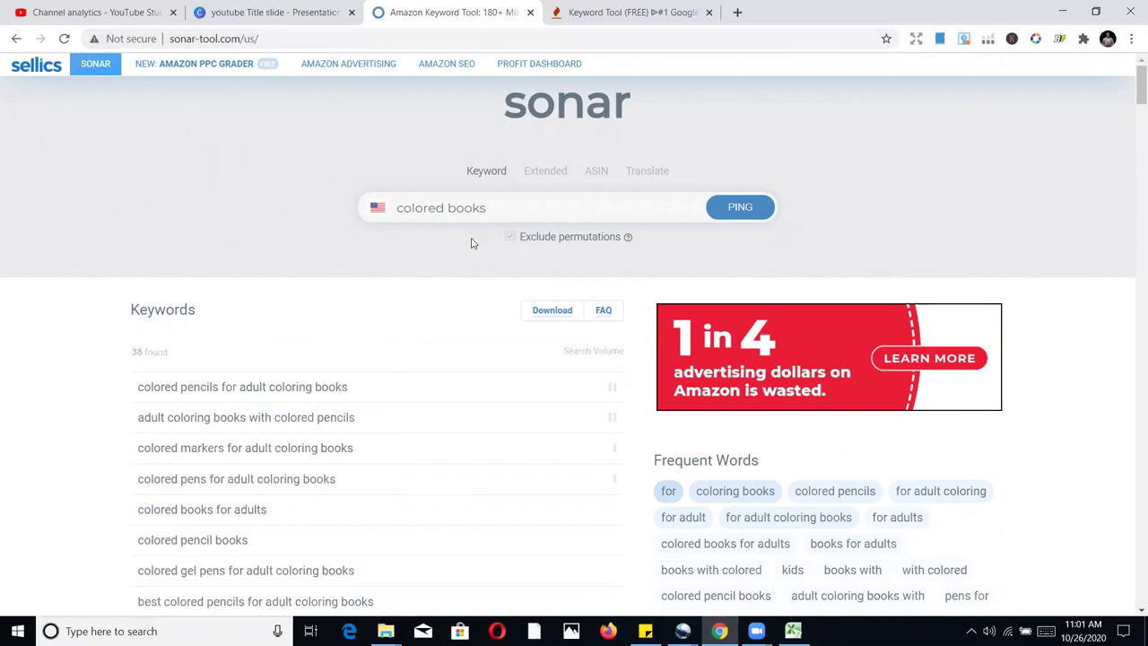
- Switch to the Keyword Tool page and load keywordtool.io
{"action": "left_click", "coordinate": [595, 12]}
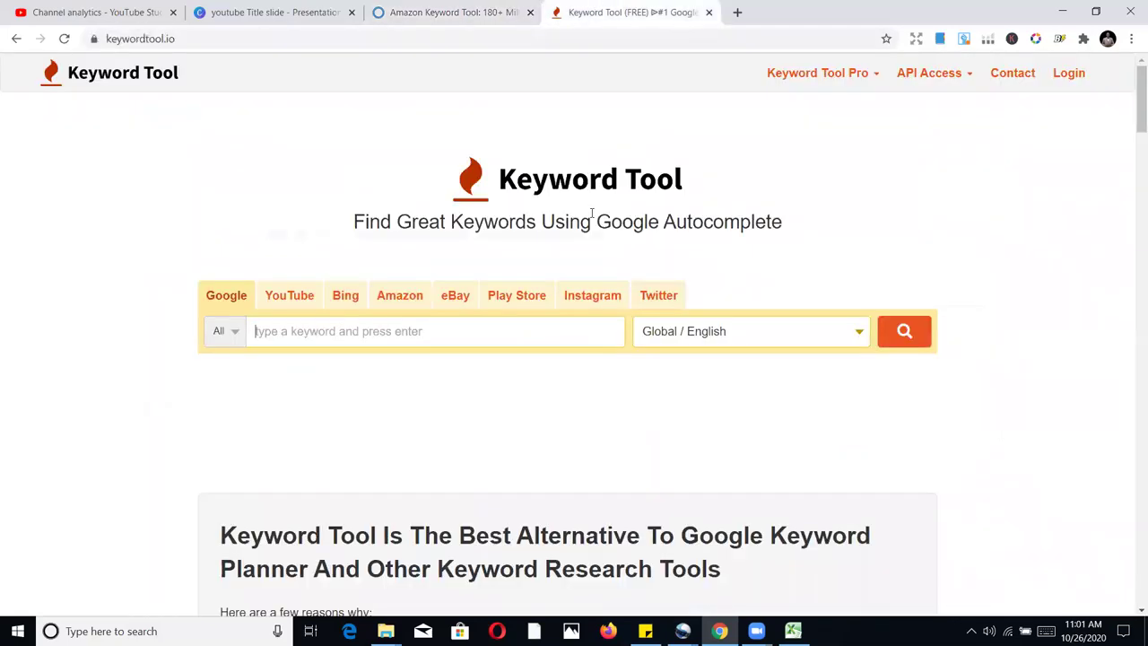
{"action": "left_click", "coordinate": [312, 43]}
{"action": "type", "text": "key"}
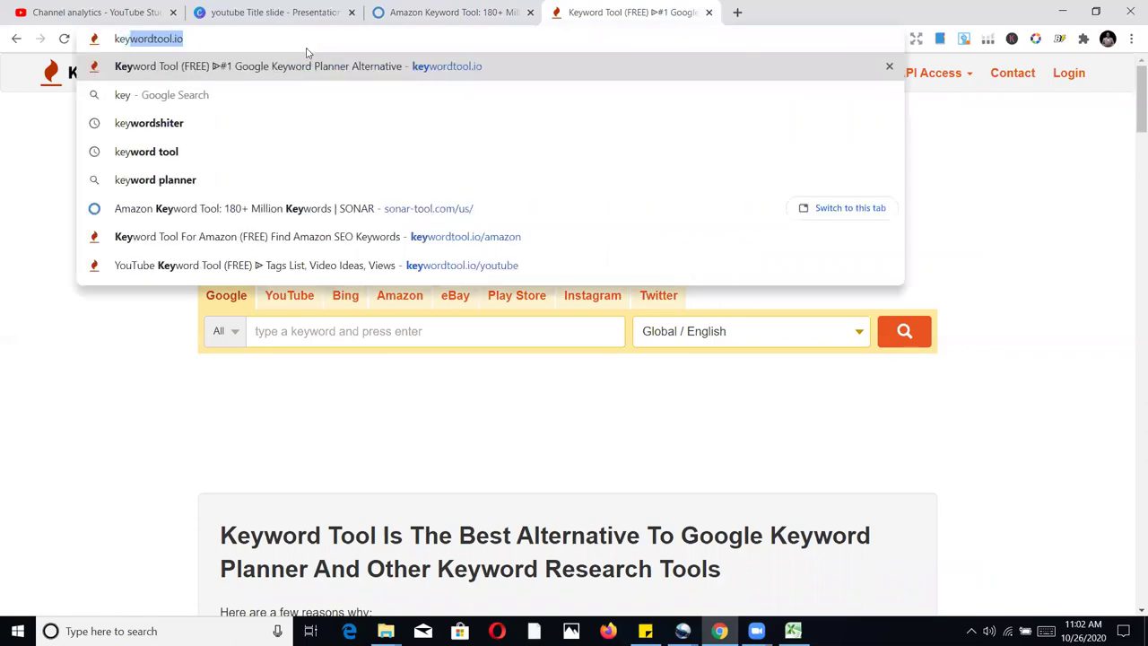
{"action": "key", "text": "Return"}
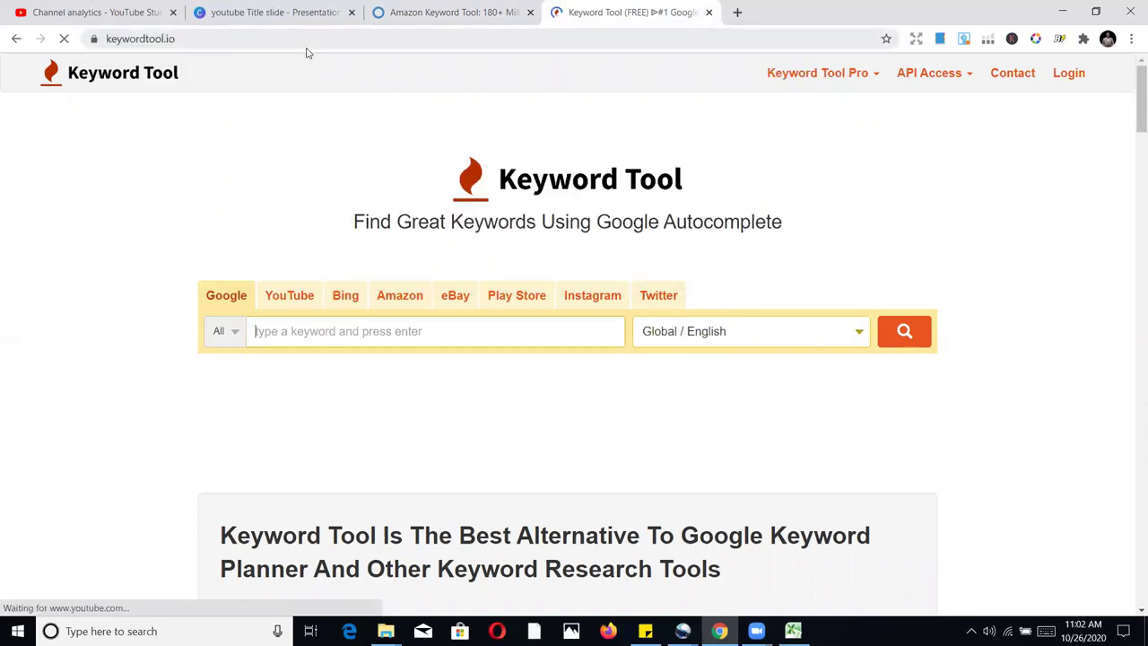
{"action": "left_click", "coordinate": [218, 42]}
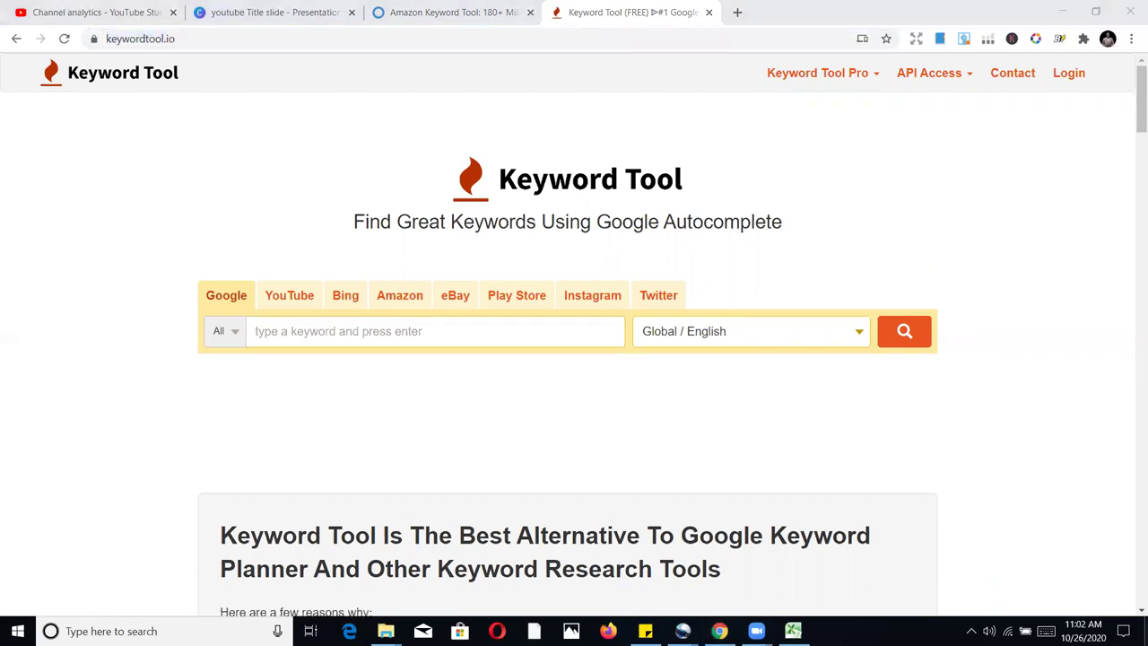
{"action": "left_click", "coordinate": [1145, 630]}
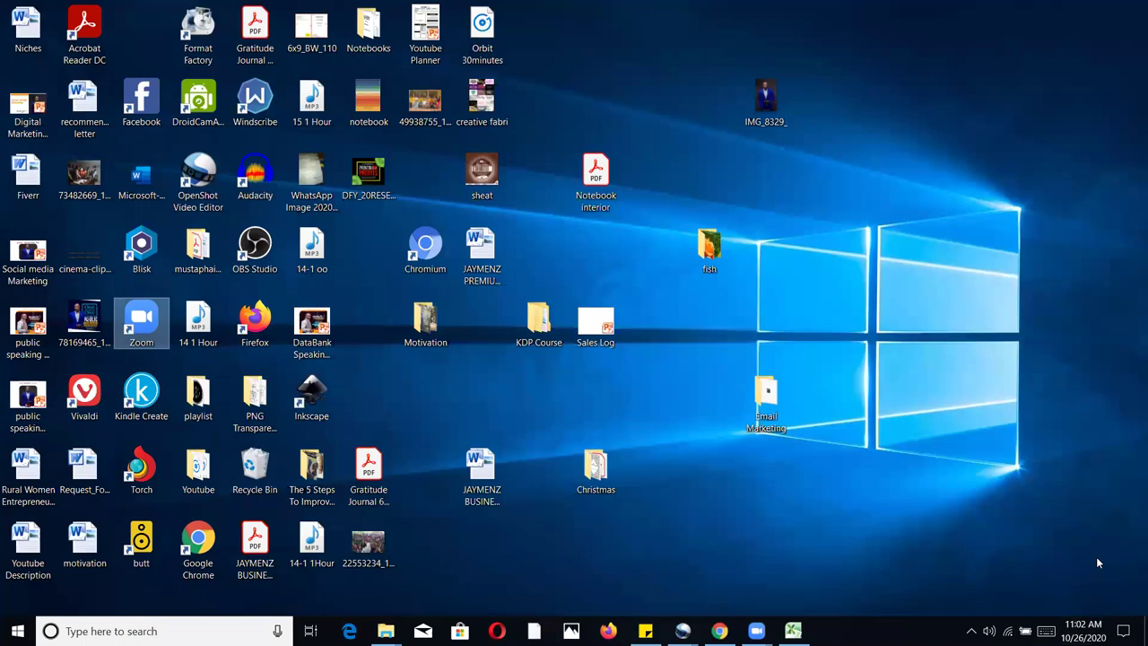
{"action": "left_click", "coordinate": [719, 630]}
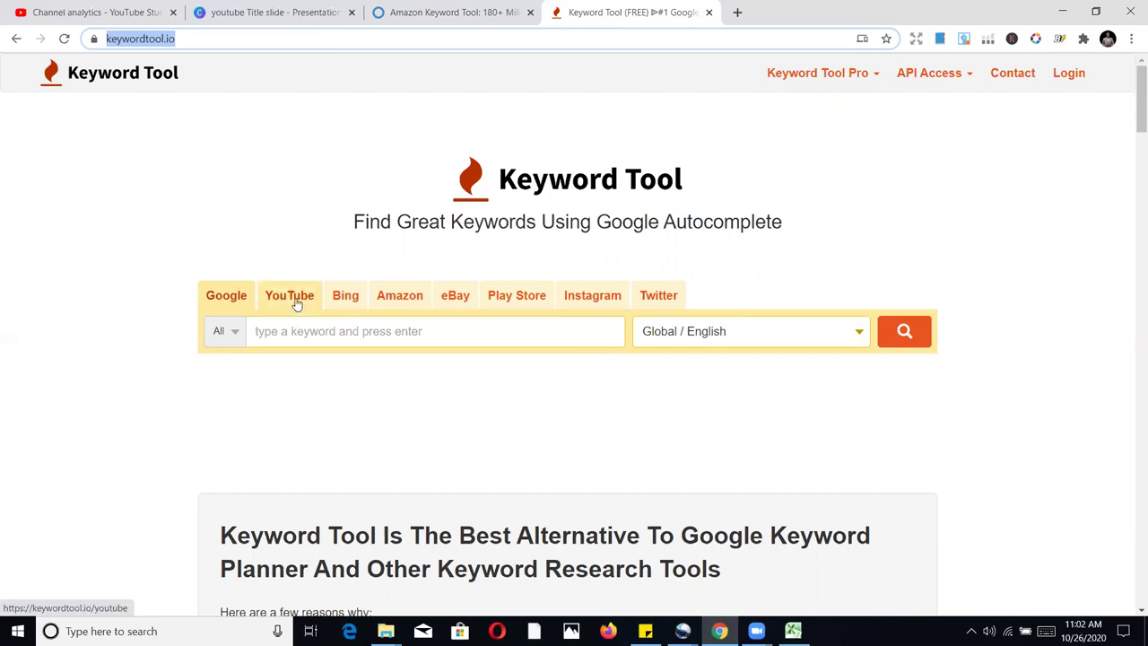
- Switch the keyword source to Amazon and look through its product categories, keeping the category set to All
{"action": "left_click", "coordinate": [414, 304]}
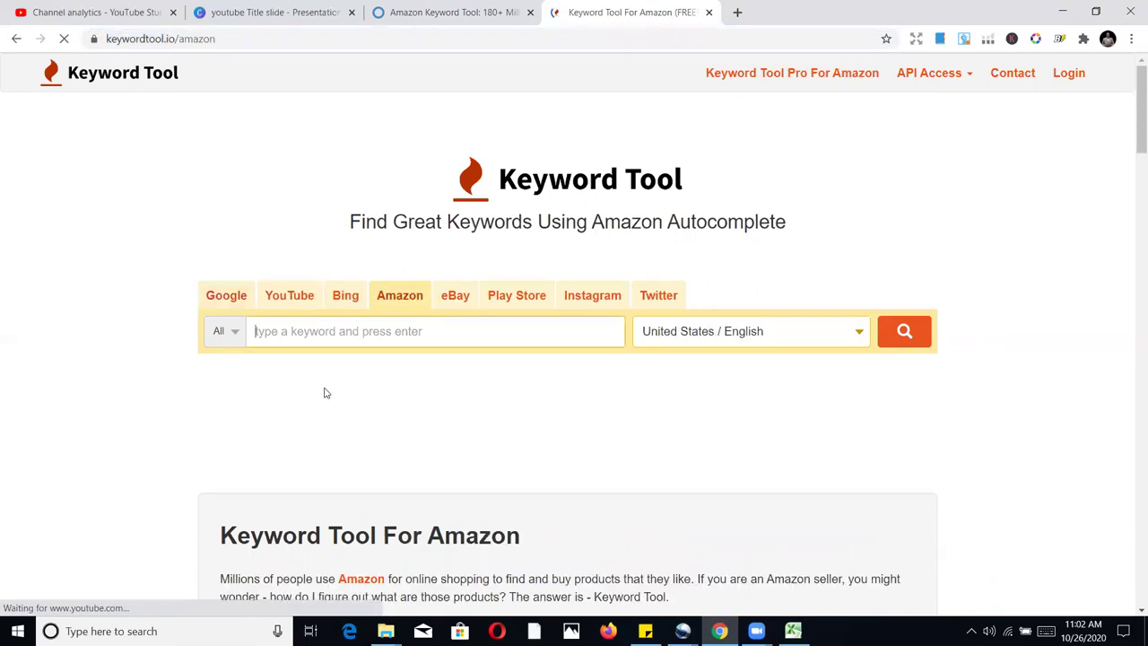
{"action": "left_click", "coordinate": [235, 333]}
{"action": "scroll", "coordinate": [278, 431], "scroll_direction": "down", "scroll_amount": 1}
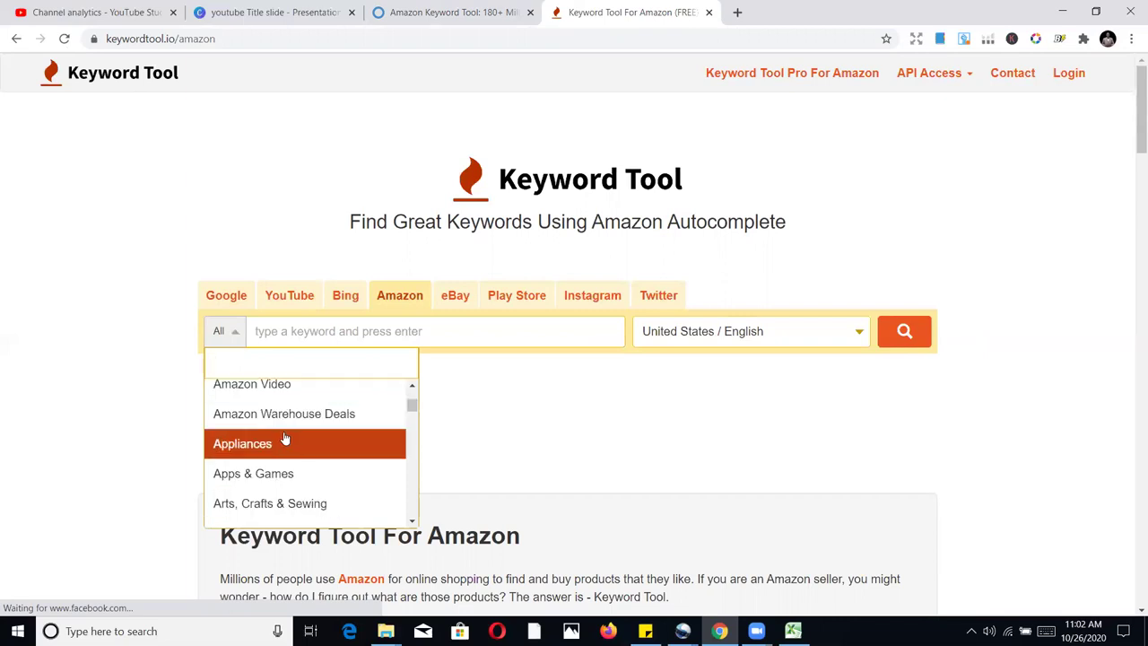
{"action": "scroll", "coordinate": [286, 438], "scroll_direction": "down", "scroll_amount": 2}
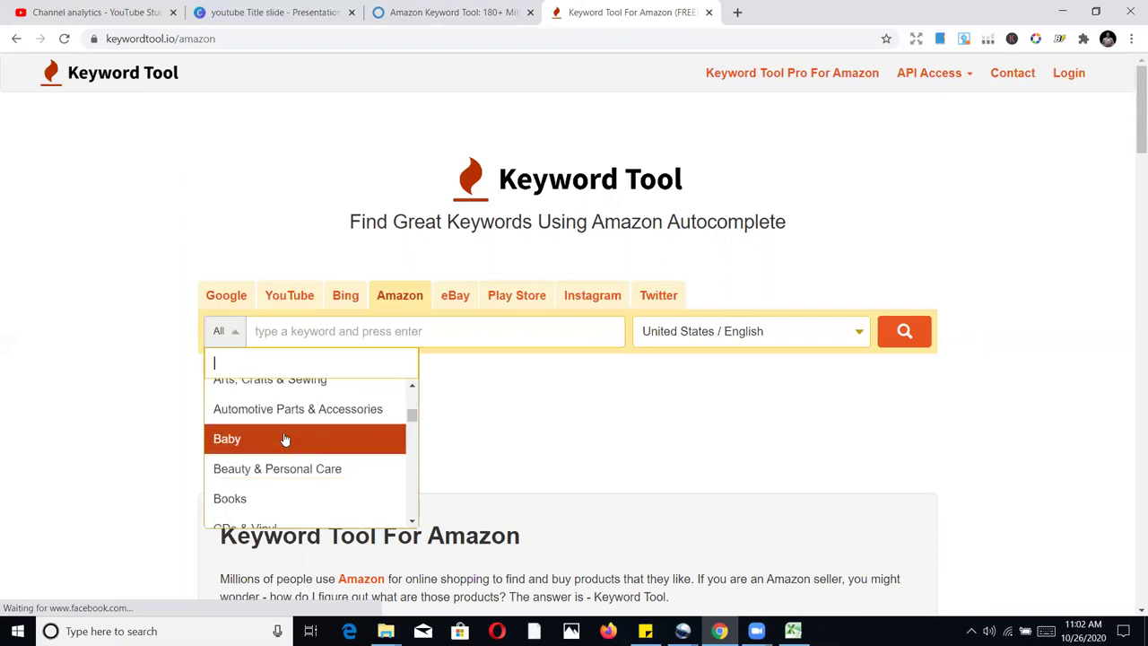
{"action": "left_click", "coordinate": [141, 332]}
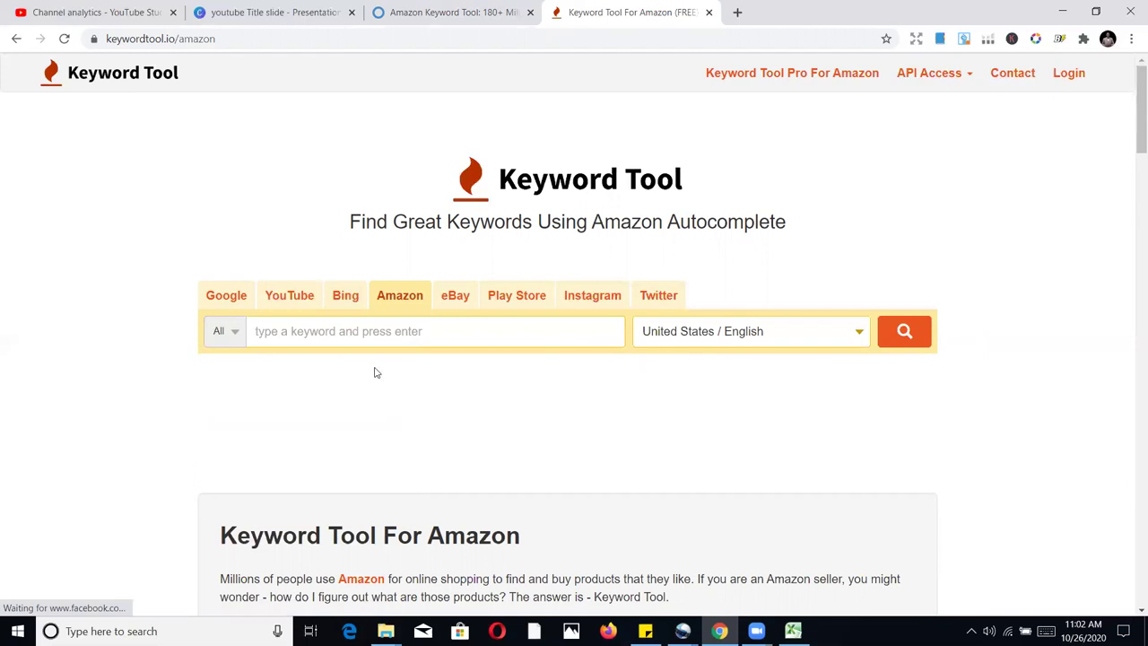
- Run an Amazon keyword search for "sketchbook" in United States / English
{"action": "left_click", "coordinate": [363, 341]}
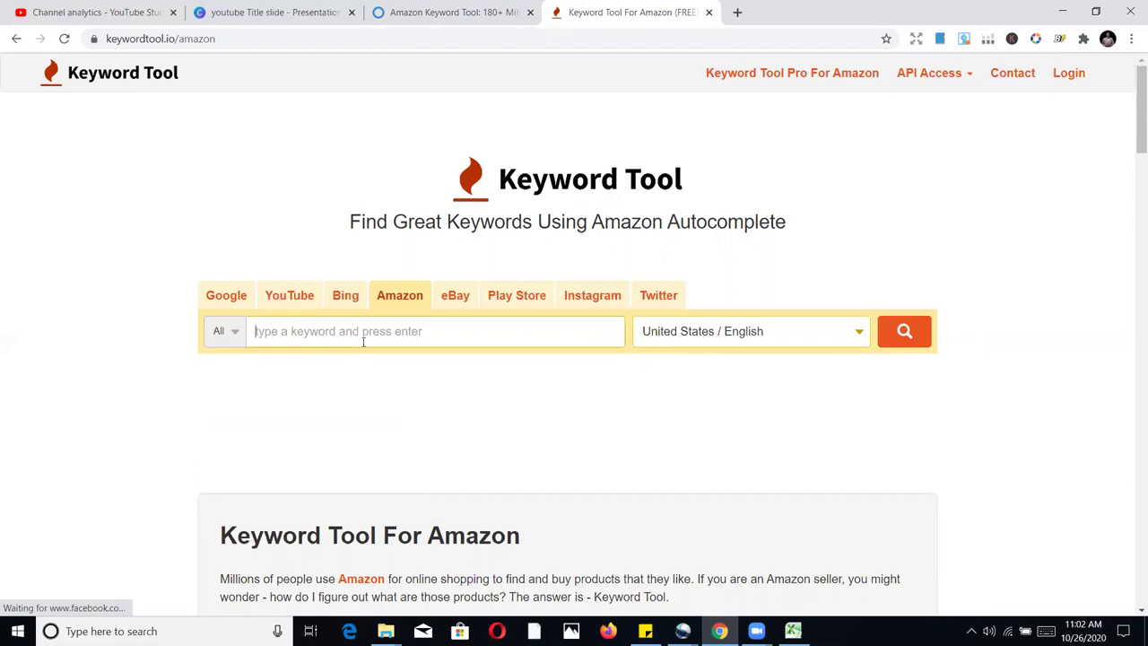
{"action": "type", "text": "sket"}
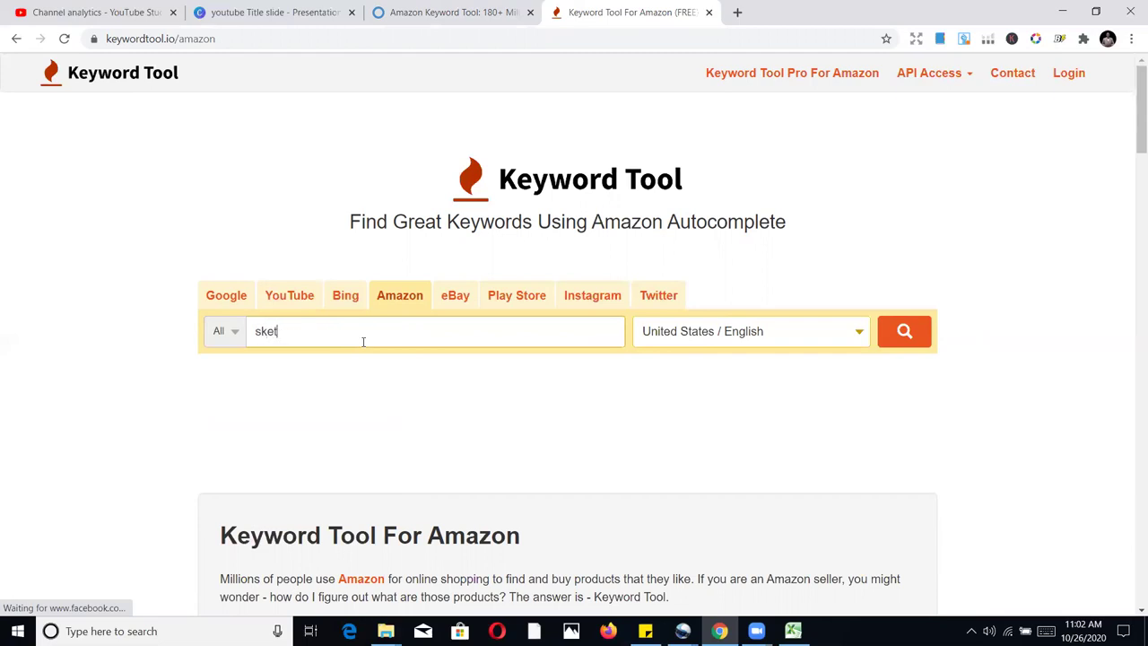
{"action": "type", "text": "chbook"}
{"action": "left_click", "coordinate": [894, 332]}
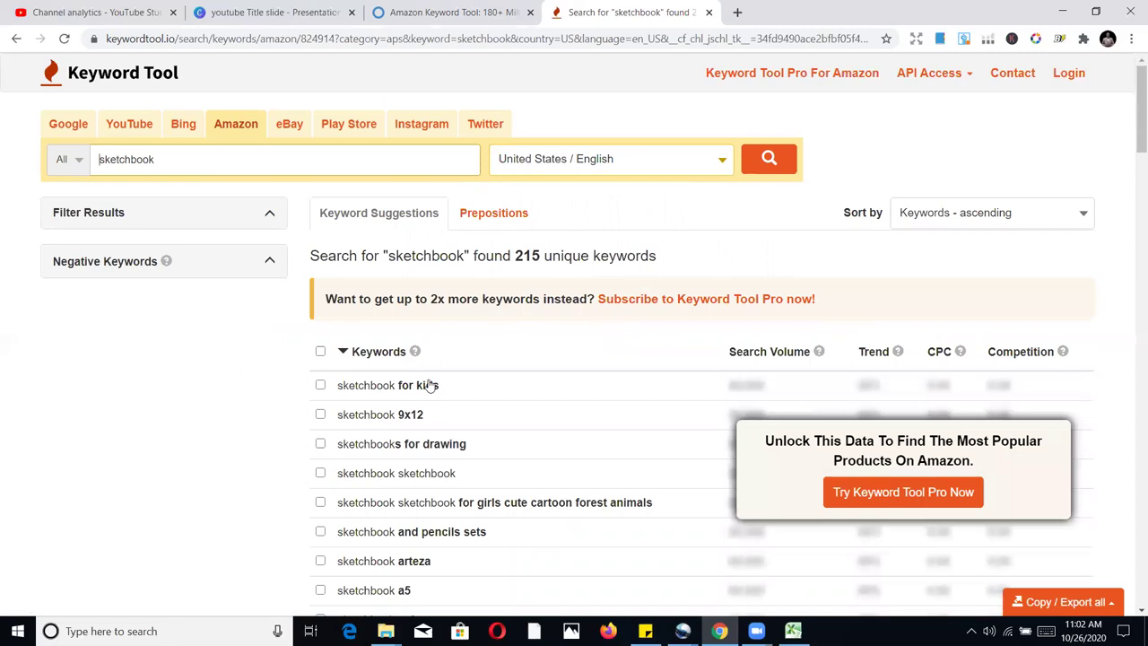
- Examine the list of Amazon keyword suggestions for "sketchbook", checking which variations could suit a book
{"action": "scroll", "coordinate": [448, 446], "scroll_direction": "down", "scroll_amount": 1}
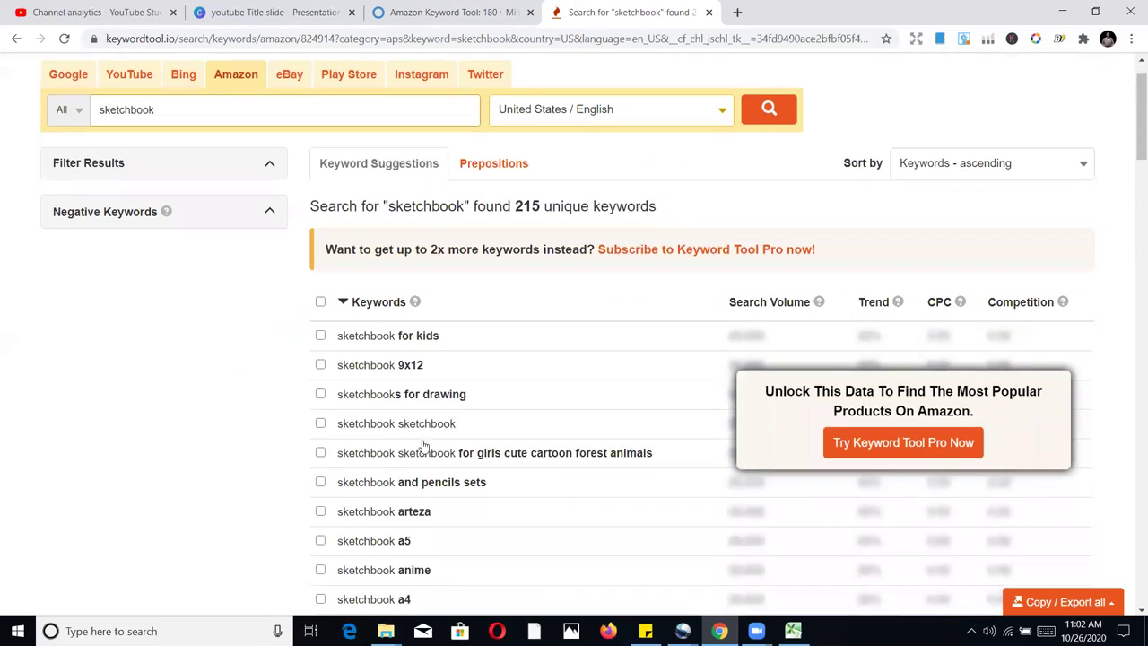
{"action": "scroll", "coordinate": [417, 451], "scroll_direction": "down", "scroll_amount": 1}
{"action": "scroll", "coordinate": [430, 403], "scroll_direction": "down", "scroll_amount": 4}
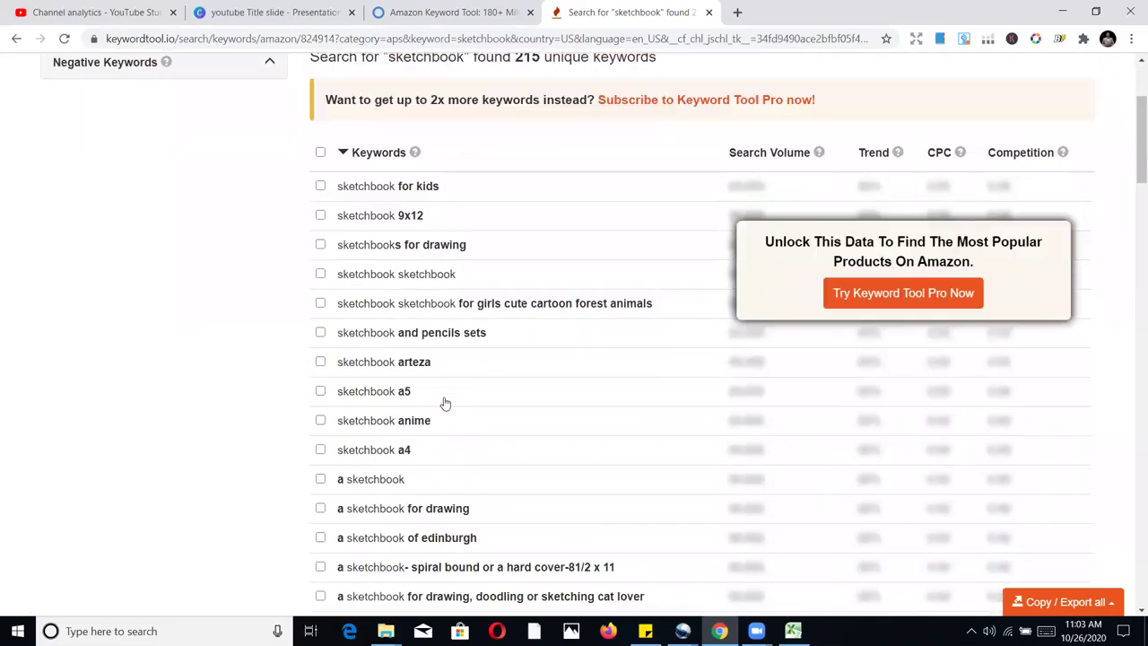
{"action": "scroll", "coordinate": [368, 327], "scroll_direction": "down", "scroll_amount": 17}
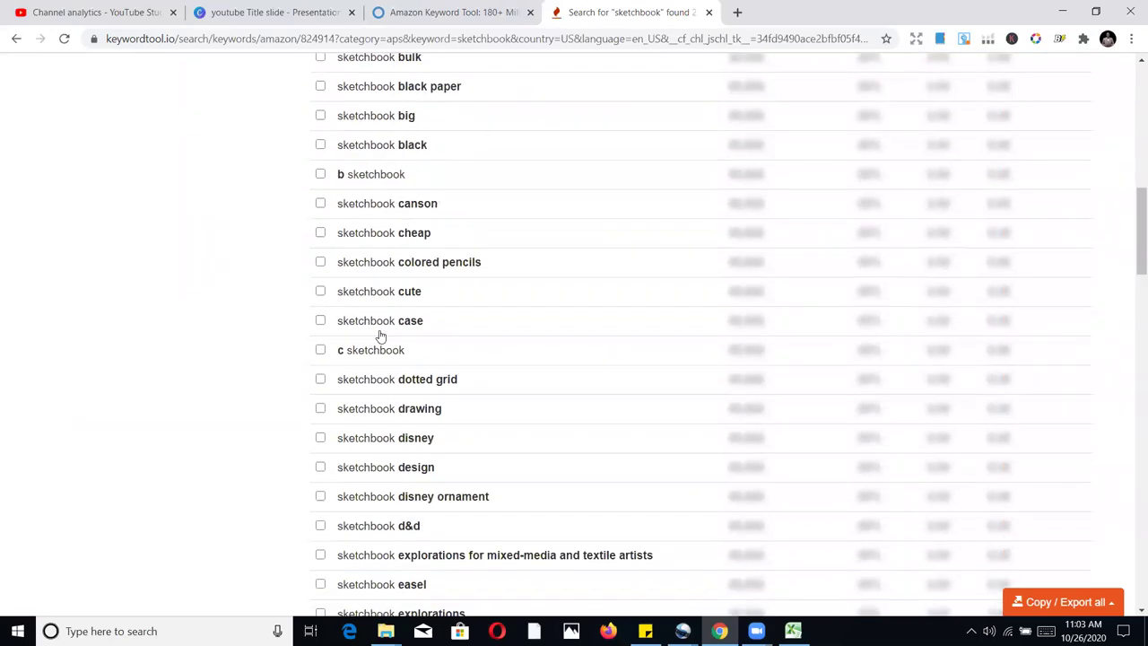
{"action": "scroll", "coordinate": [390, 343], "scroll_direction": "down", "scroll_amount": 17}
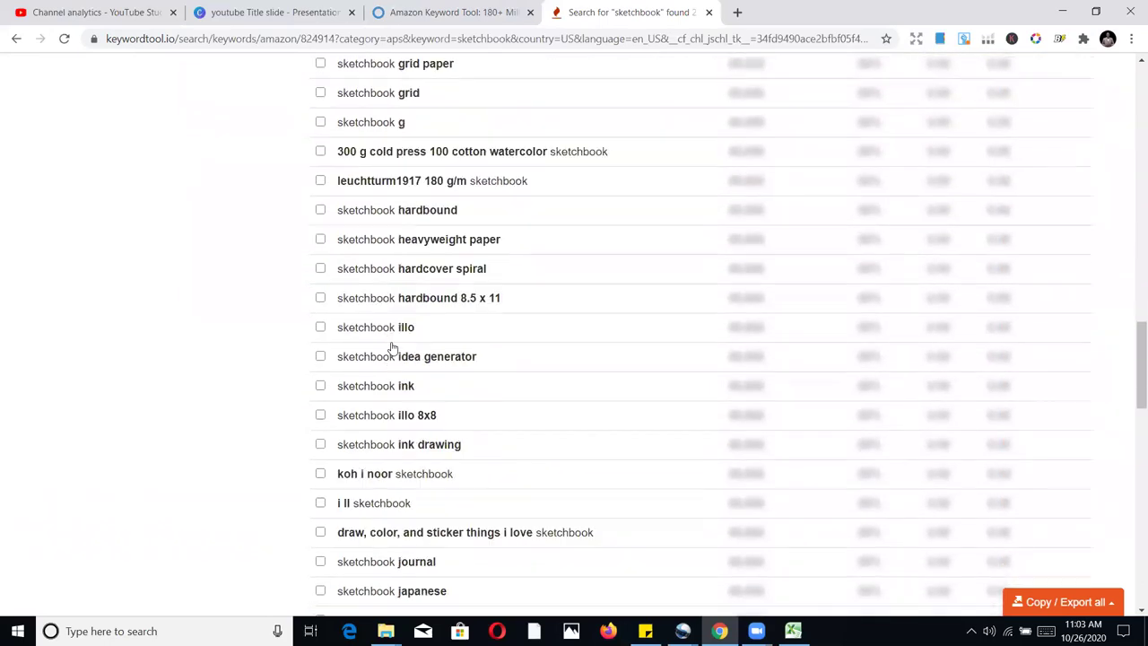
{"action": "scroll", "coordinate": [393, 347], "scroll_direction": "down", "scroll_amount": 4}
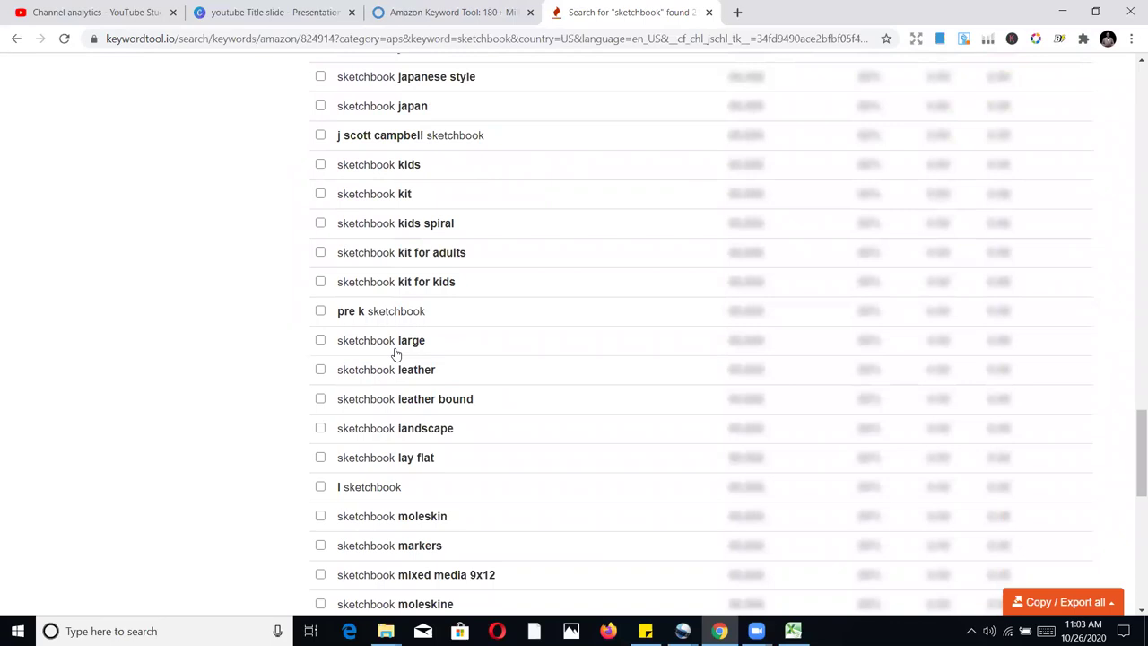
{"action": "scroll", "coordinate": [396, 352], "scroll_direction": "up", "scroll_amount": 3}
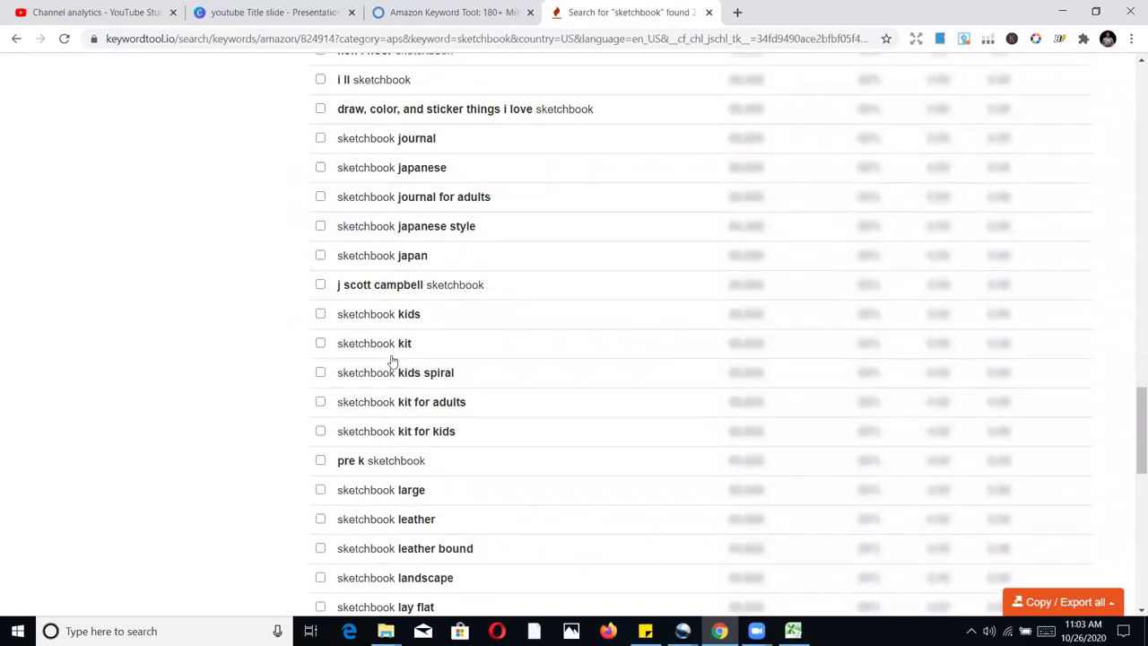
{"action": "scroll", "coordinate": [394, 359], "scroll_direction": "up", "scroll_amount": 16}
{"action": "scroll", "coordinate": [495, 349], "scroll_direction": "up", "scroll_amount": 19}
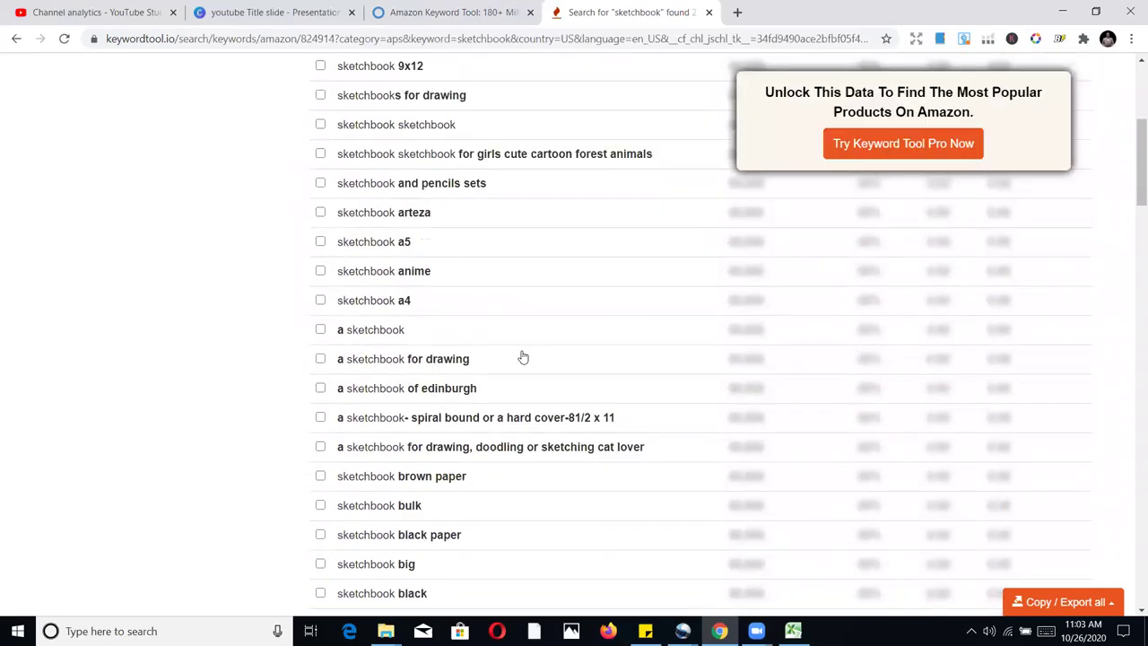
{"action": "scroll", "coordinate": [522, 358], "scroll_direction": "up", "scroll_amount": 6}
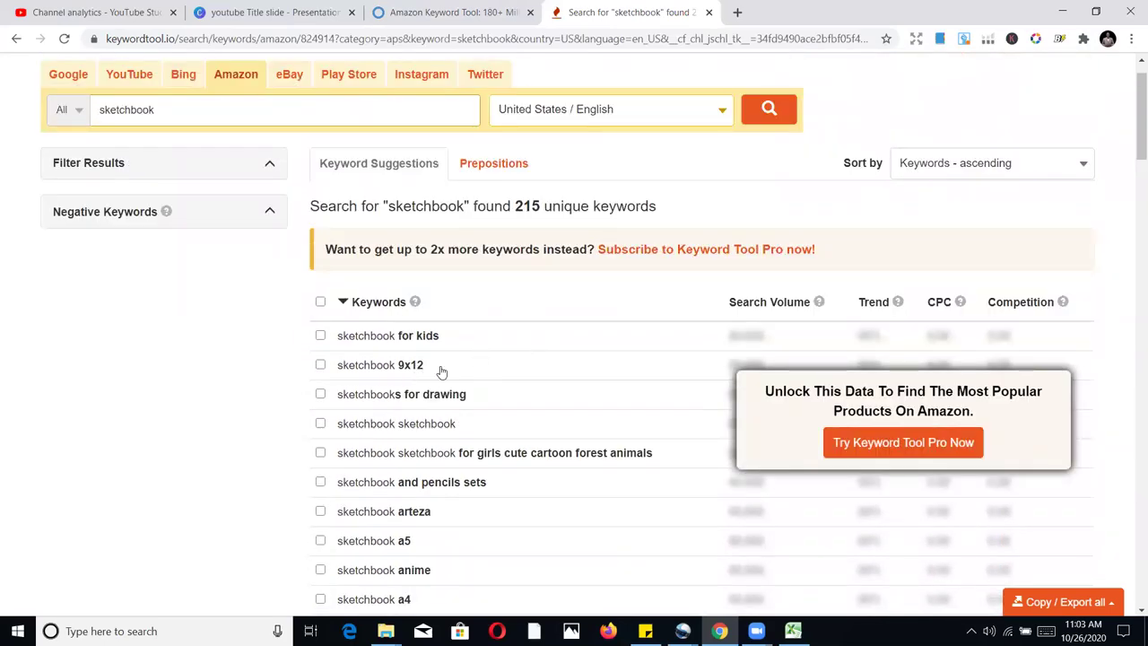
{"action": "scroll", "coordinate": [447, 381], "scroll_direction": "down", "scroll_amount": 3}
{"action": "scroll", "coordinate": [466, 377], "scroll_direction": "up", "scroll_amount": 2}
{"action": "scroll", "coordinate": [494, 362], "scroll_direction": "down", "scroll_amount": 3}
{"action": "scroll", "coordinate": [422, 165], "scroll_direction": "up", "scroll_amount": 2}
{"action": "scroll", "coordinate": [443, 302], "scroll_direction": "down", "scroll_amount": 2}
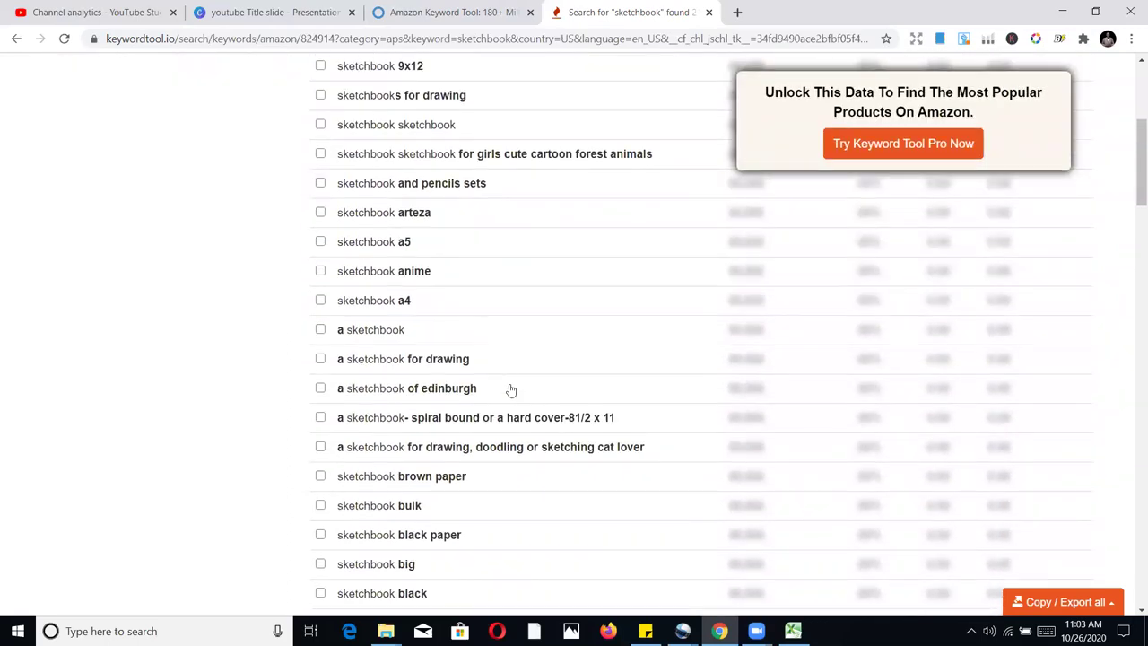
{"action": "scroll", "coordinate": [510, 390], "scroll_direction": "down", "scroll_amount": 2}
{"action": "scroll", "coordinate": [945, 435], "scroll_direction": "down", "scroll_amount": 3}
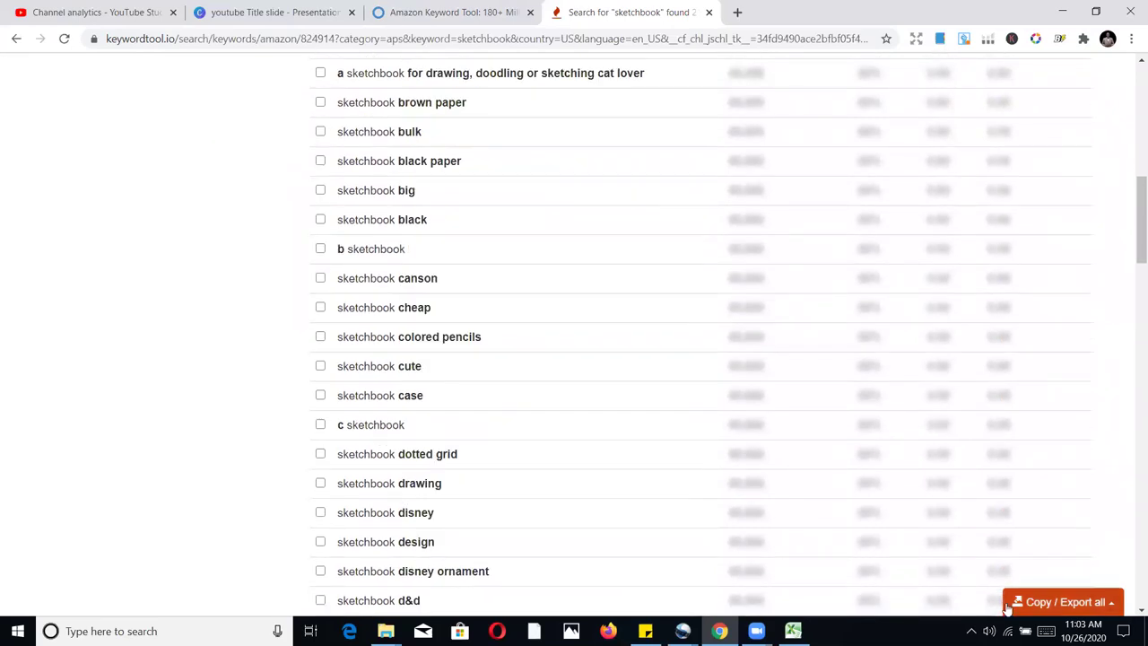
- Export all the "sketchbook" keyword suggestions to Excel and open the downloaded file
{"action": "left_click", "coordinate": [1007, 608]}
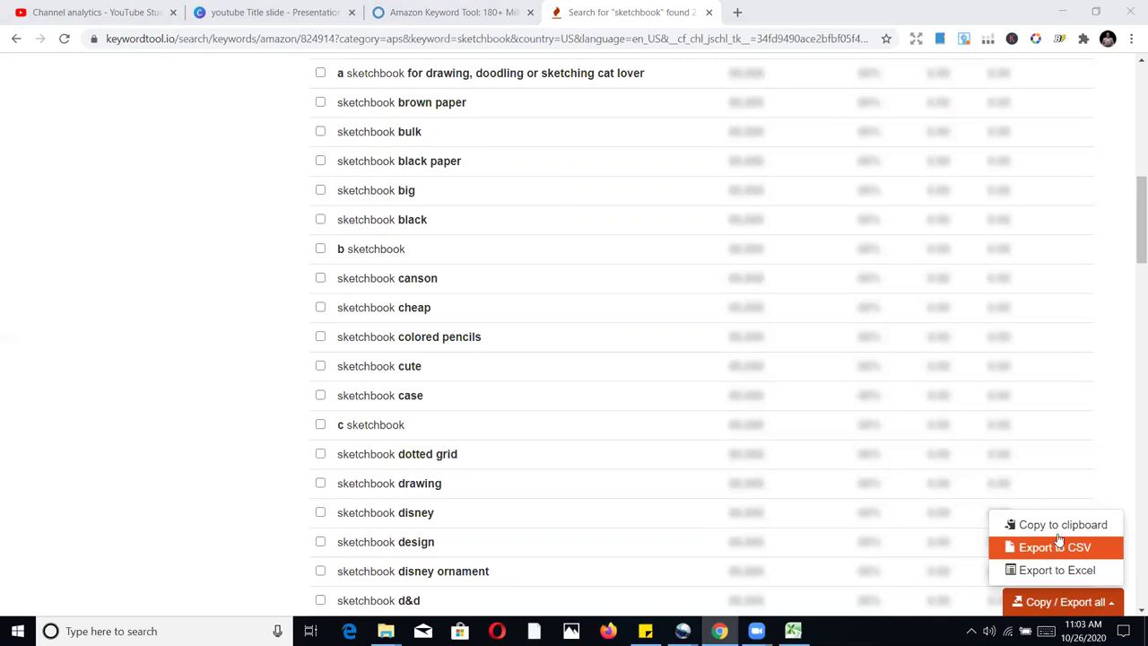
{"action": "left_click", "coordinate": [1024, 574]}
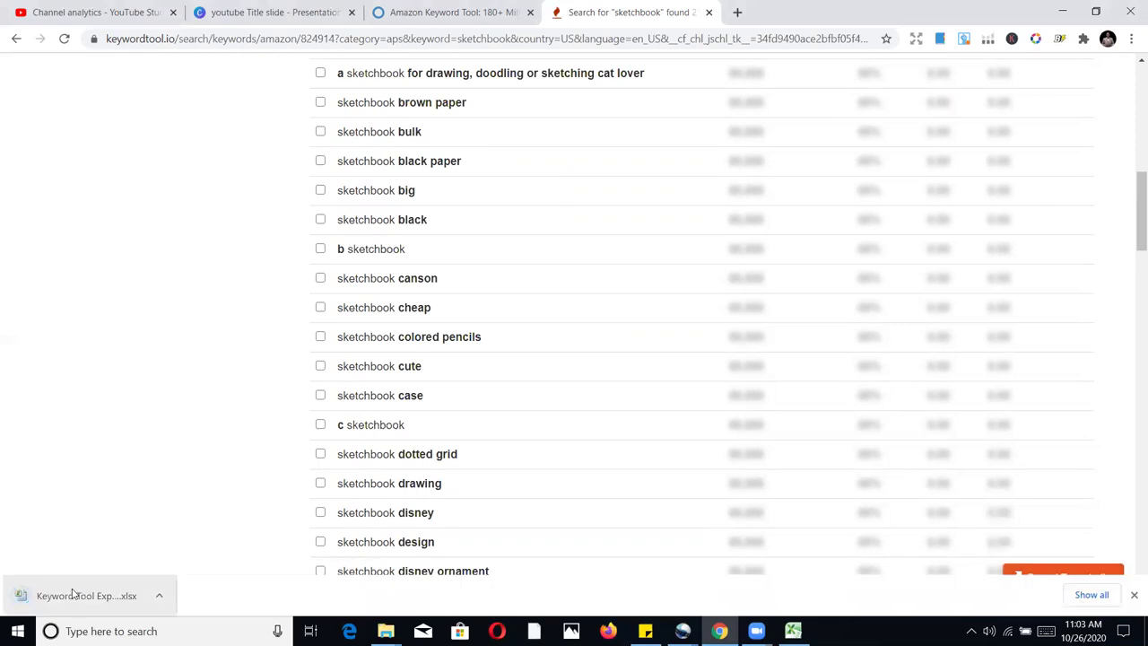
{"action": "left_click", "coordinate": [76, 595]}
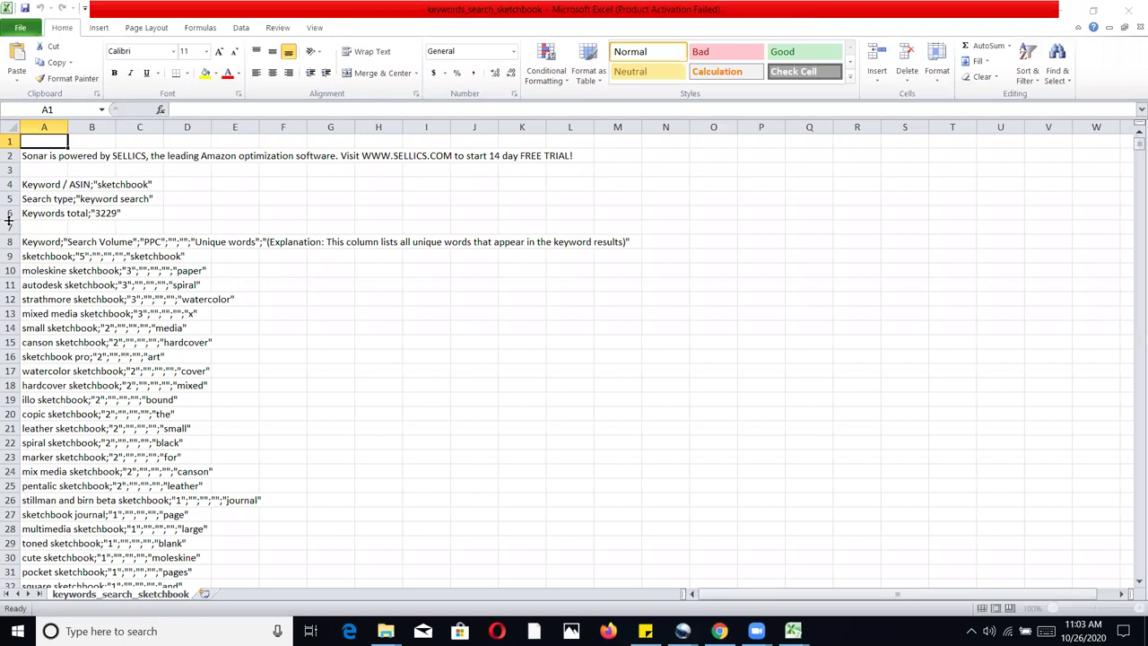
- Read through the exported "sketchbook" keyword list in Excel, then minimize the workbook to return to the browser
{"action": "scroll", "coordinate": [97, 197], "scroll_direction": "down", "scroll_amount": 4}
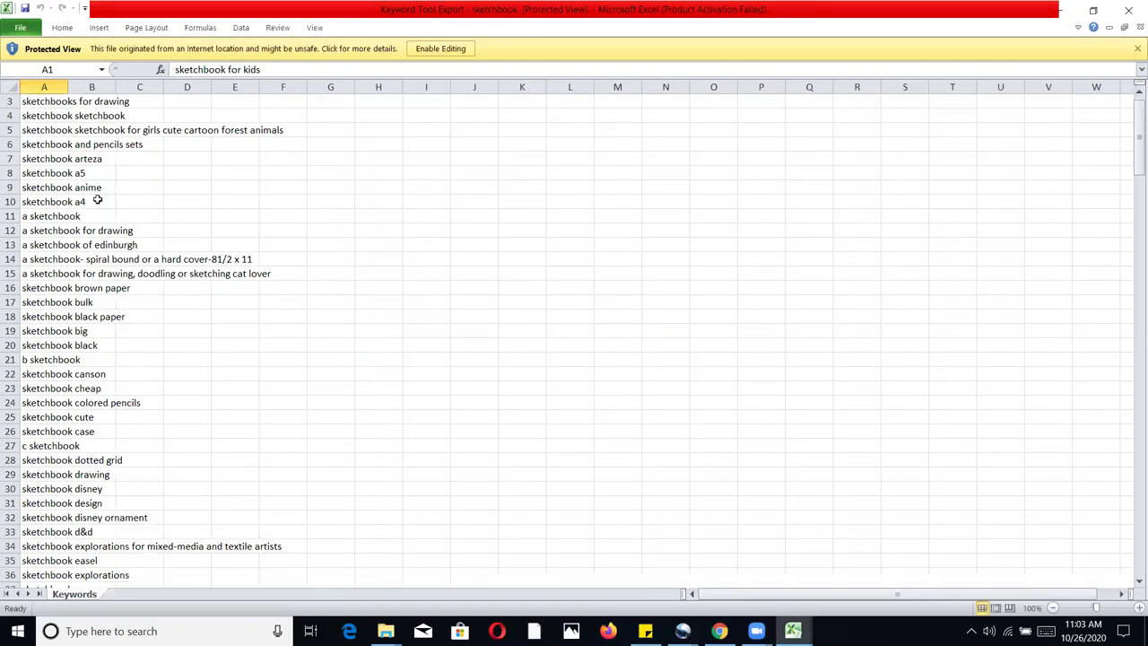
{"action": "scroll", "coordinate": [116, 215], "scroll_direction": "up", "scroll_amount": 4}
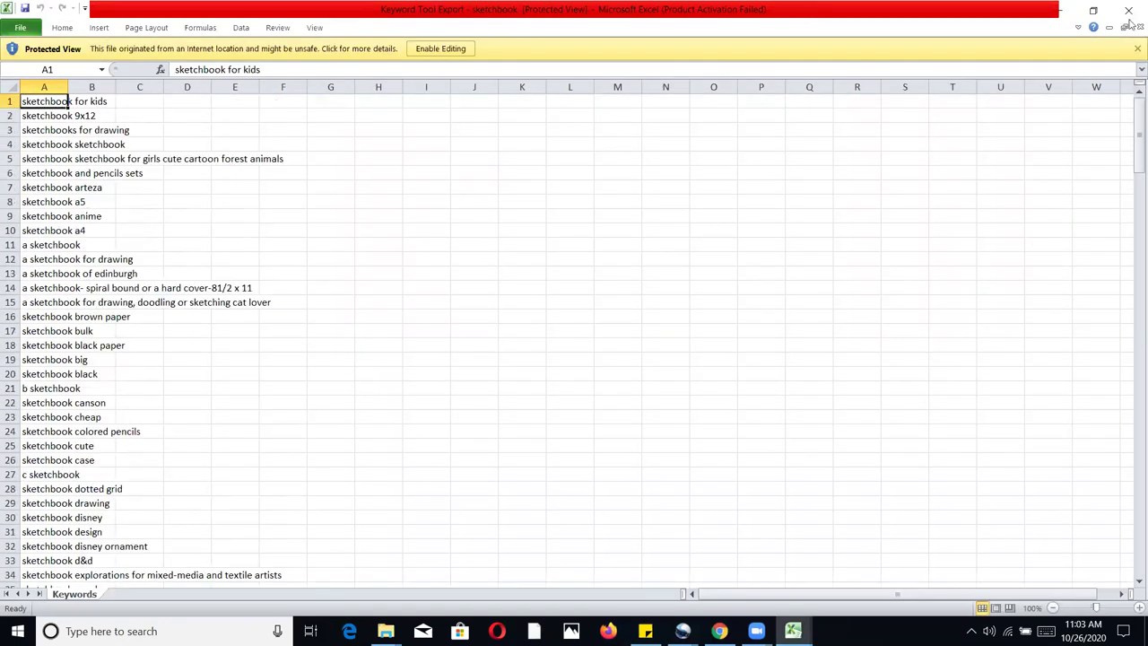
{"action": "scroll", "coordinate": [78, 369], "scroll_direction": "down", "scroll_amount": 2}
{"action": "scroll", "coordinate": [79, 369], "scroll_direction": "down", "scroll_amount": 6}
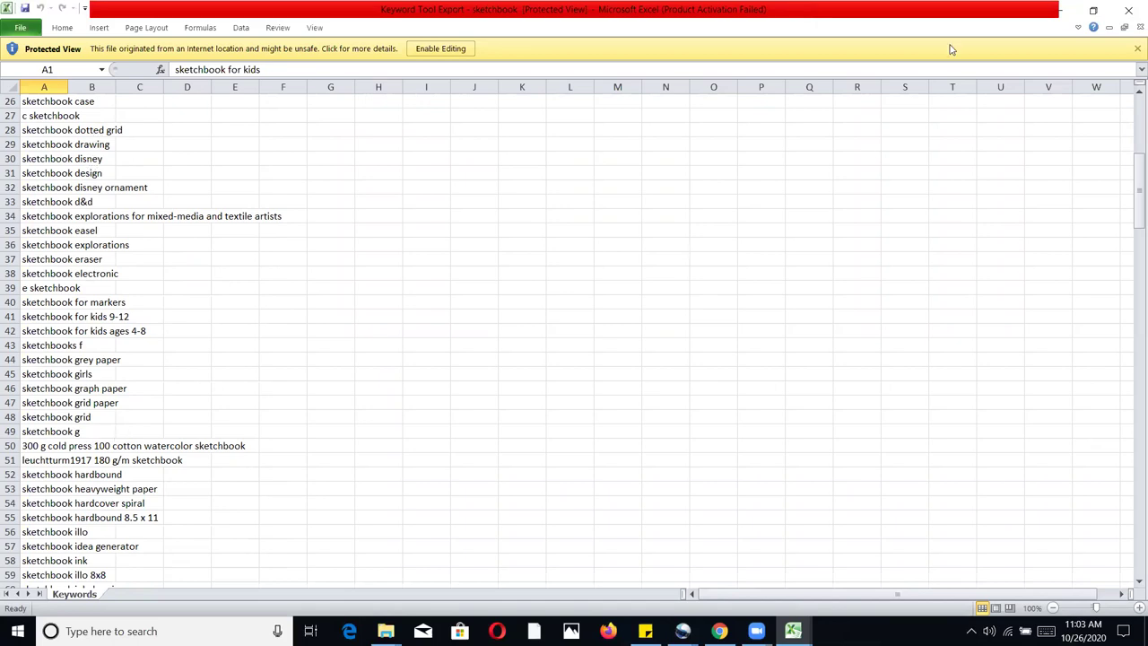
{"action": "left_click", "coordinate": [1060, 11]}
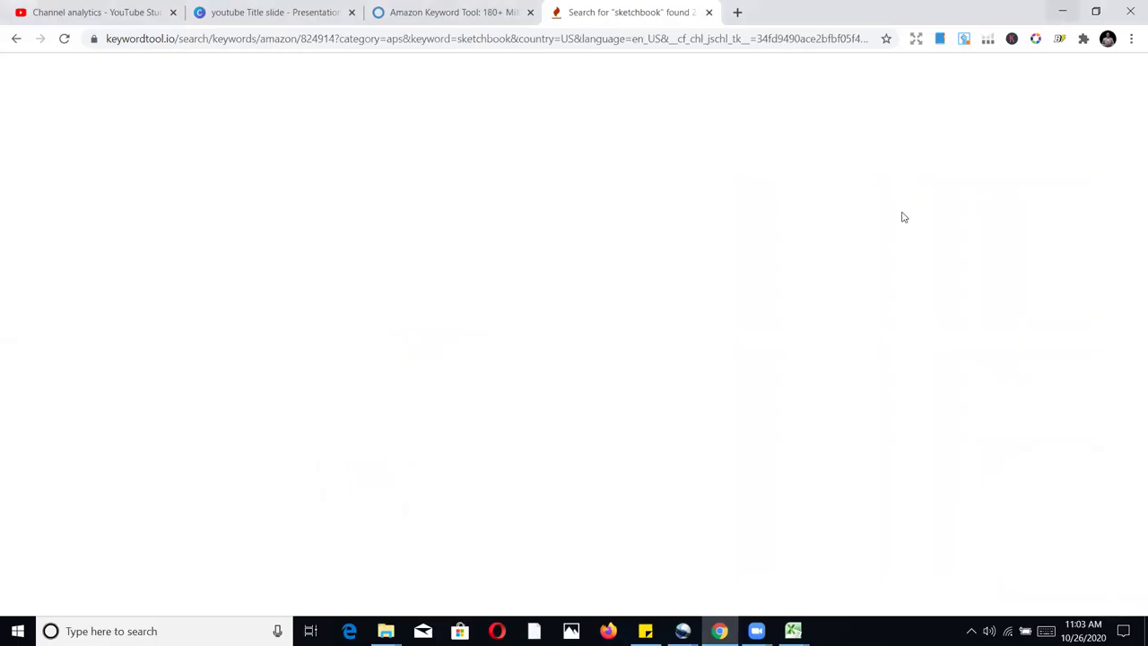
- Look over the beginning of the "sketchbook" Amazon keyword suggestions in Keyword Tool again
{"action": "scroll", "coordinate": [410, 309], "scroll_direction": "up", "scroll_amount": 2}
{"action": "scroll", "coordinate": [410, 309], "scroll_direction": "up", "scroll_amount": 6}
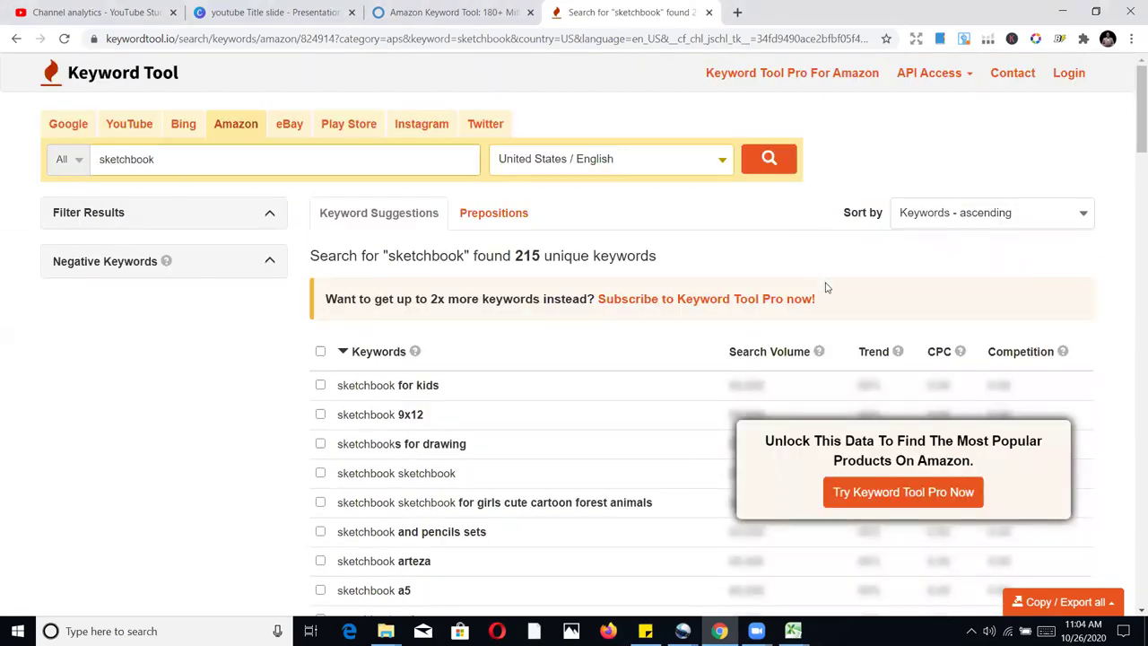
{"action": "left_click_drag", "start_coordinate": [1135, 99], "coordinate": [1132, 132]}
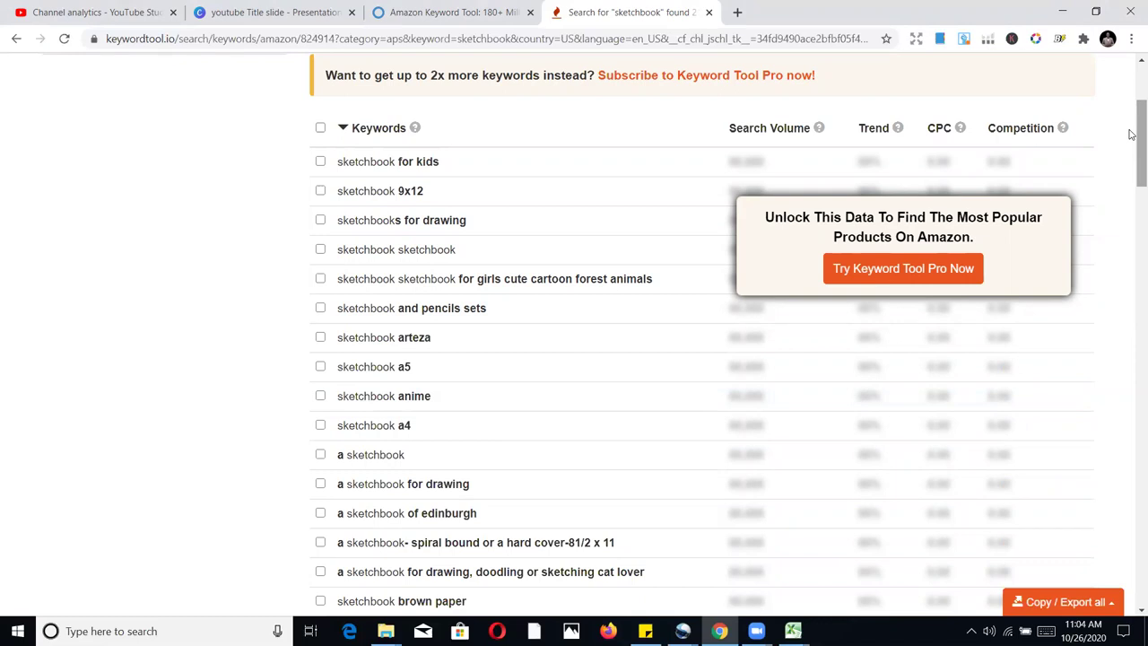
{"action": "scroll", "coordinate": [425, 197], "scroll_direction": "up", "scroll_amount": 2}
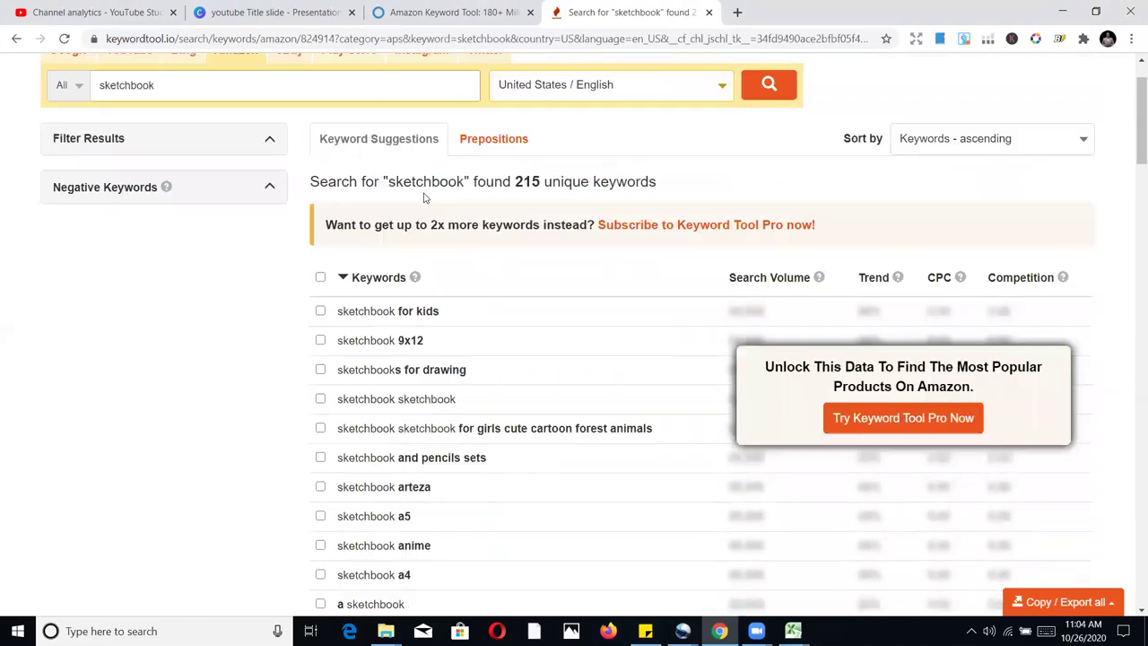
- Open the Creative Fabrica home page, creativefabrica.com, in a new browser tab
{"action": "left_click", "coordinate": [736, 12]}
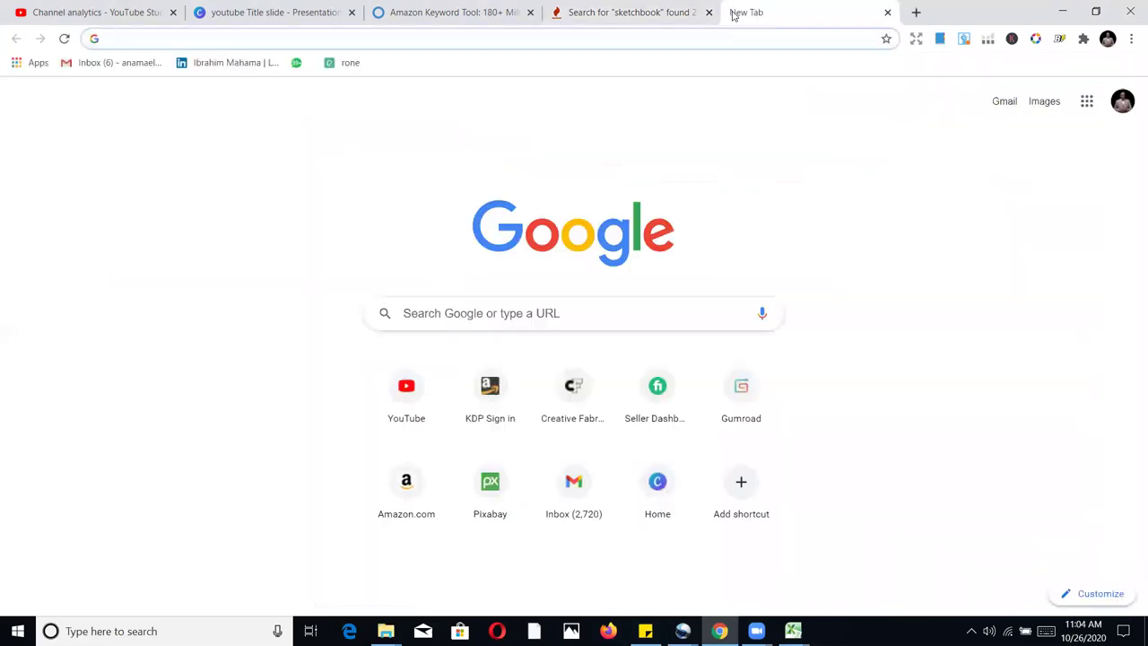
{"action": "type", "text": "crea"}
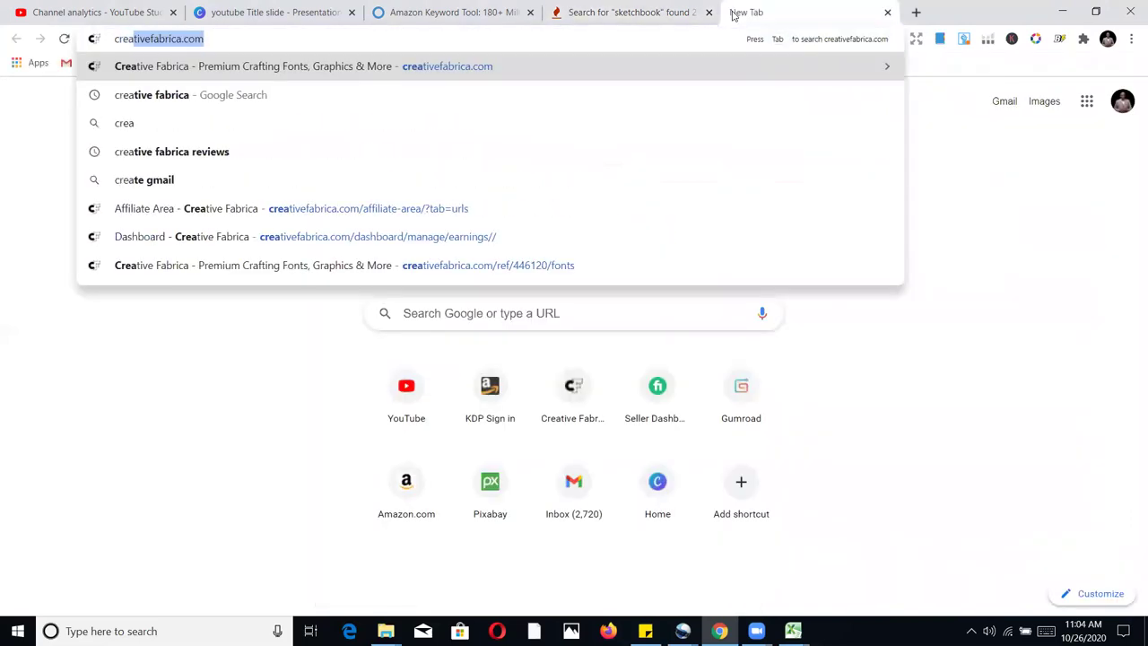
{"action": "key", "text": "Return"}
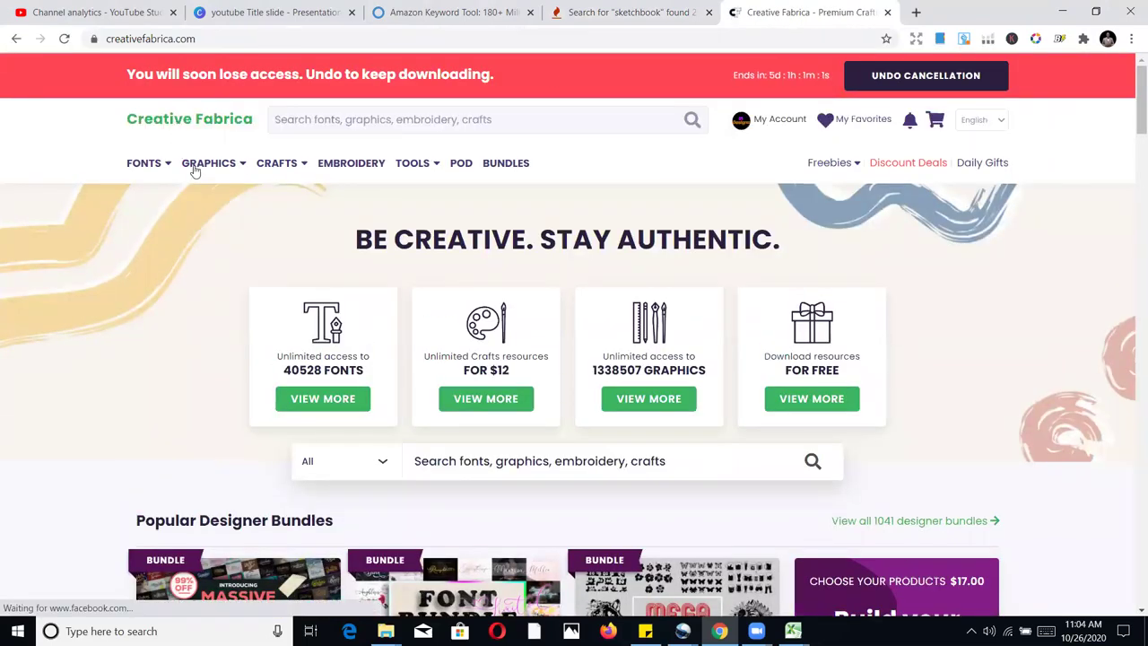
{"action": "mouse_move", "coordinate": [208, 163]}
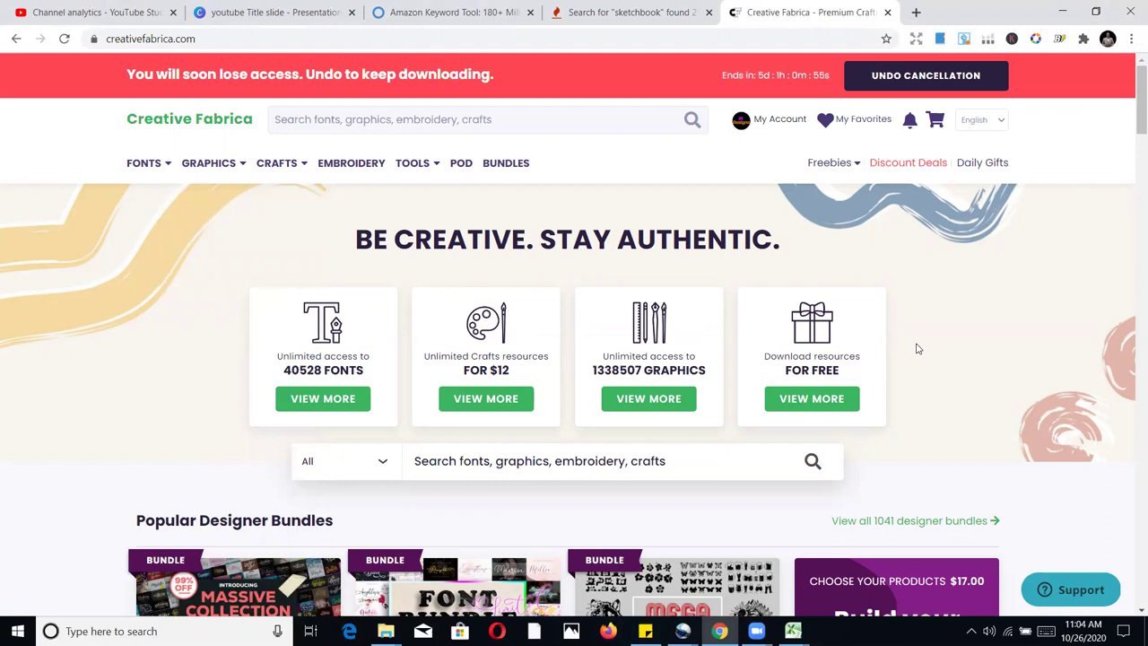
- Look over Creative Fabrica's resource categories and popular designer bundles, and close the site to return to Keyword Tool
{"action": "scroll", "coordinate": [897, 289], "scroll_direction": "down", "scroll_amount": 2}
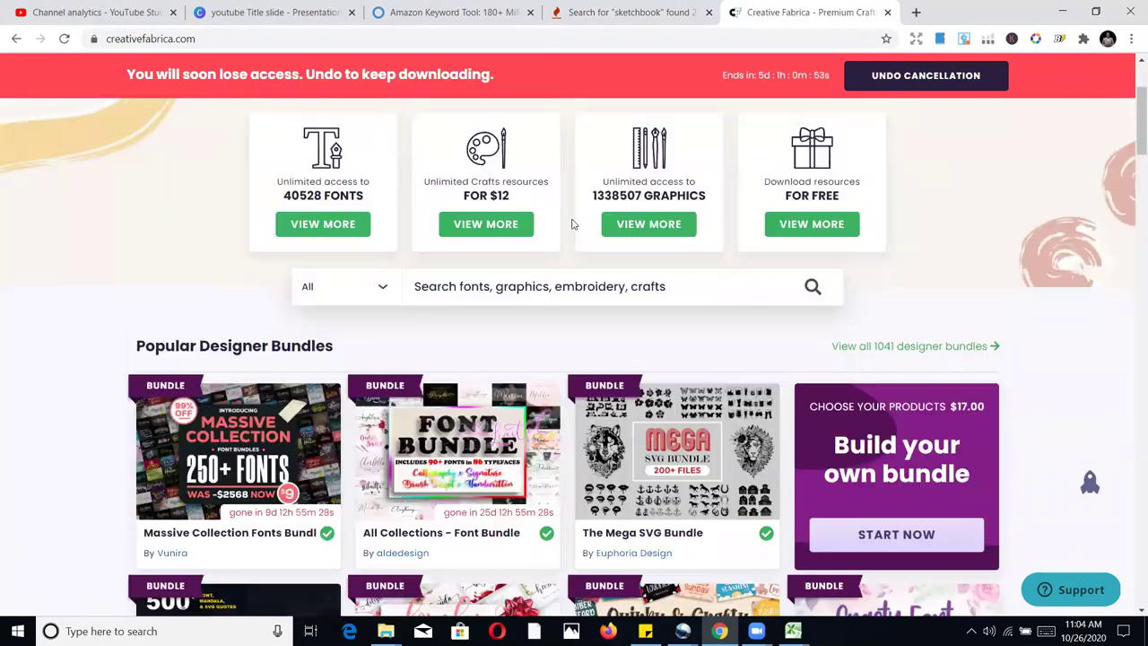
{"action": "scroll", "coordinate": [578, 225], "scroll_direction": "up", "scroll_amount": 2}
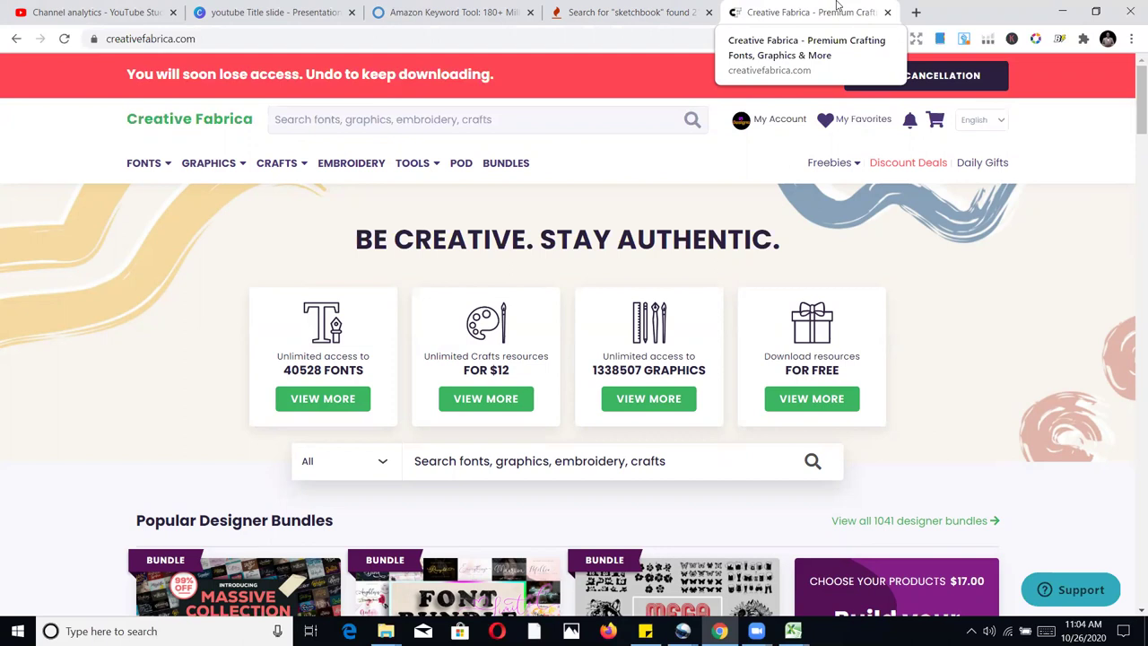
{"action": "scroll", "coordinate": [863, 325], "scroll_direction": "down", "scroll_amount": 2}
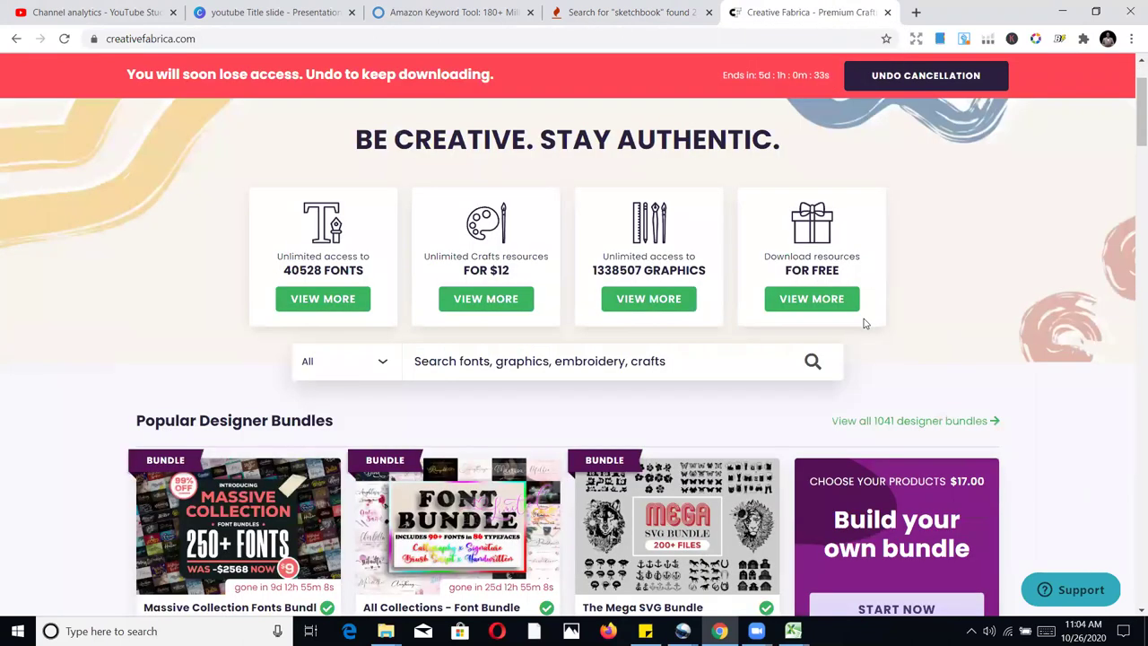
{"action": "scroll", "coordinate": [866, 327], "scroll_direction": "down", "scroll_amount": 2}
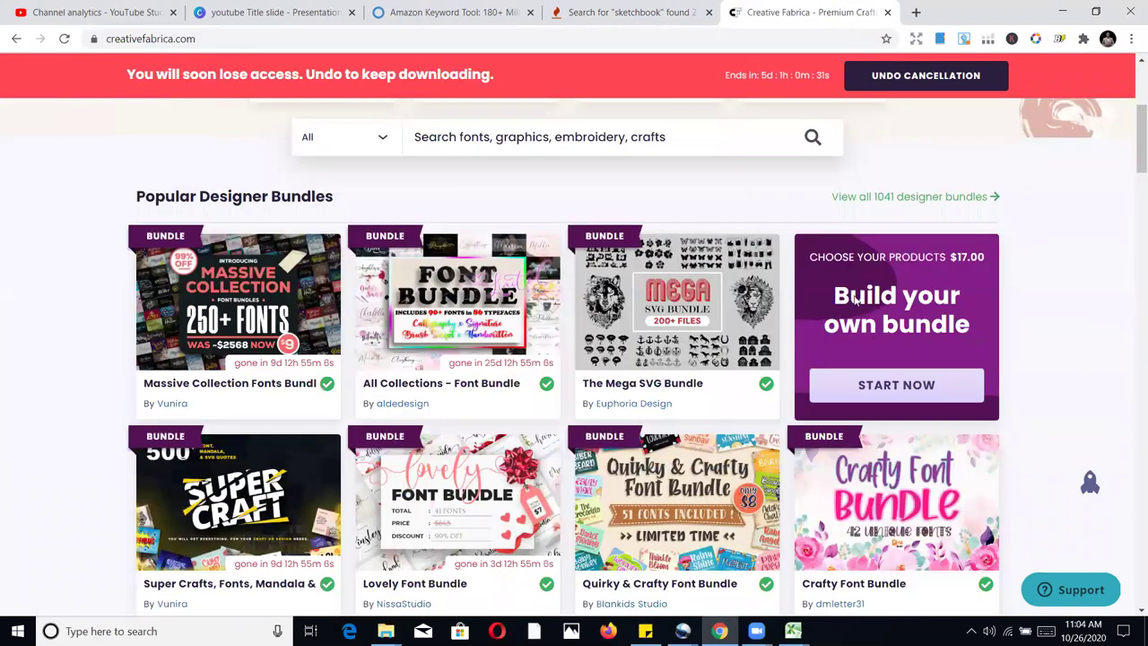
{"action": "scroll", "coordinate": [807, 179], "scroll_direction": "up", "scroll_amount": 4}
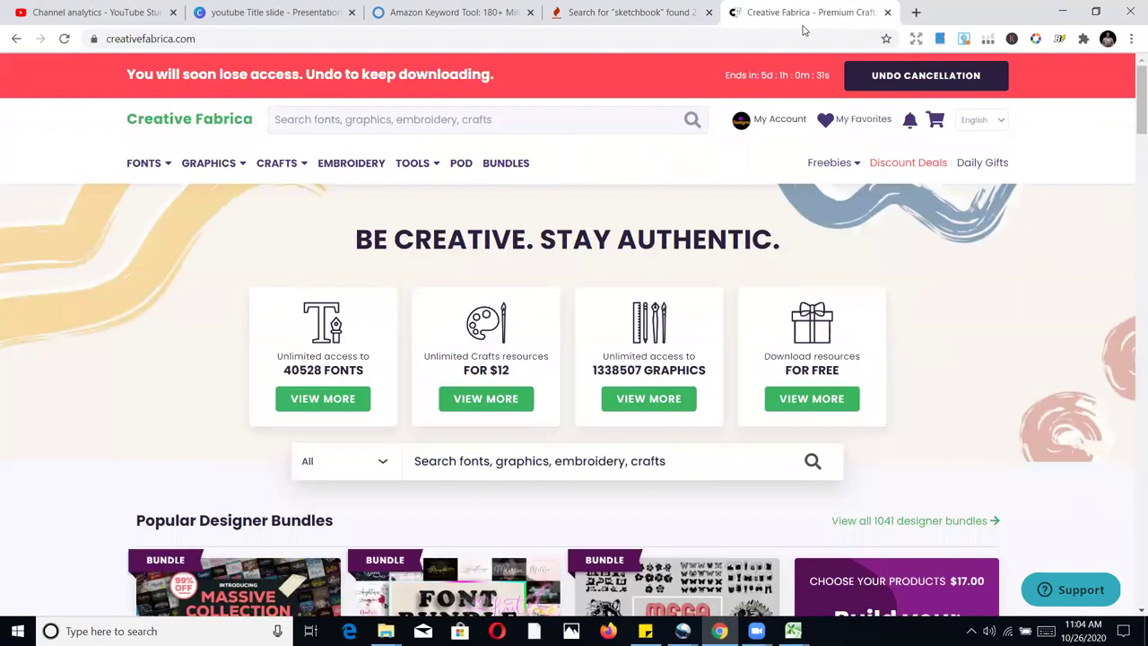
{"action": "left_click", "coordinate": [888, 13]}
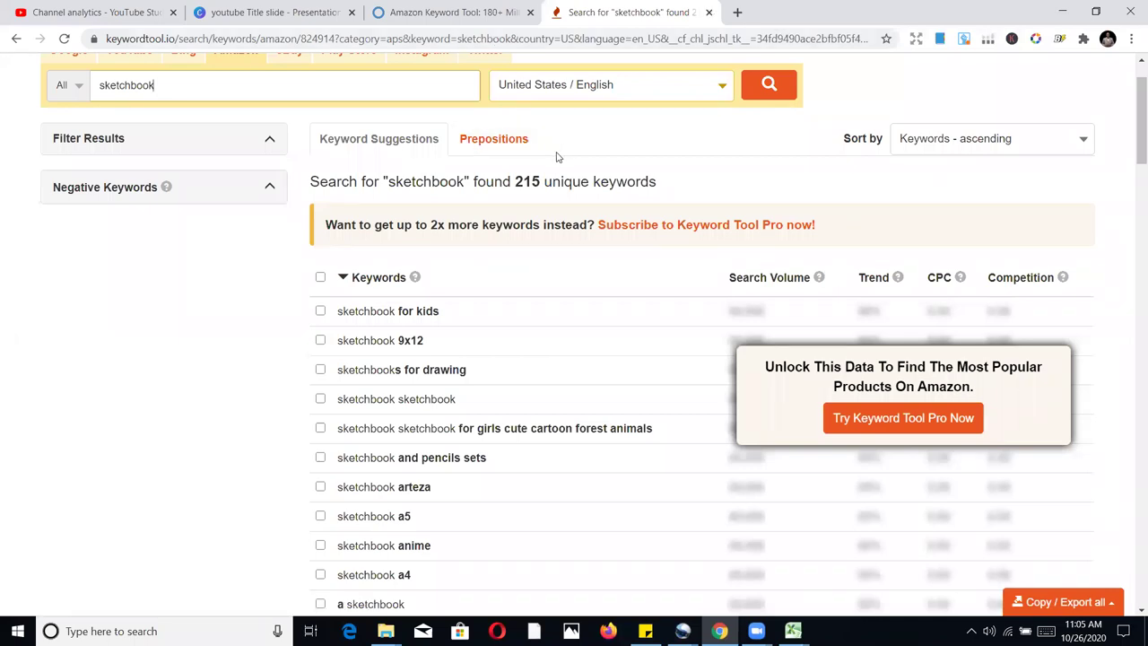
- Revisit the "Free Keyword Research Tools for KDP" title slide in Canva and return to Sonar's "colored books" keyword results
{"action": "left_click", "coordinate": [280, 11]}
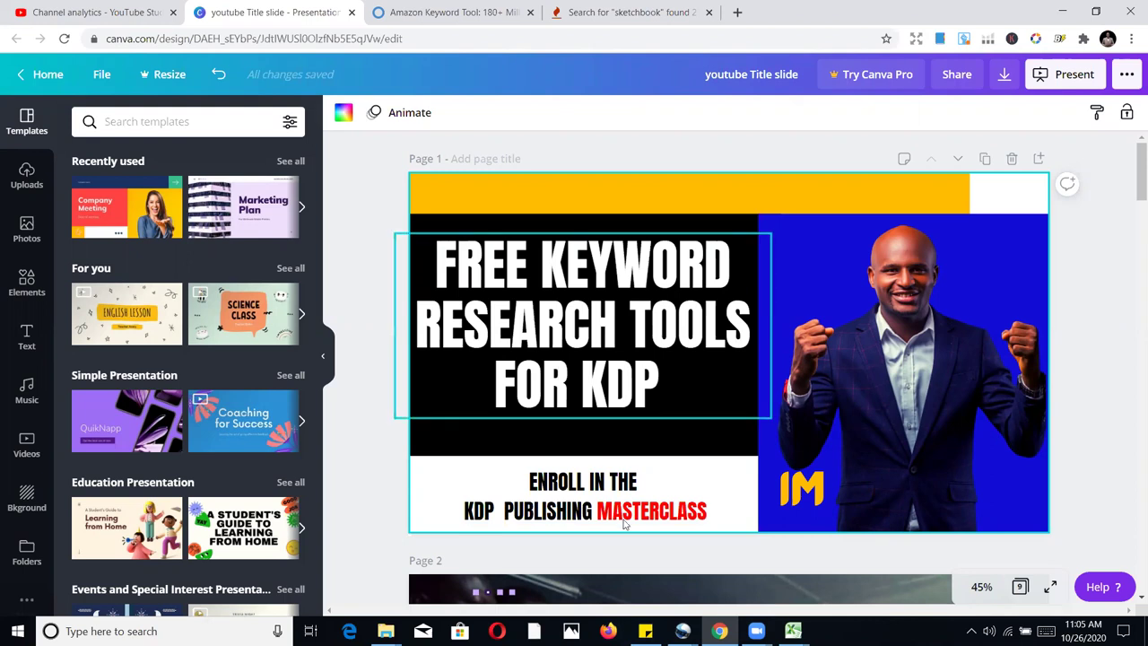
{"action": "left_click", "coordinate": [410, 6]}
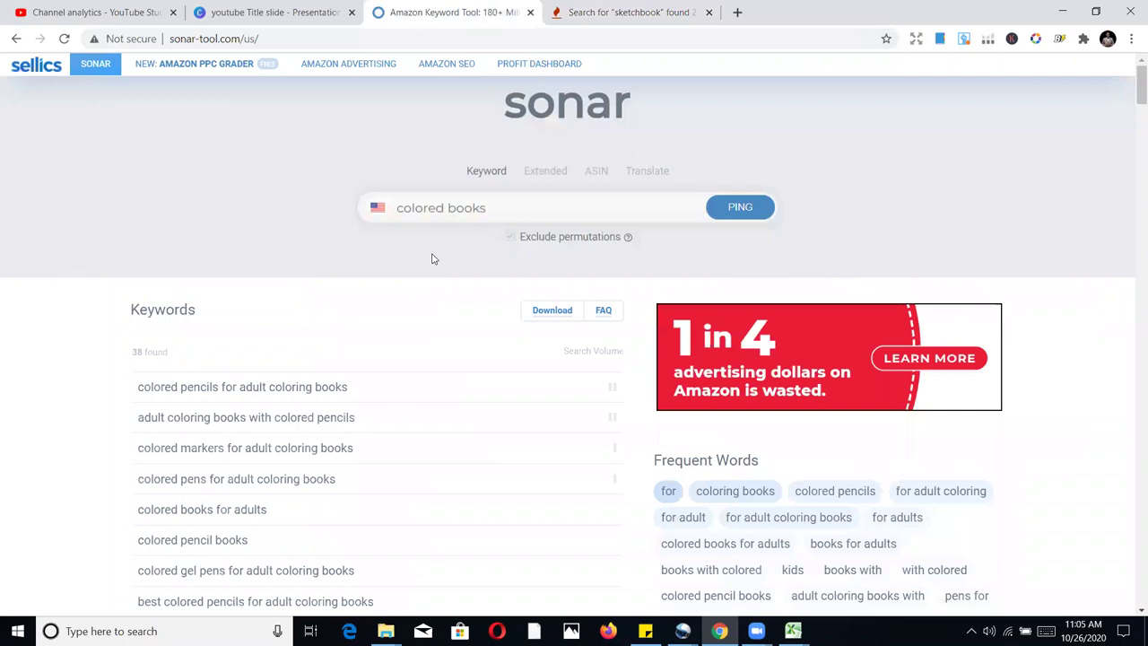